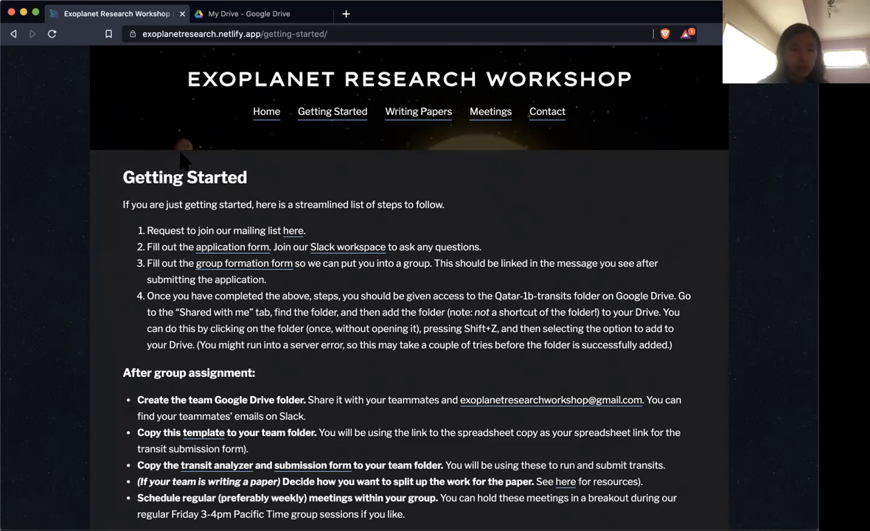
- Review the Getting Started instructions on the Exoplanet Research Workshop page
left_click_drag(106, 153, 193, 225)
left_click(177, 294)
scroll(190, 311, "down", 5)
scroll(199, 303, "up", 5)
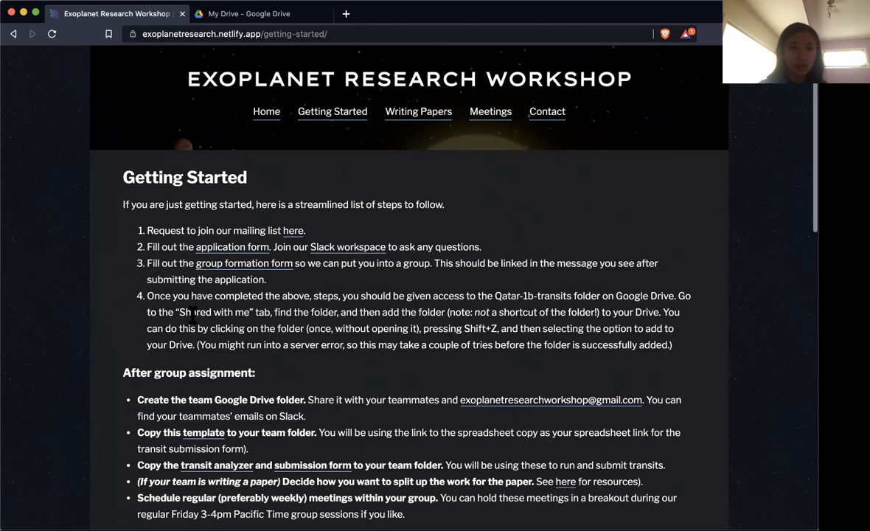
left_click(513, 31)
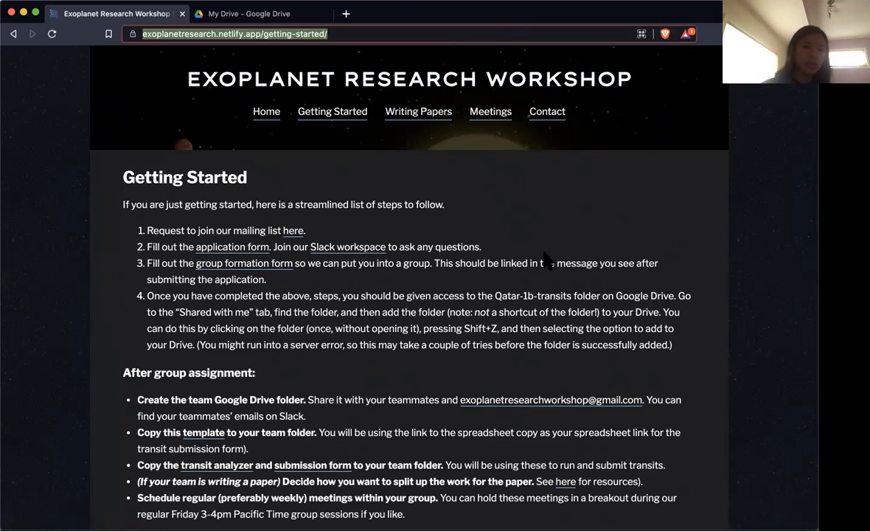
left_click(129, 201)
scroll(129, 200, "down", 1)
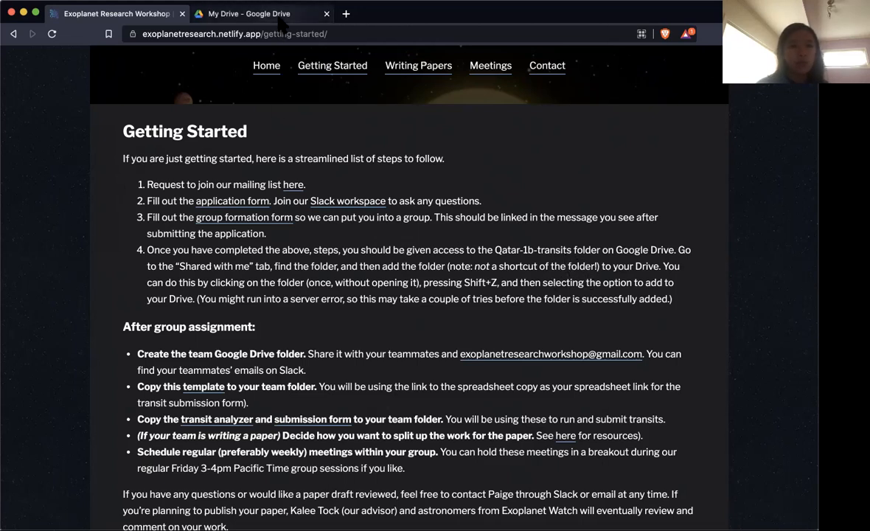
- Switch to Google Drive and select the Qatar-1b-transits folder among the files shared with this account
left_click(254, 14)
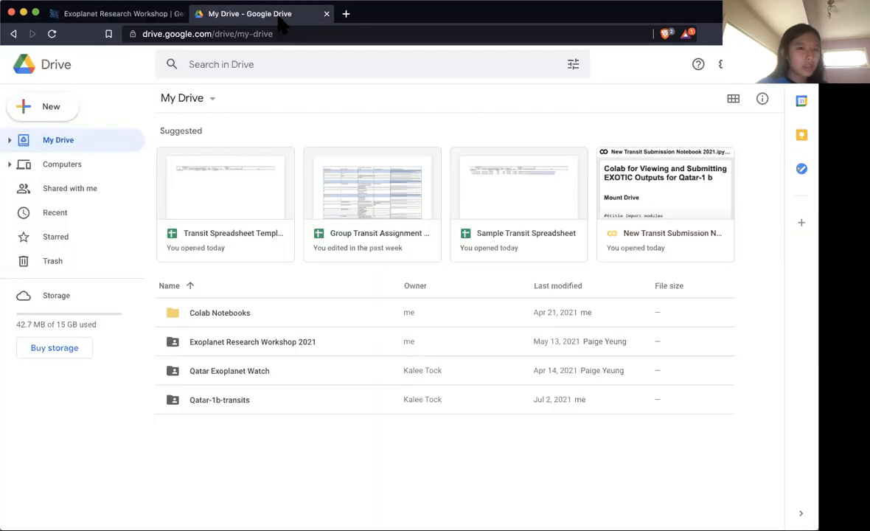
left_click(109, 189)
scroll(301, 288, "down", 5)
scroll(301, 287, "down", 10)
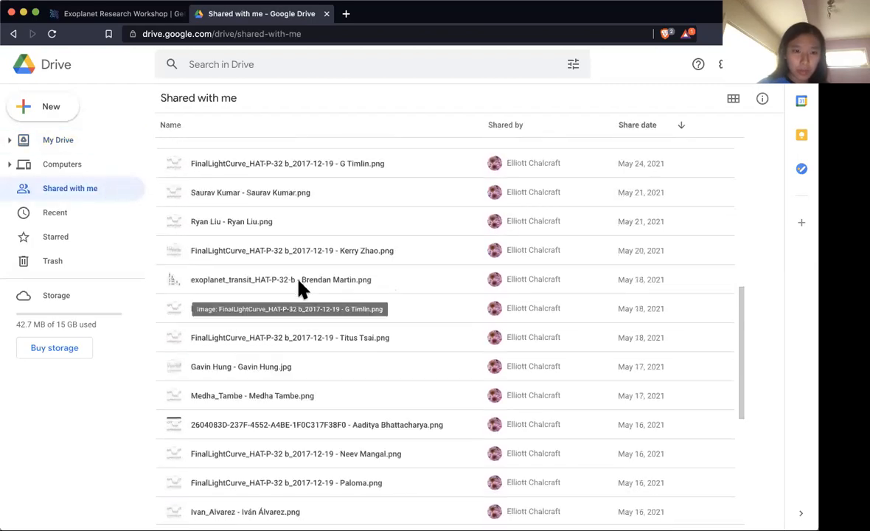
left_click(279, 413)
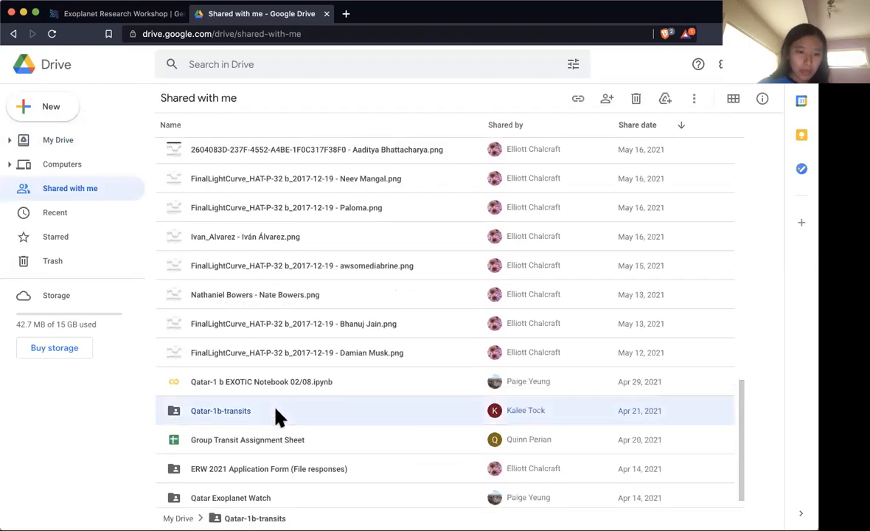
right_click(277, 414)
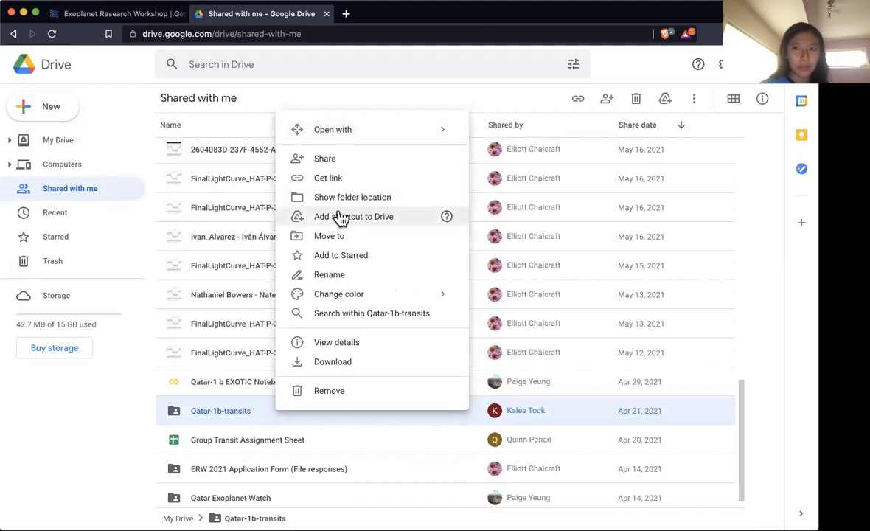
left_click(205, 412)
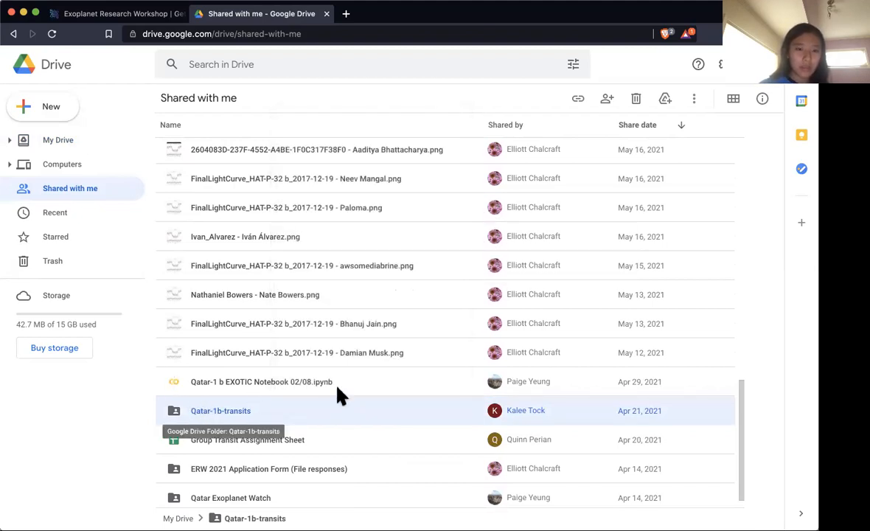
left_click(443, 384)
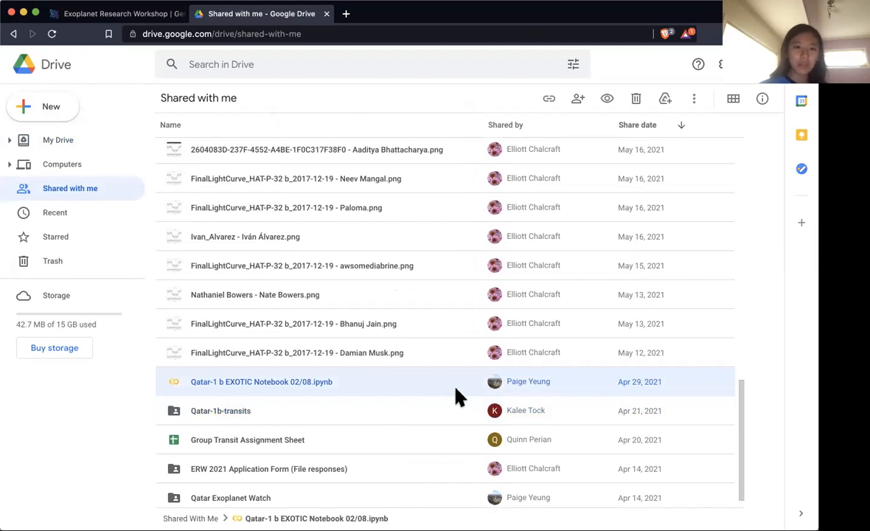
- Bring up the Add to Drive dialog for the Qatar-1b-transits folder and dismiss it without adding
left_click(452, 415)
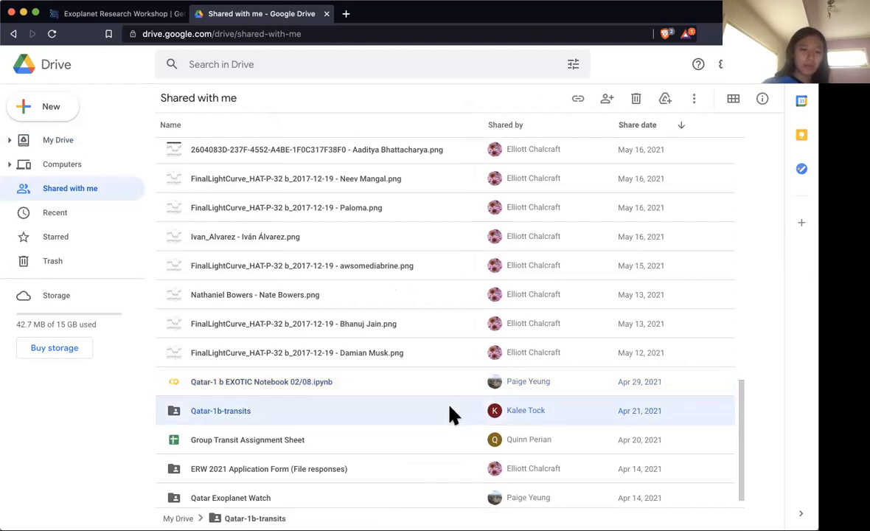
double_click(452, 414)
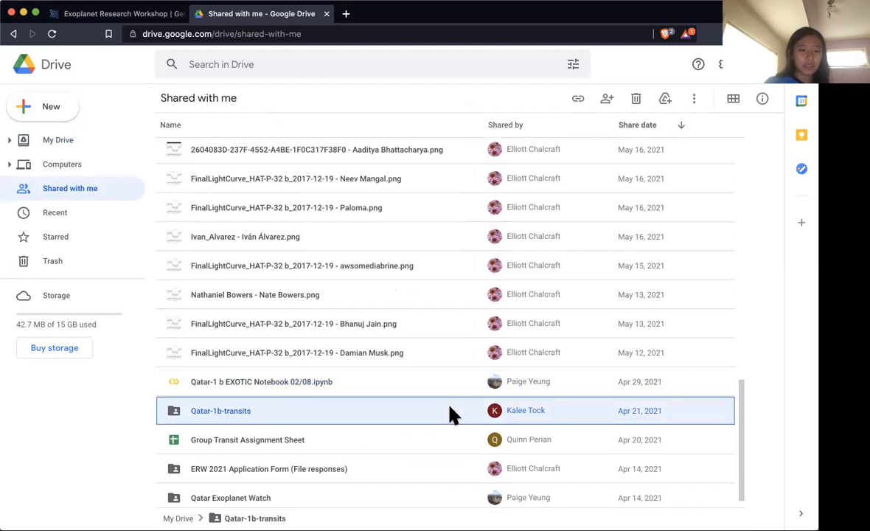
key("shift+z")
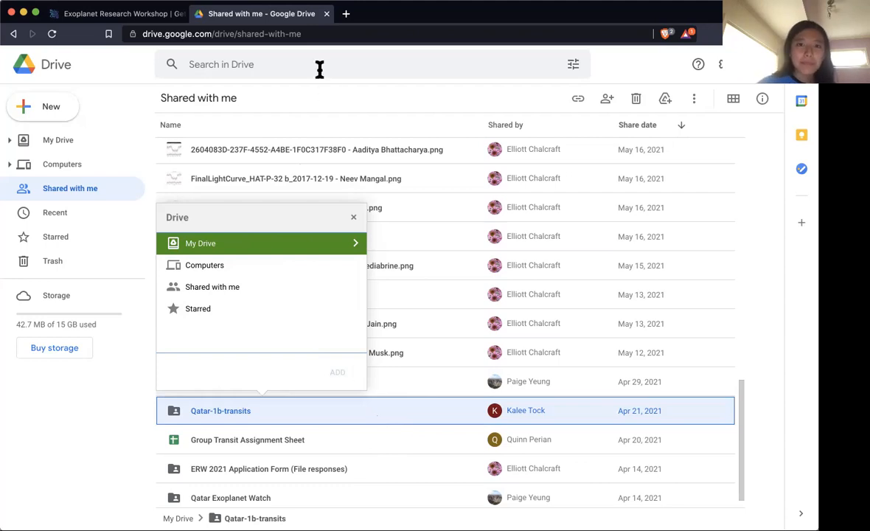
left_click(445, 318)
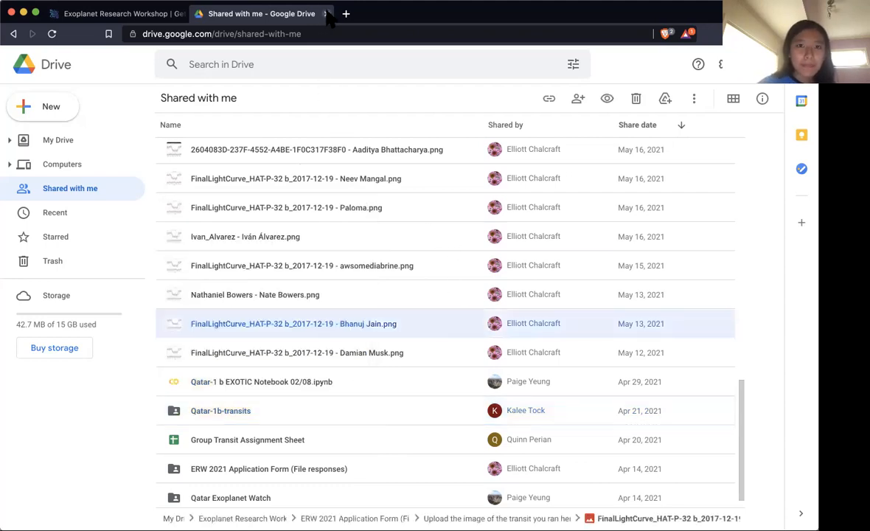
- Return to the workshop page and open the transit analyzer notebook linked under "After group assignment"
left_click(153, 17)
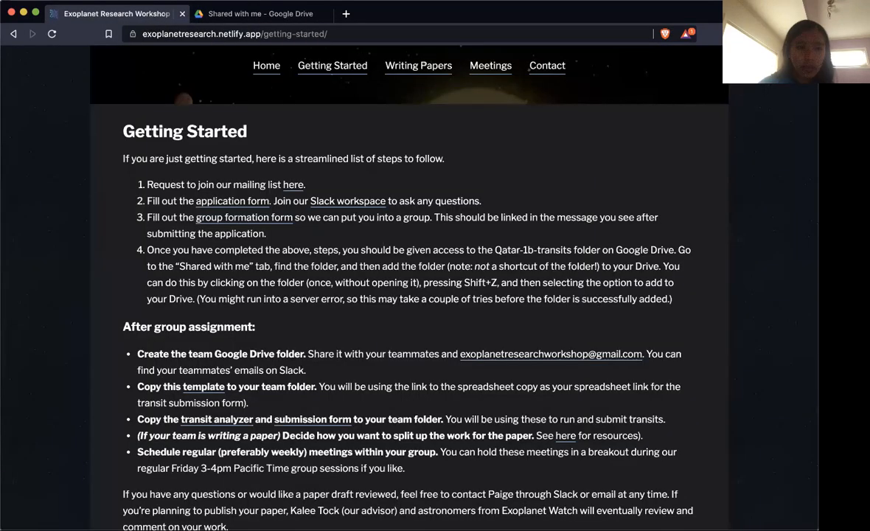
scroll(251, 255, "down", 1)
scroll(261, 263, "down", 1)
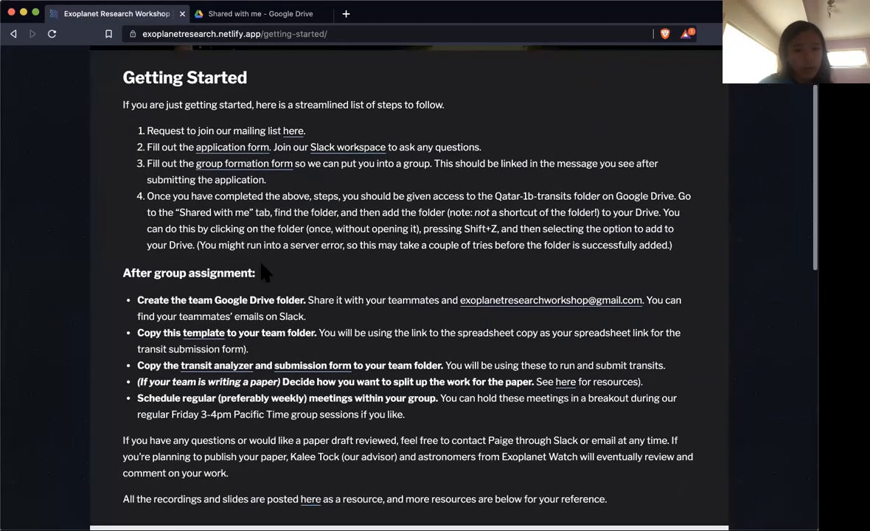
scroll(300, 254, "down", 2)
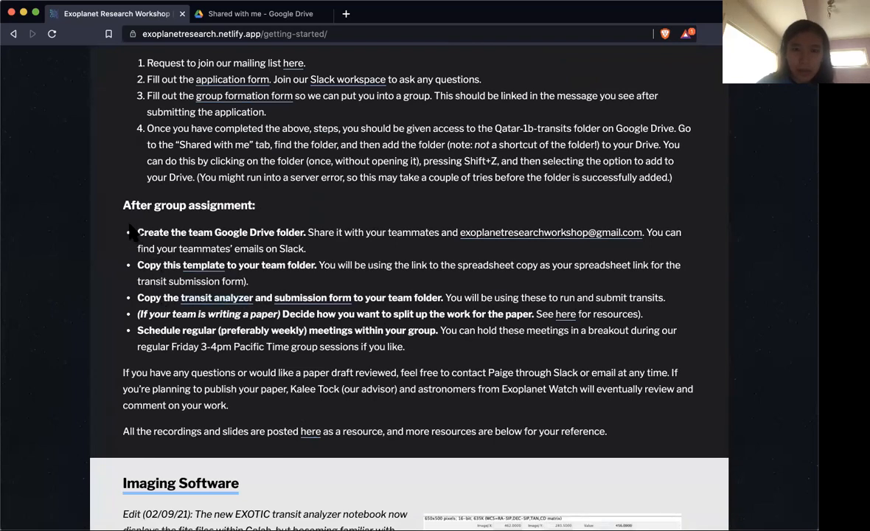
left_click_drag(118, 201, 260, 274)
left_click(361, 274)
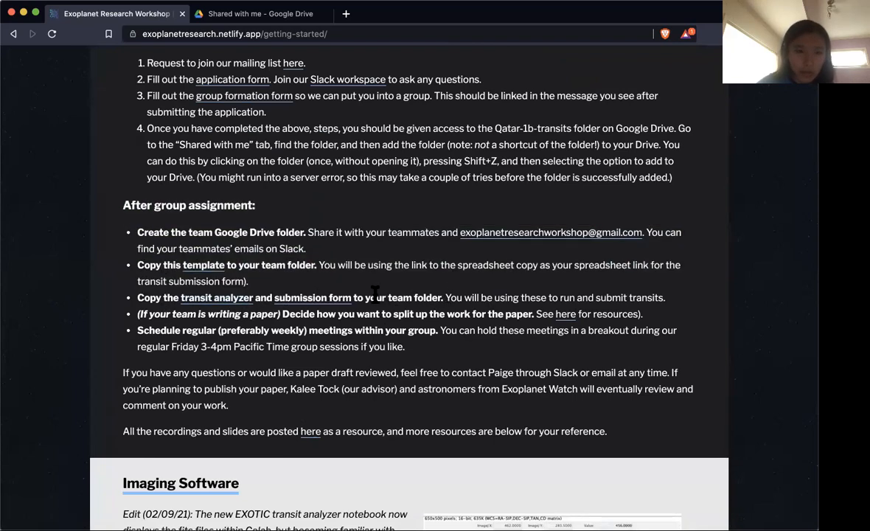
left_click(220, 303)
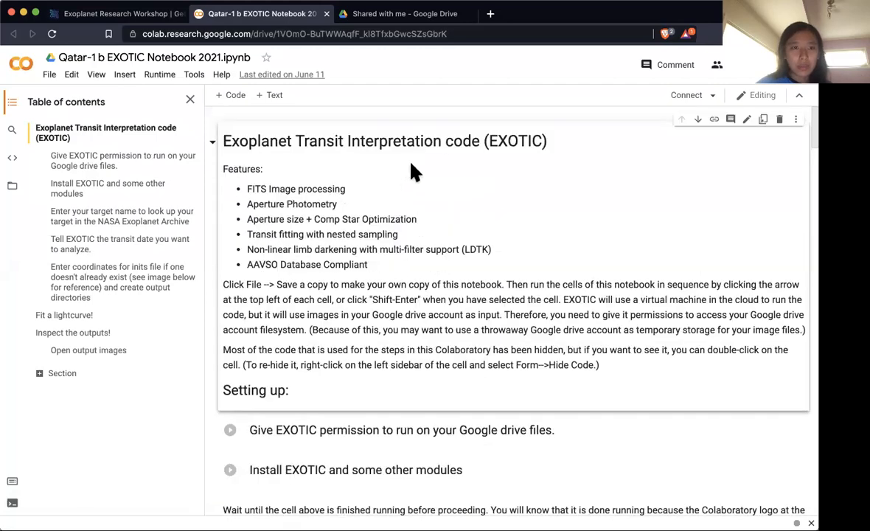
- Look through the EXOTIC notebook and run the cell that gives EXOTIC permission to run on Google Drive files
scroll(396, 239, "down", 6)
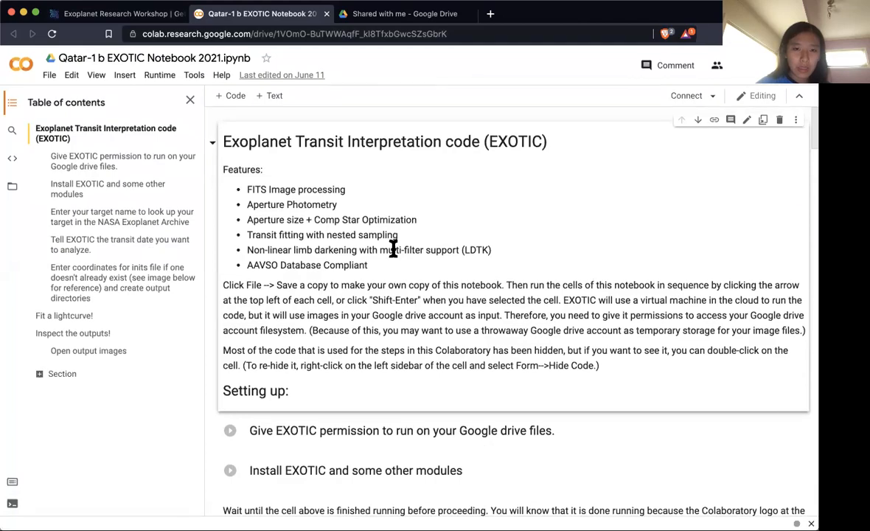
scroll(393, 249, "down", 10)
scroll(361, 223, "down", 15)
scroll(407, 107, "up", 20)
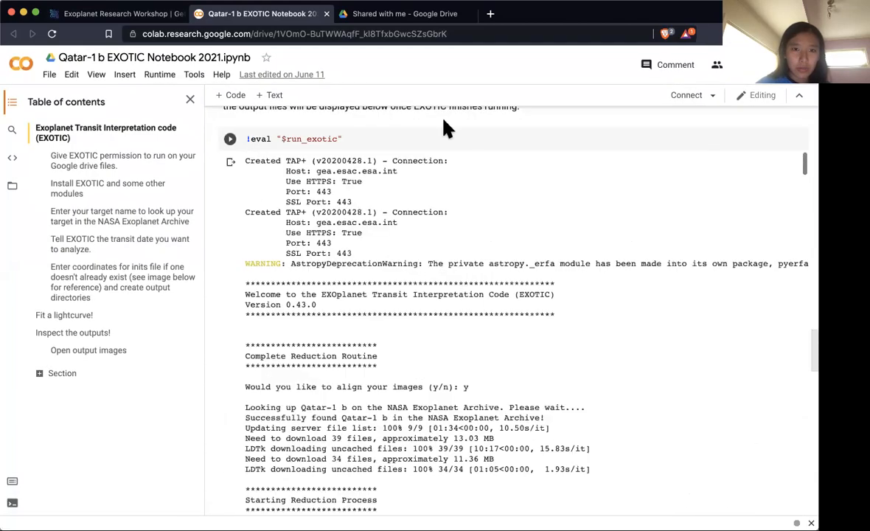
scroll(445, 122, "up", 10)
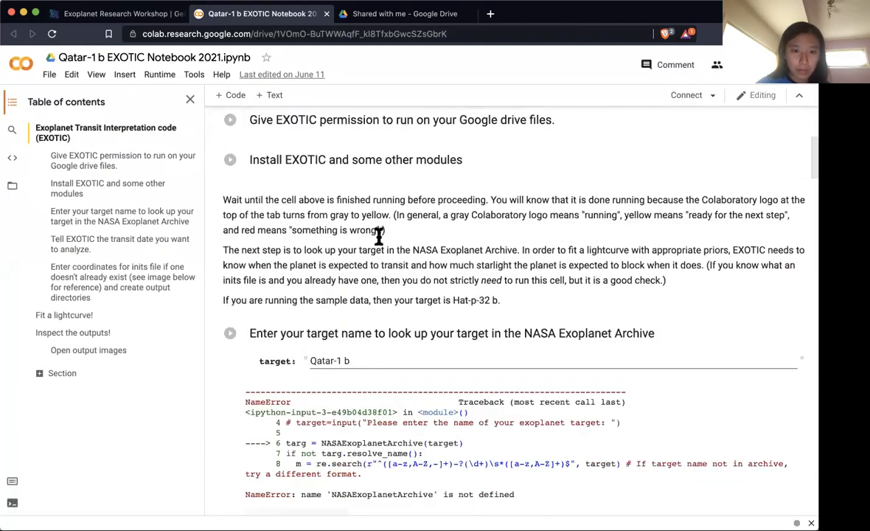
scroll(369, 250, "up", 5)
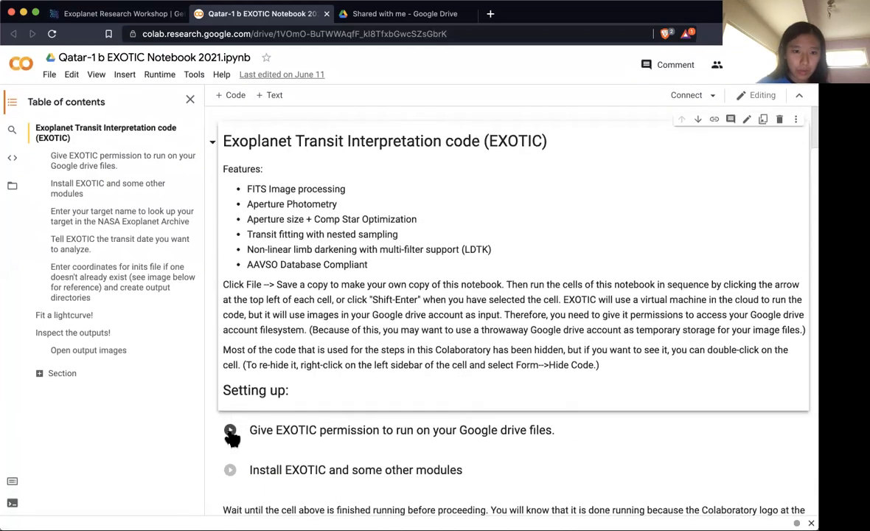
left_click(231, 434)
scroll(233, 406, "down", 2)
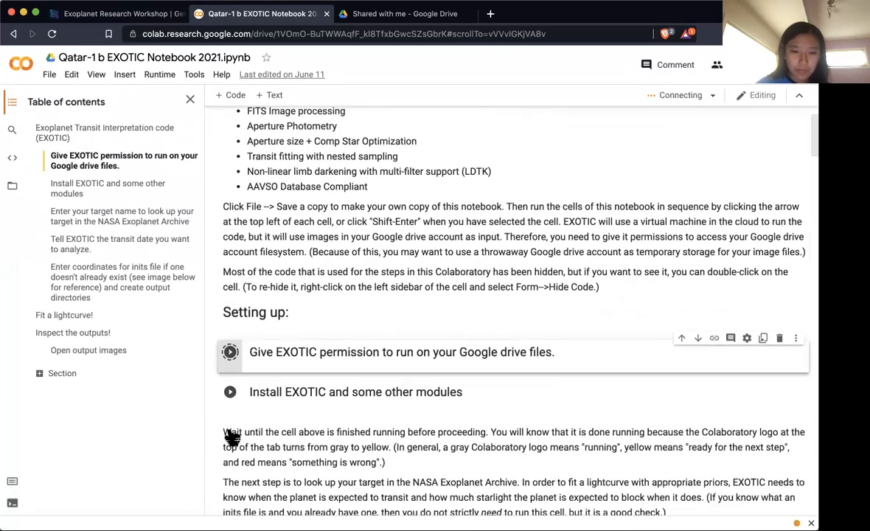
scroll(395, 335, "down", 2)
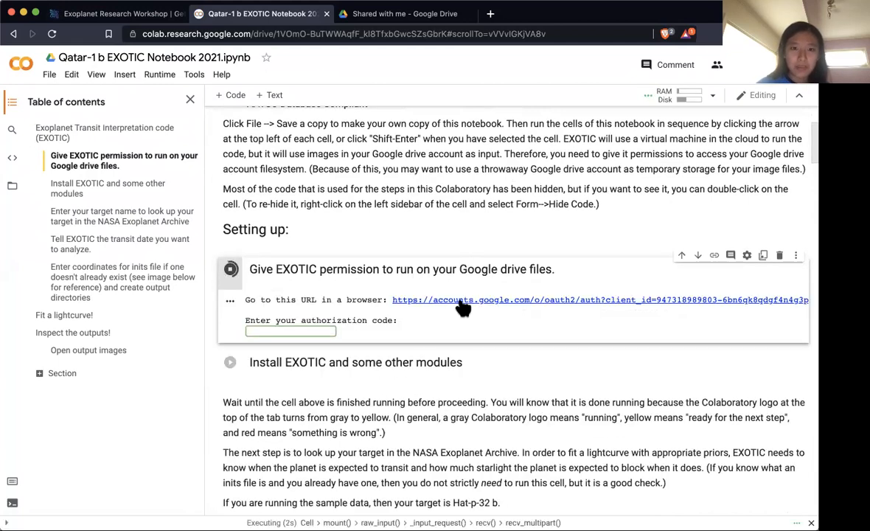
- Follow the cell's authorization link, sign in with the workshop's Google account and copy the generated authorization code
left_click(463, 306)
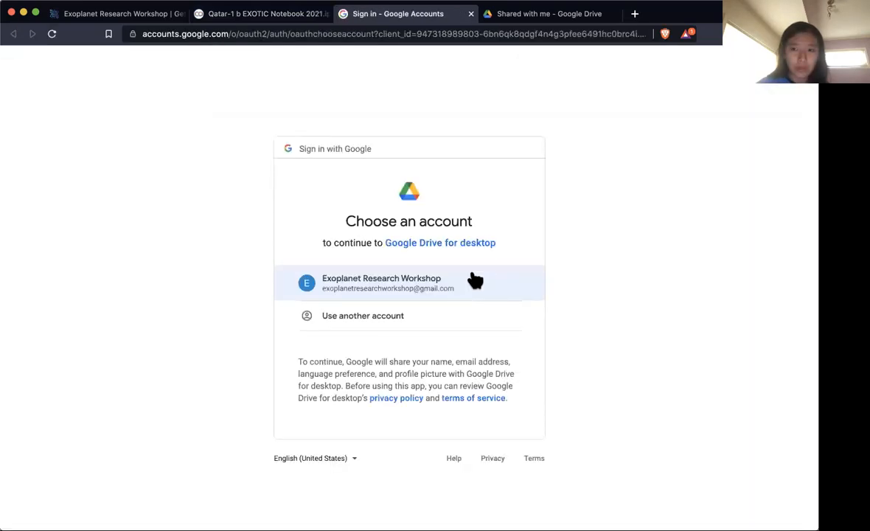
left_click(473, 273)
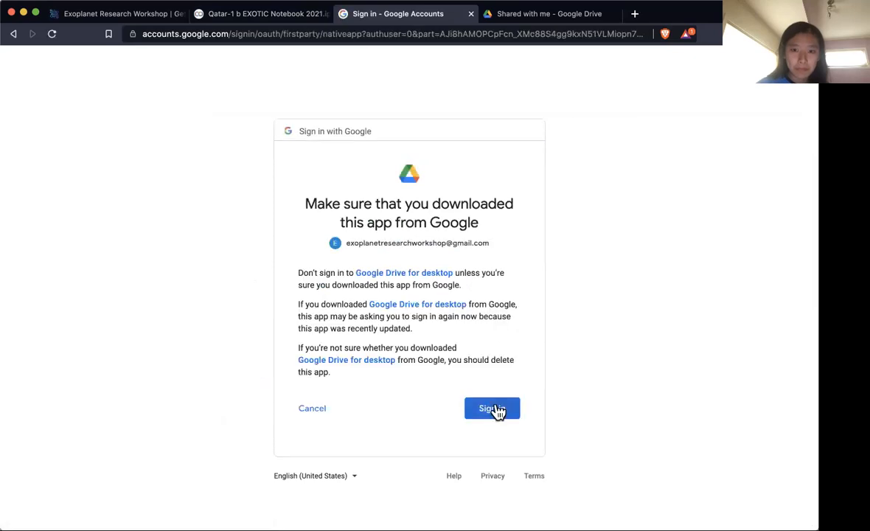
left_click(495, 410)
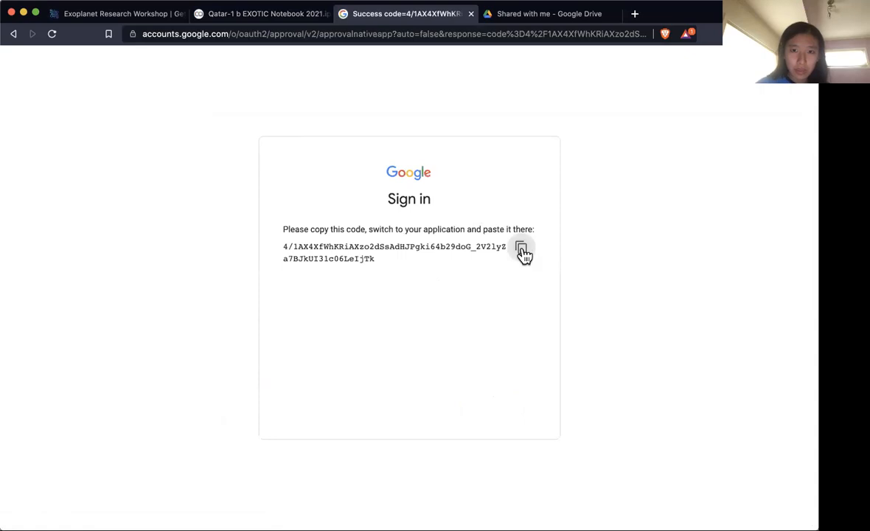
left_click(522, 250)
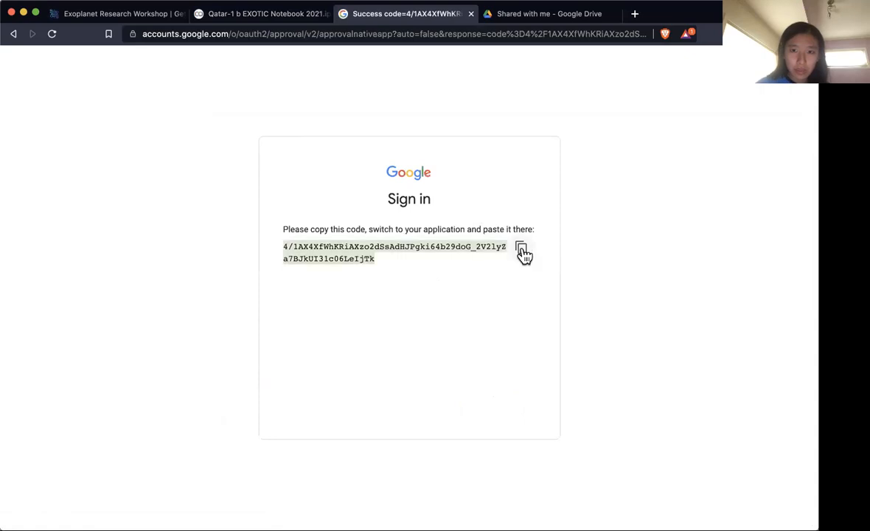
- Close the sign-in page and submit the copied authorization code in the notebook's permission cell
left_click(470, 13)
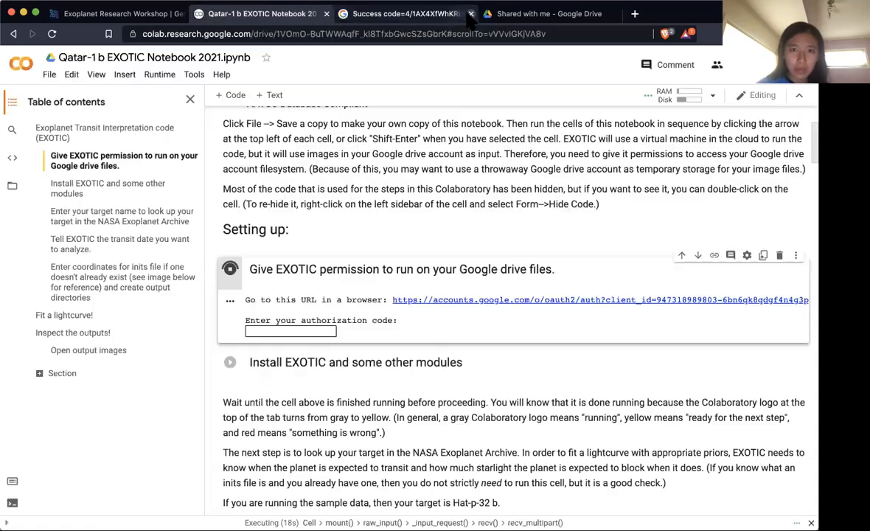
left_click(290, 330)
key("super+v")
key("Return")
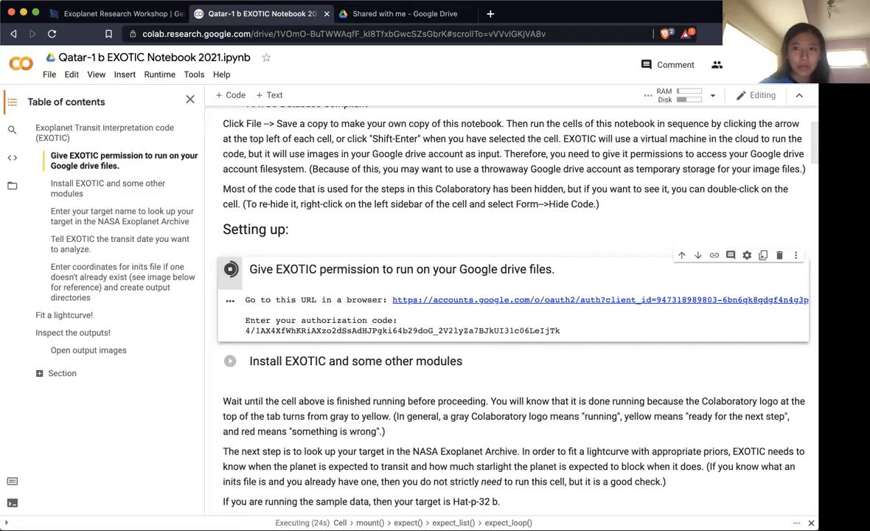
- Run the "Install EXOTIC and some other modules" cell
scroll(223, 380, "down", 1)
scroll(222, 380, "down", 1)
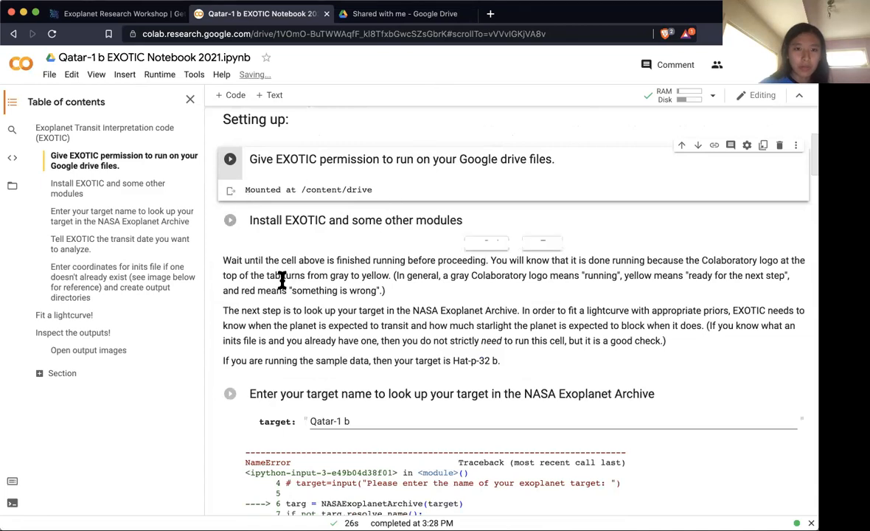
left_click(231, 222)
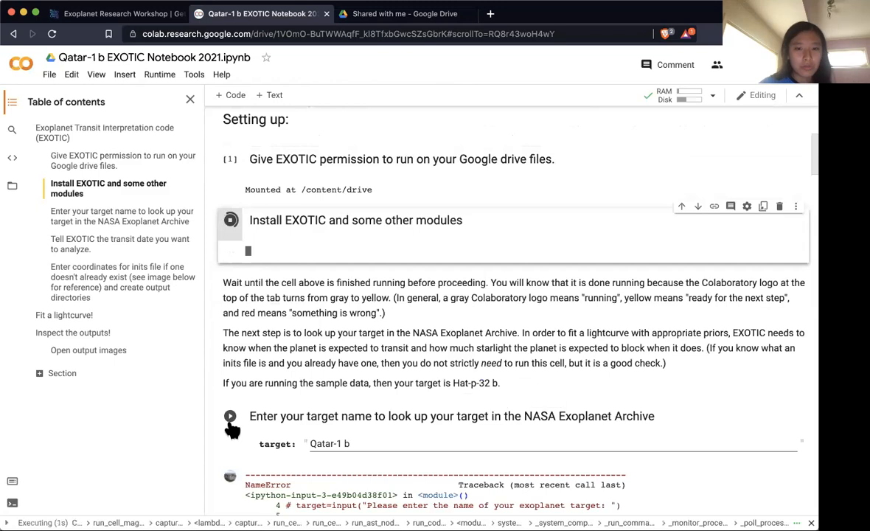
- Queue the NASA Exoplanet Archive lookup cell to run with Qatar-1 b as the target
left_click(230, 417)
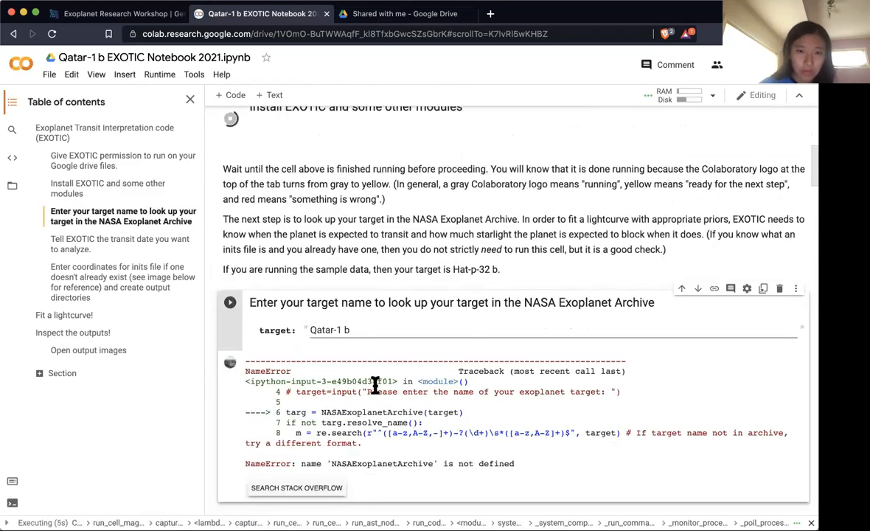
left_click(232, 306)
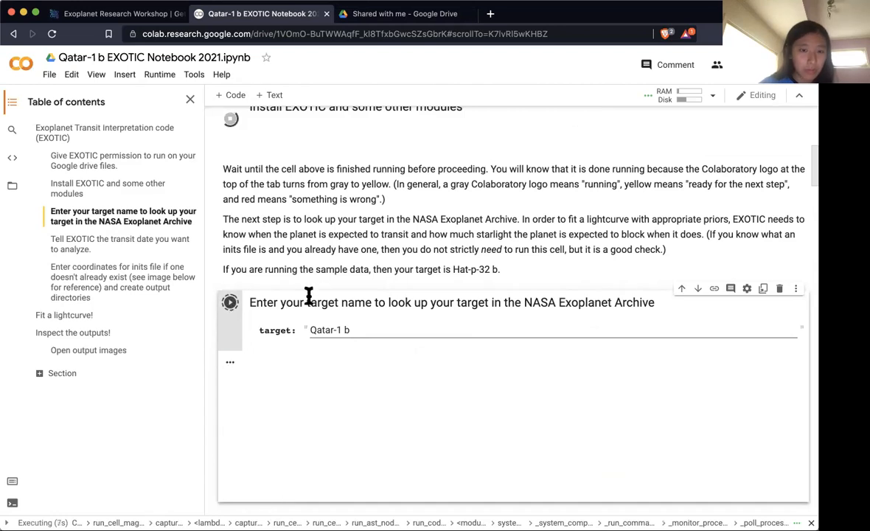
scroll(319, 295, "up", 3)
scroll(320, 299, "down", 3)
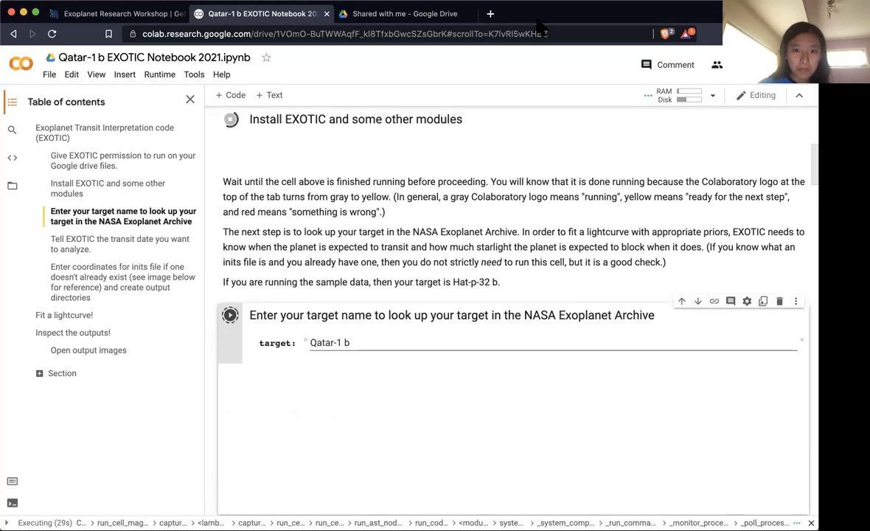
- Set the transit date to 2012-11-08 and run the "Tell EXOTIC the transit date you want to analyze" cell
scroll(474, 160, "up", 3)
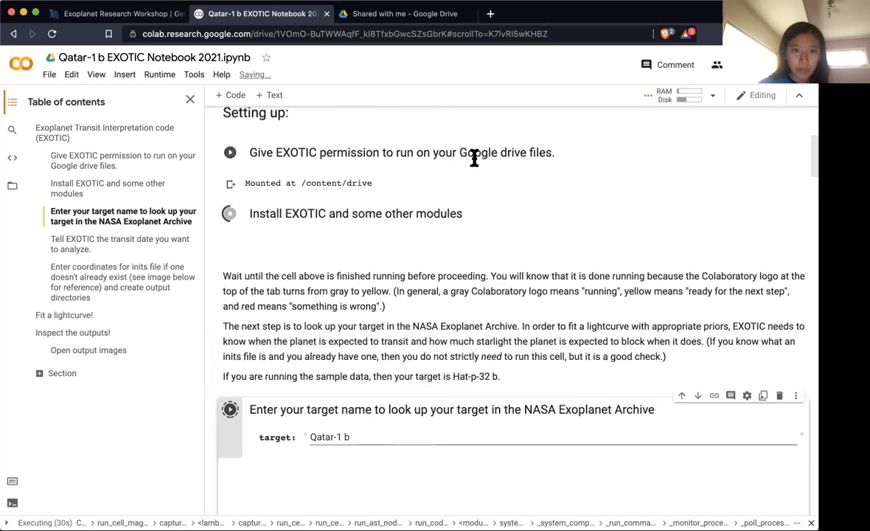
scroll(474, 158, "down", 12)
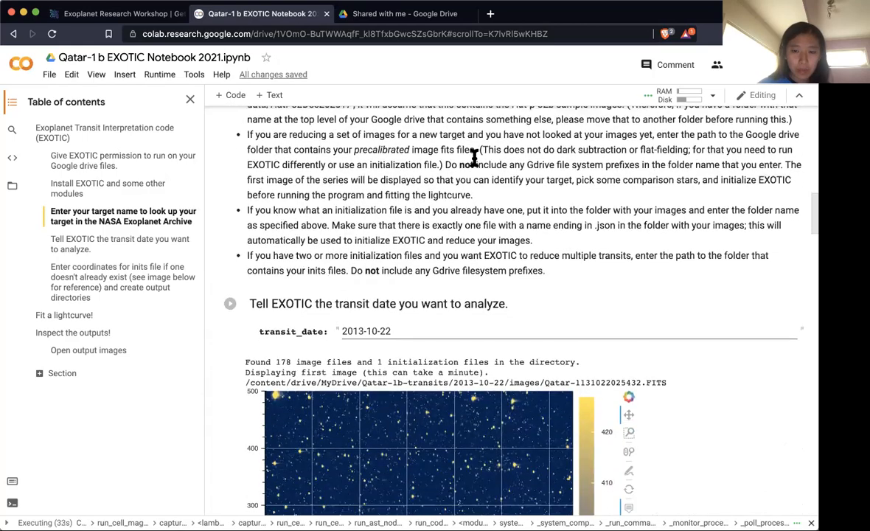
scroll(474, 157, "down", 1)
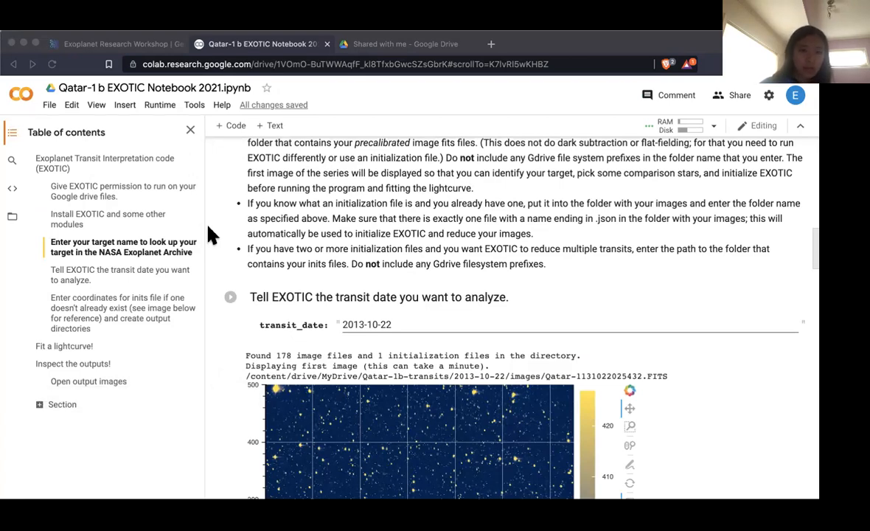
left_click(383, 323)
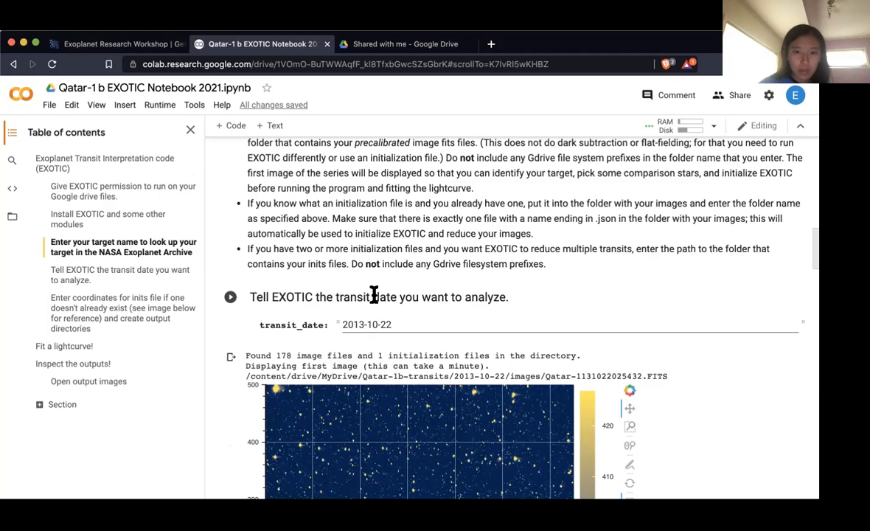
scroll(375, 299, "up", 15)
scroll(376, 303, "down", 3)
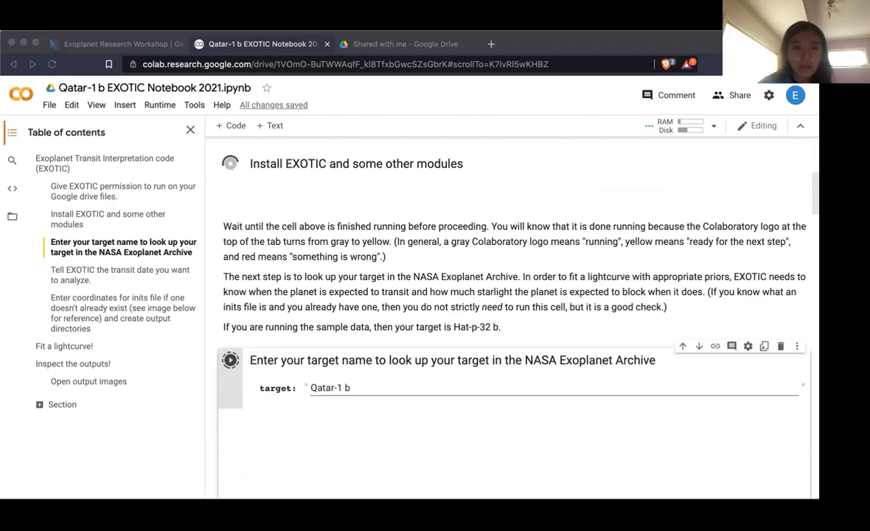
left_click(411, 345)
scroll(411, 345, "down", 10)
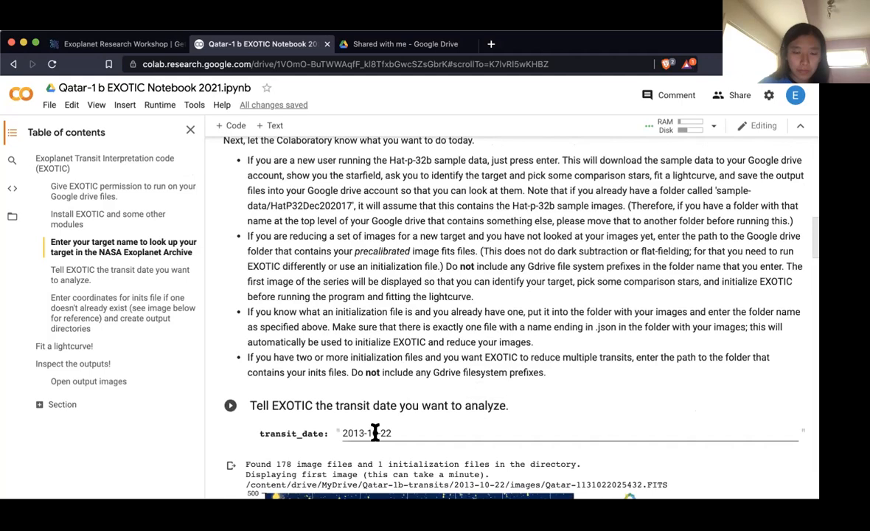
left_click(375, 431)
scroll(375, 432, "down", 3)
triple_click(385, 186)
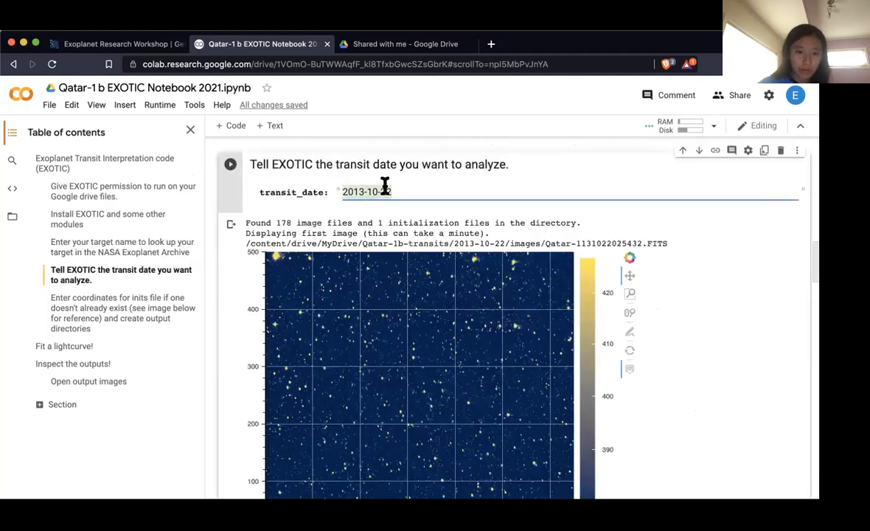
type("2013-11-08")
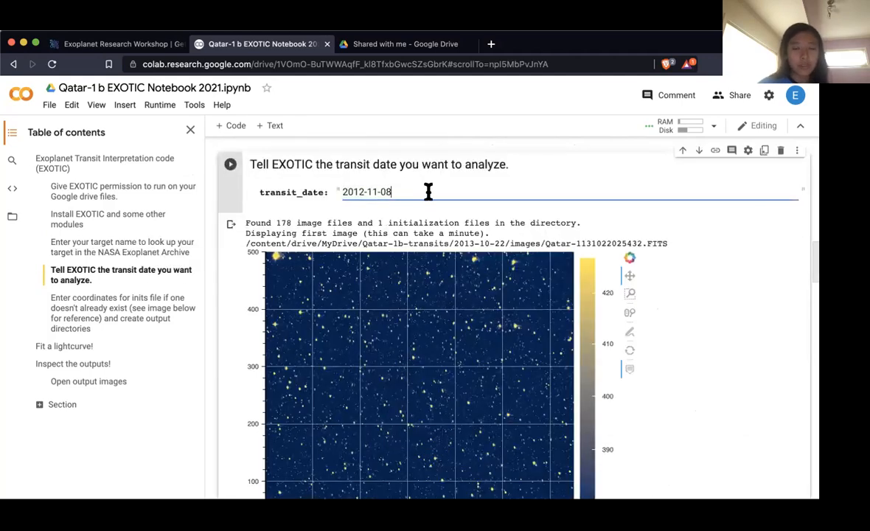
key("shift+Return")
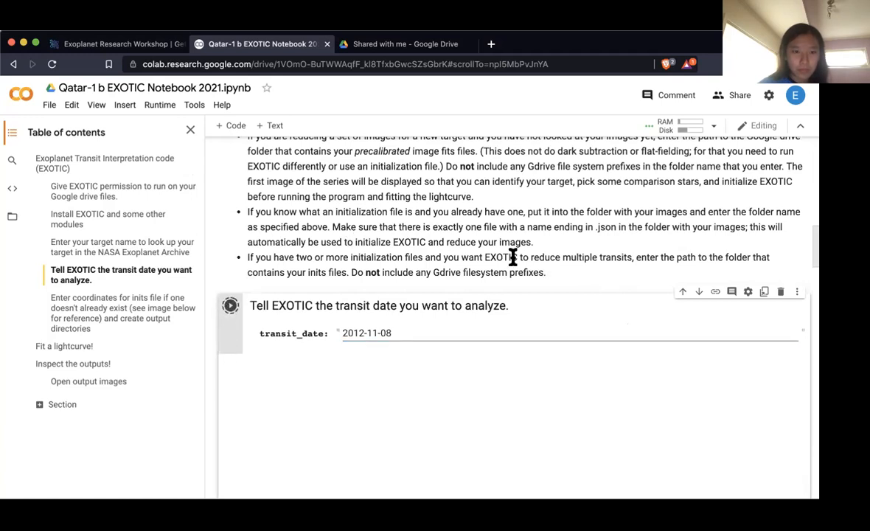
- Examine the star field image produced for the 2012-11-08 transit and the target and comparison coordinate fields beneath it
scroll(526, 266, "up", 1)
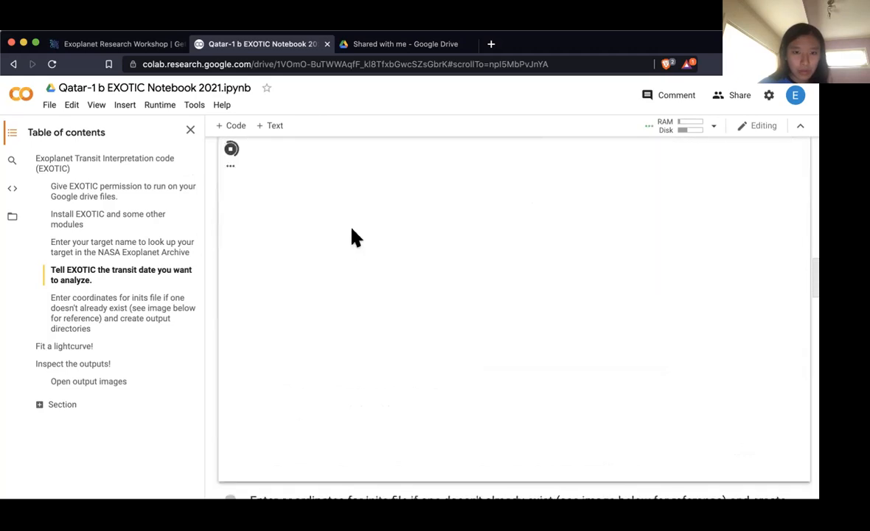
scroll(352, 238, "up", 1)
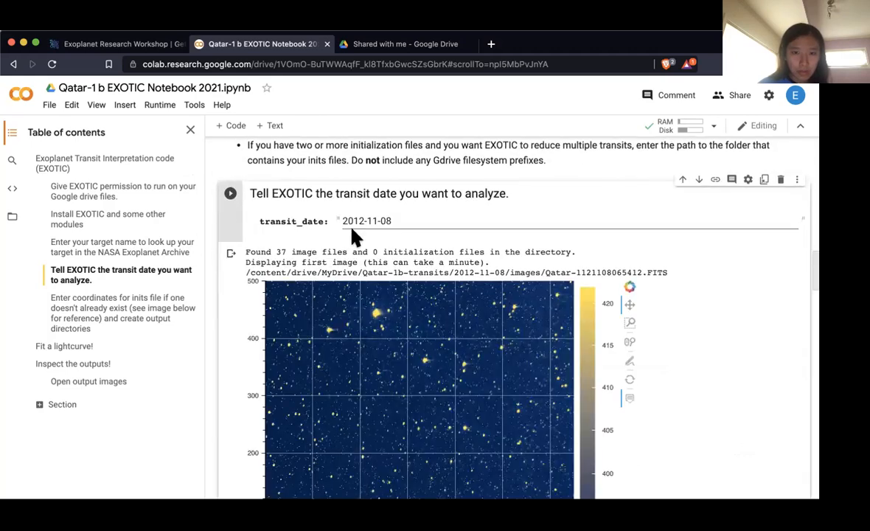
scroll(352, 238, "up", 1)
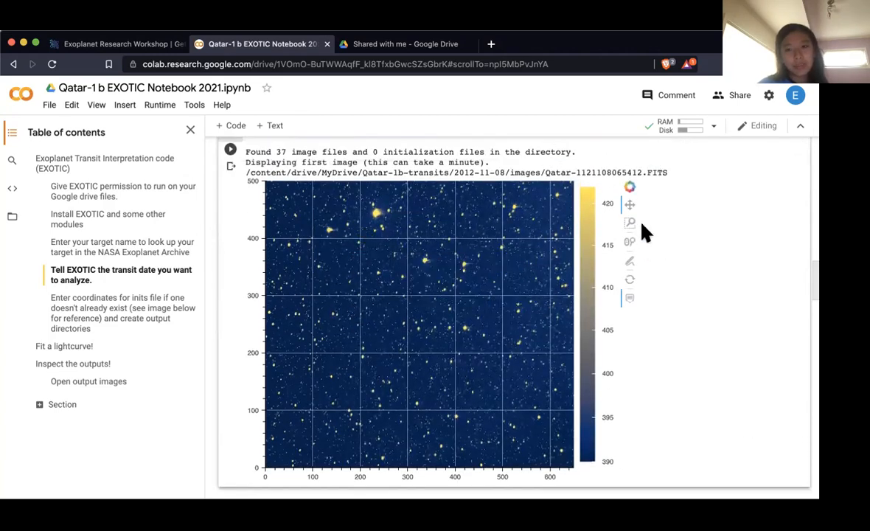
scroll(459, 406, "down", 5)
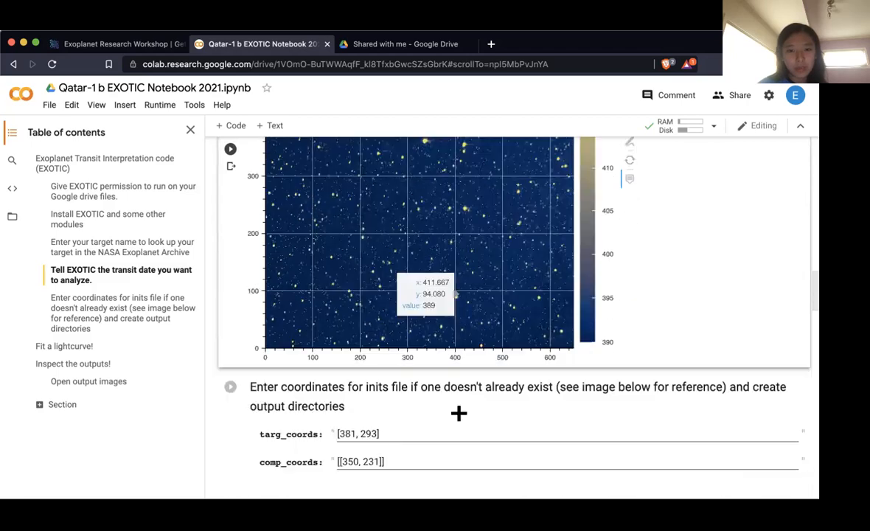
scroll(458, 413, "down", 5)
scroll(458, 413, "up", 8)
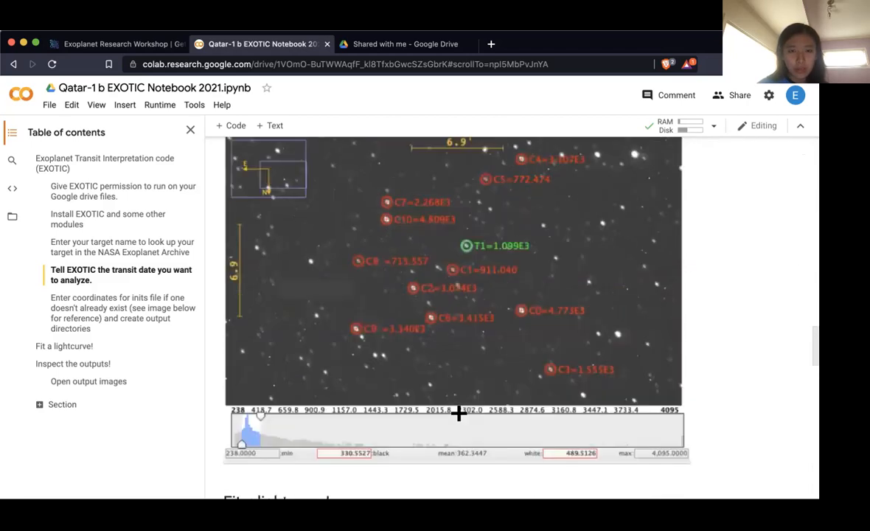
scroll(459, 414, "up", 1)
left_click(409, 351)
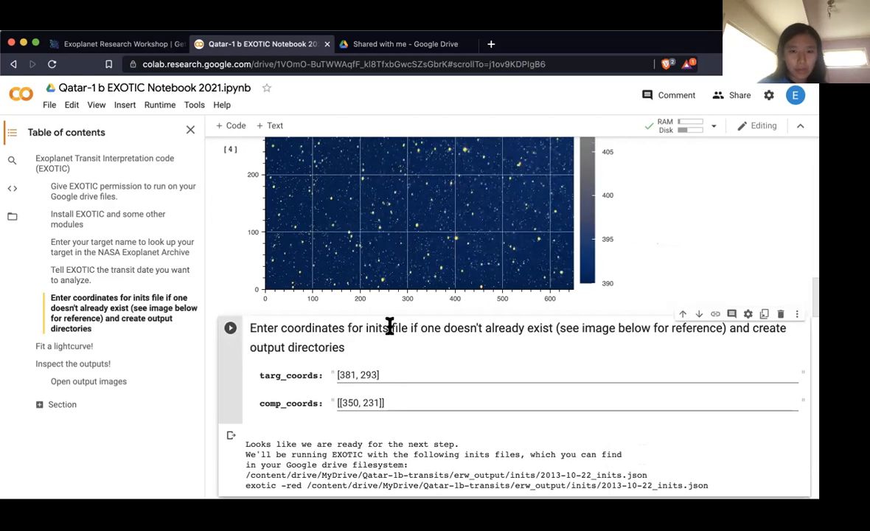
scroll(390, 325, "up", 1)
scroll(375, 336, "up", 5)
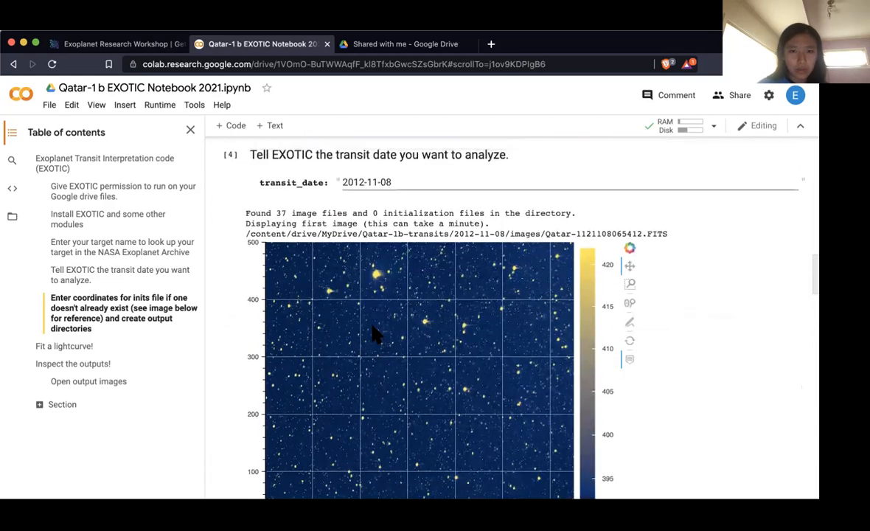
- Review the notebook from the star field image through the coordinates cell and reference image to the "Fit a lightcurve!" section
scroll(375, 334, "down", 5)
scroll(375, 334, "down", 3)
scroll(374, 334, "up", 4)
scroll(375, 334, "down", 7)
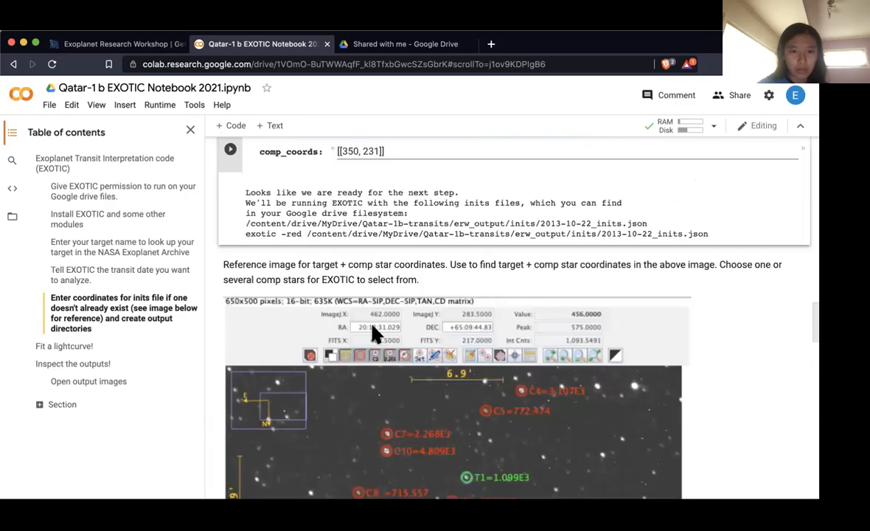
scroll(376, 334, "up", 5)
scroll(375, 334, "up", 2)
scroll(374, 334, "up", 5)
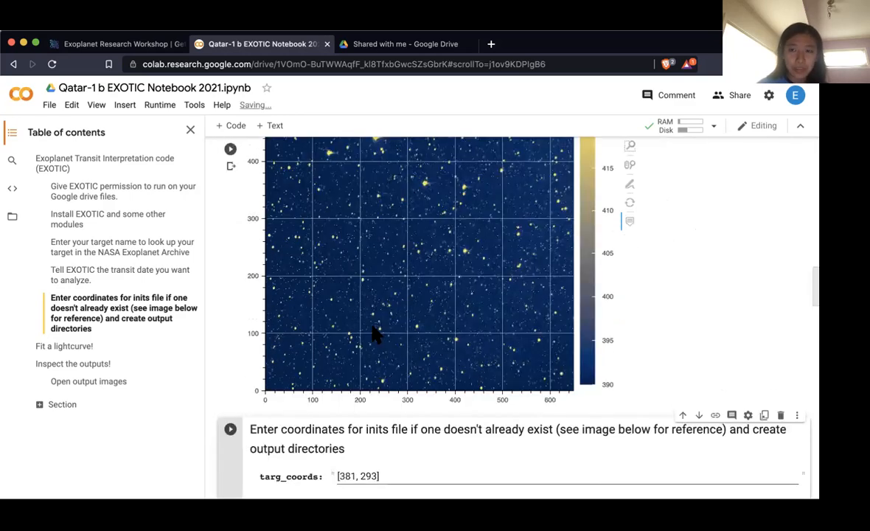
scroll(374, 334, "down", 7)
scroll(375, 334, "down", 1)
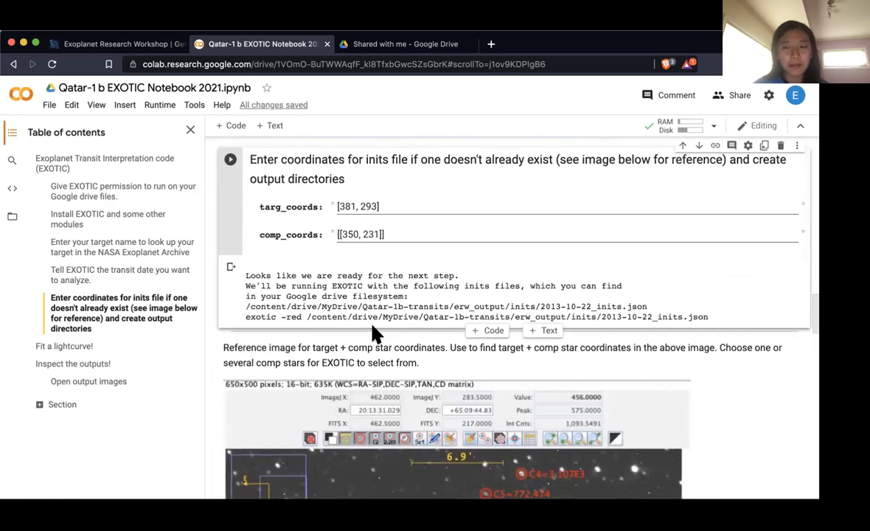
scroll(375, 334, "down", 5)
scroll(393, 378, "down", 4)
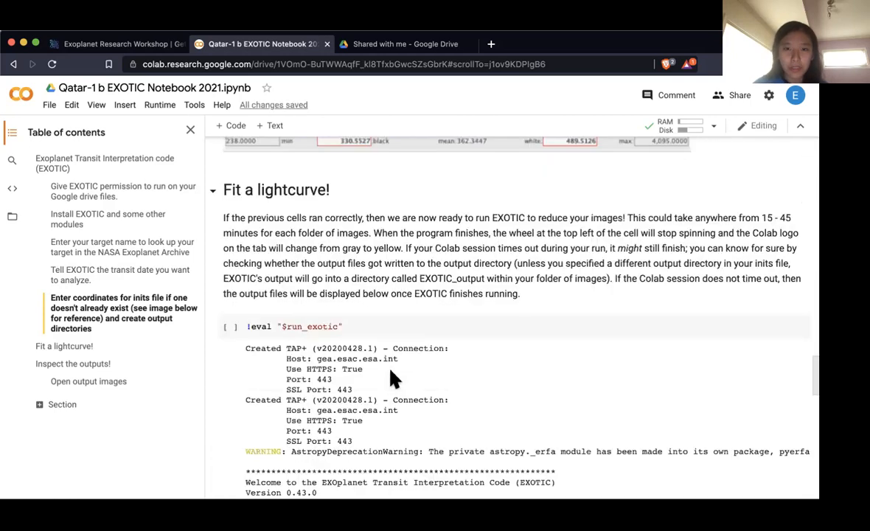
scroll(393, 378, "up", 7)
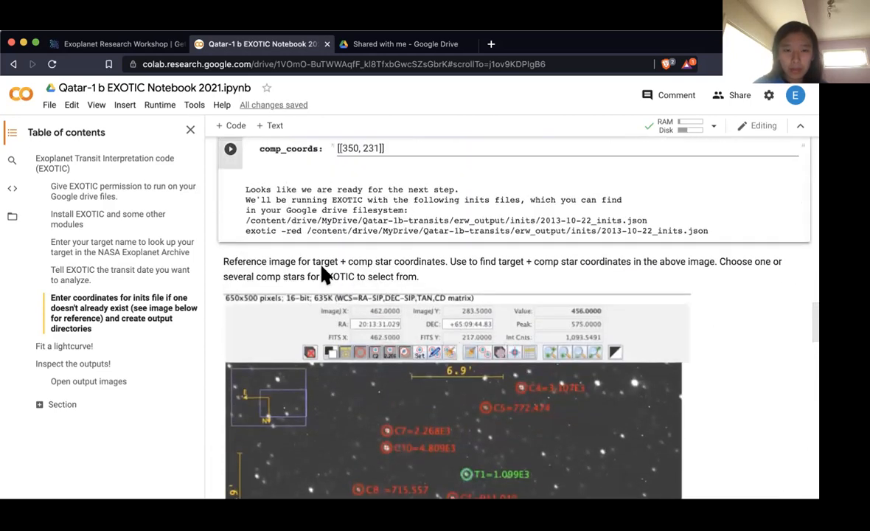
- Examine the target star T1 and the numbered comparison stars marked in the reference image
scroll(354, 350, "down", 4)
scroll(354, 349, "up", 3)
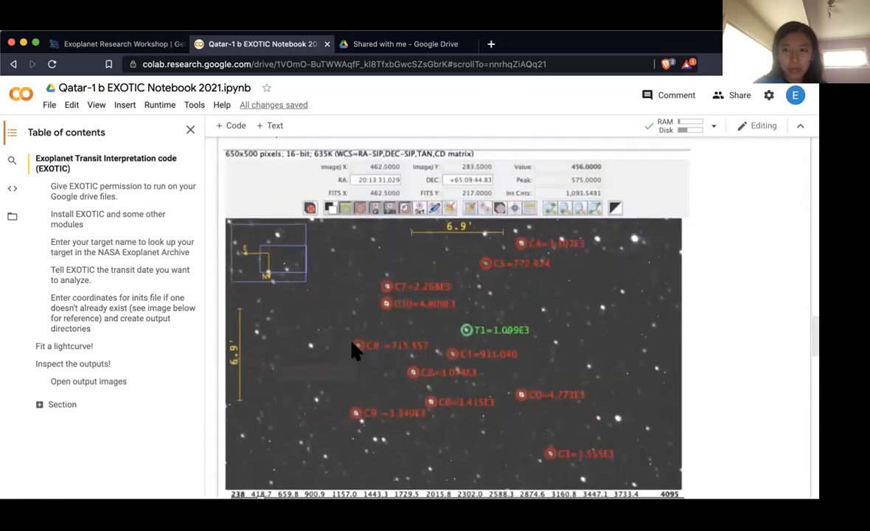
scroll(352, 346, "down", 1)
scroll(352, 346, "up", 1)
scroll(353, 346, "down", 2)
scroll(353, 350, "up", 2)
scroll(352, 349, "down", 4)
scroll(517, 258, "up", 2)
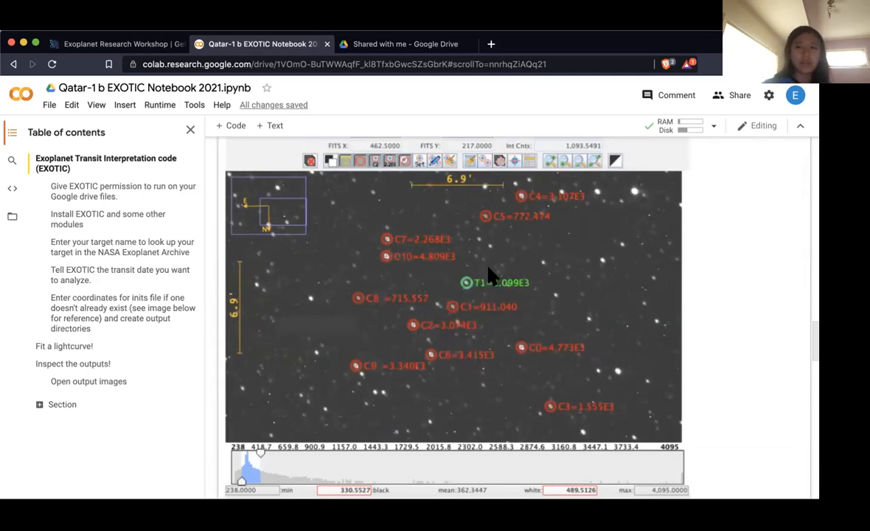
- Compare the 2012-11-08 star field with the reference image to locate the target and comparison stars
scroll(491, 278, "up", 10)
scroll(369, 289, "down", 1)
scroll(360, 289, "down", 10)
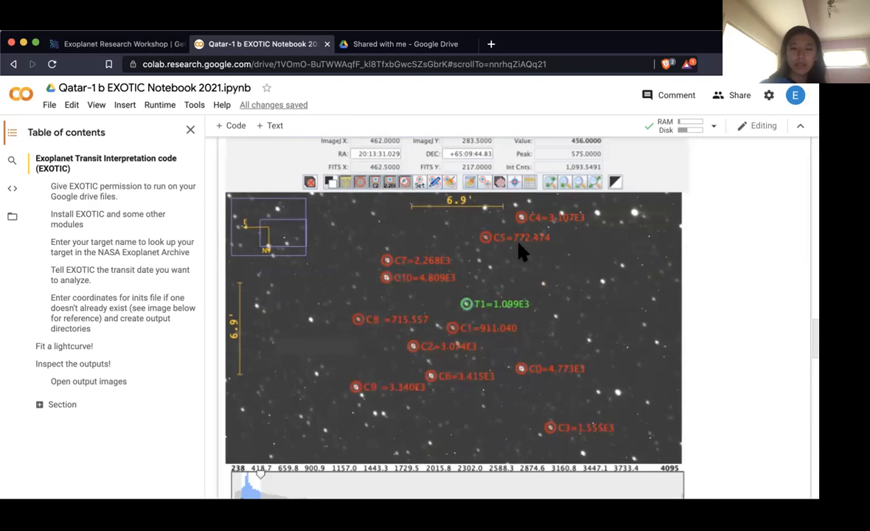
scroll(520, 253, "up", 5)
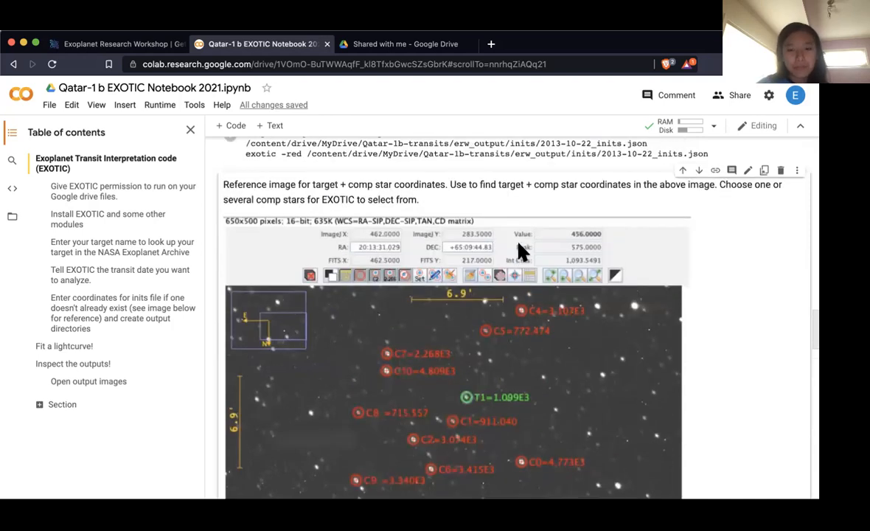
scroll(520, 250, "up", 3)
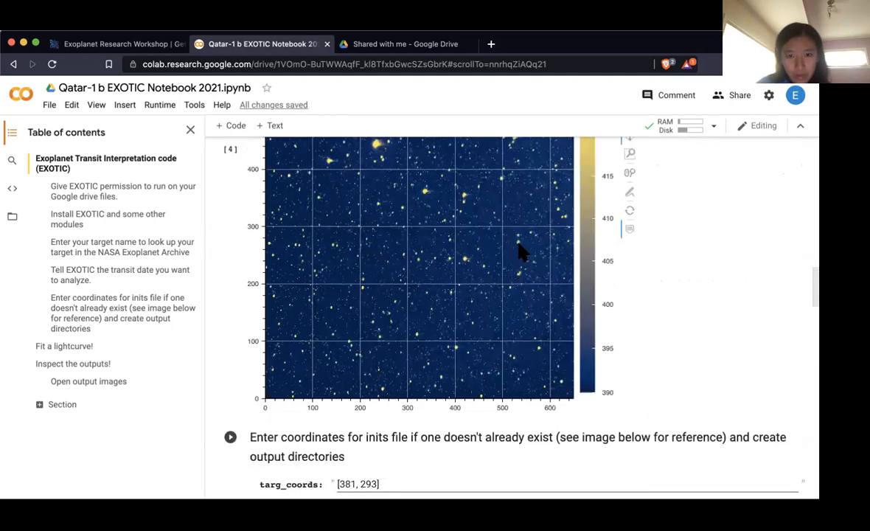
scroll(519, 248, "down", 6)
scroll(429, 352, "up", 7)
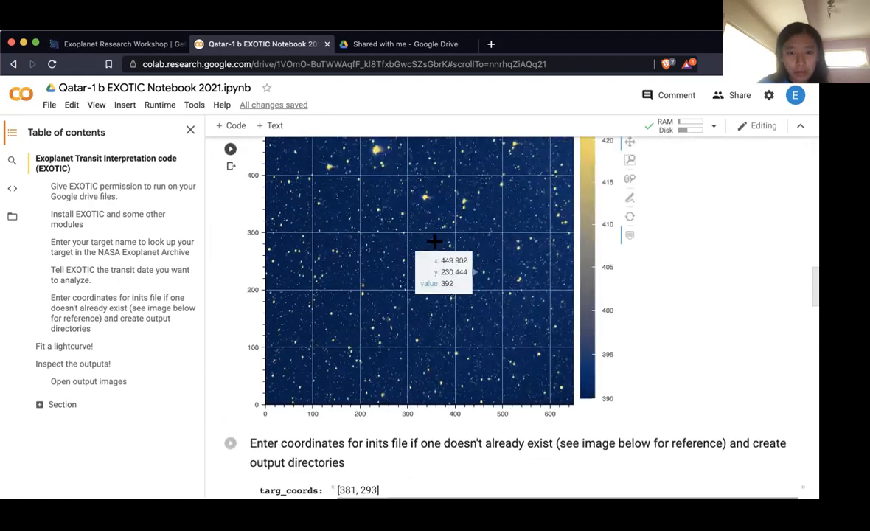
scroll(432, 241, "up", 2)
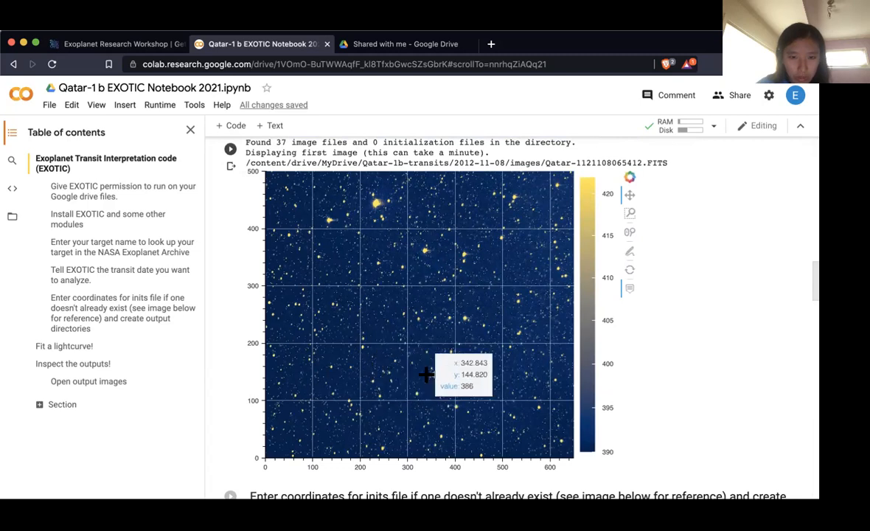
scroll(444, 430, "down", 7)
scroll(444, 430, "down", 2)
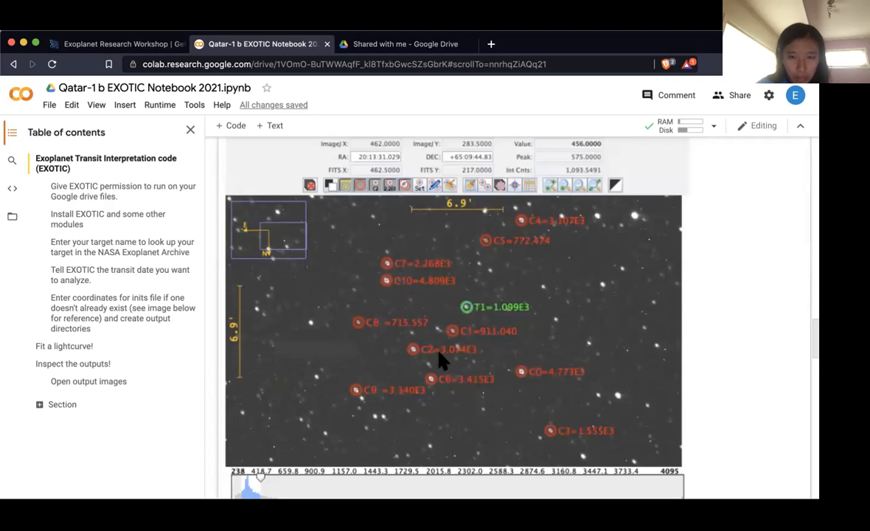
scroll(440, 301, "up", 7)
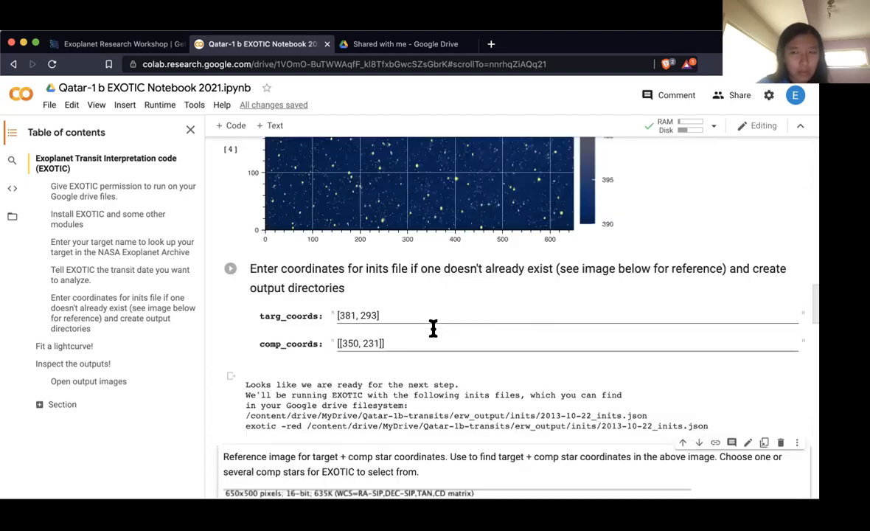
scroll(433, 328, "up", 1)
mouse_move(379, 273)
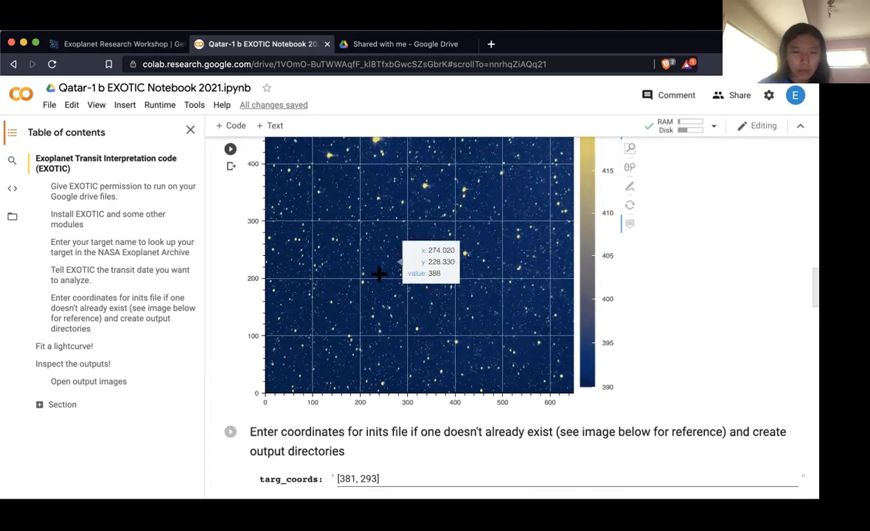
scroll(622, 148, "up", 2)
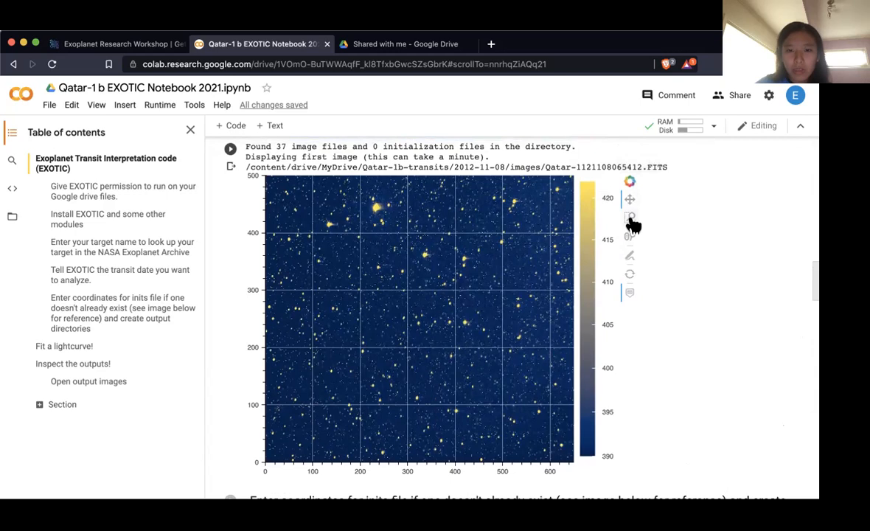
- Box-zoom the star field to about x 180–370 and y 85–210, and compare that region with the reference image
left_click(631, 219)
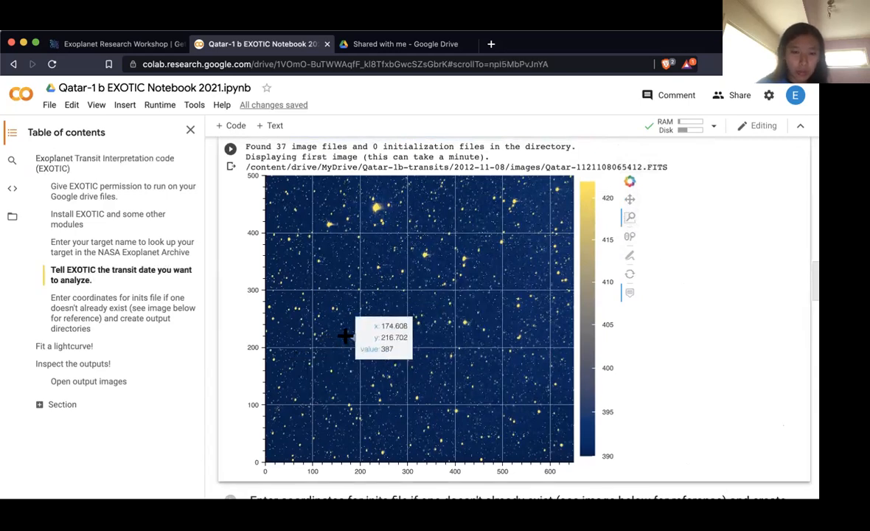
mouse_move(351, 344)
left_mouse_down()
mouse_move(411, 405)
mouse_move(447, 409)
left_mouse_up()
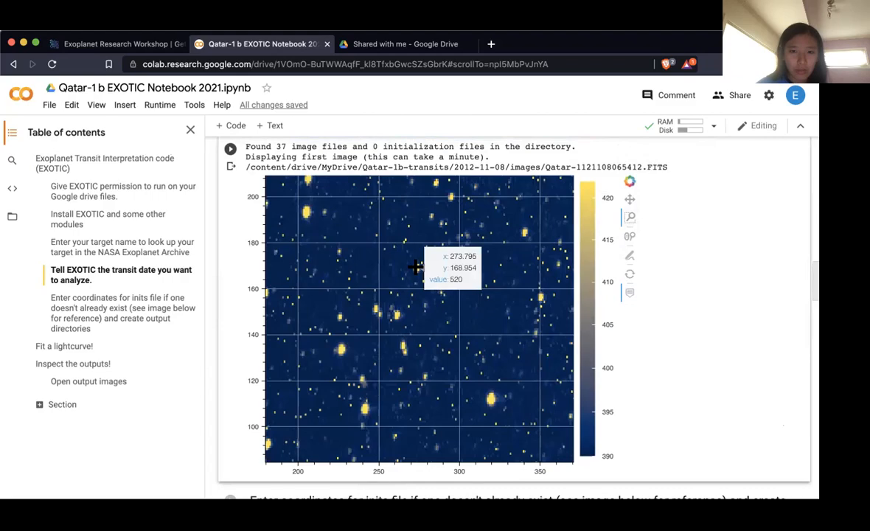
scroll(420, 266, "down", 15)
scroll(433, 275, "up", 10)
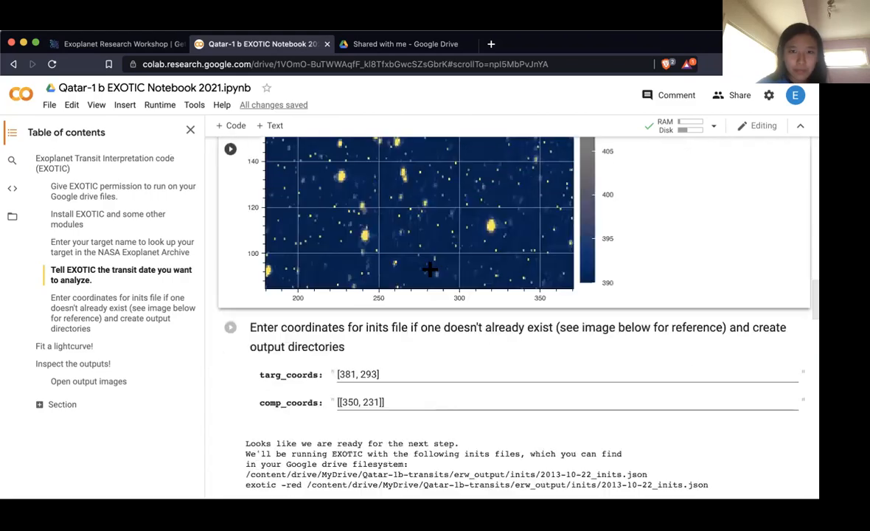
- Read the target star's coordinates in the zoomed star field and set targ_coords to [274, 169]
scroll(430, 269, "down", 3)
scroll(430, 270, "up", 3)
scroll(430, 270, "down", 5)
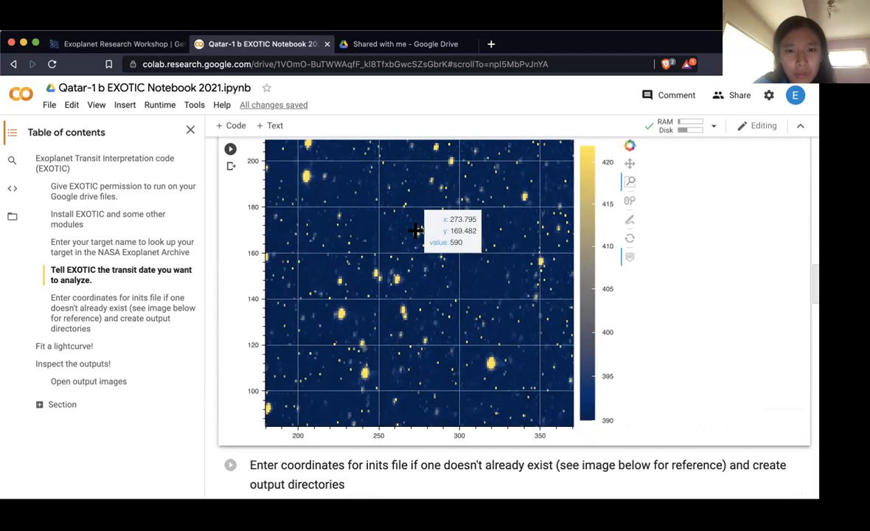
scroll(417, 230, "down", 5)
left_click(347, 282)
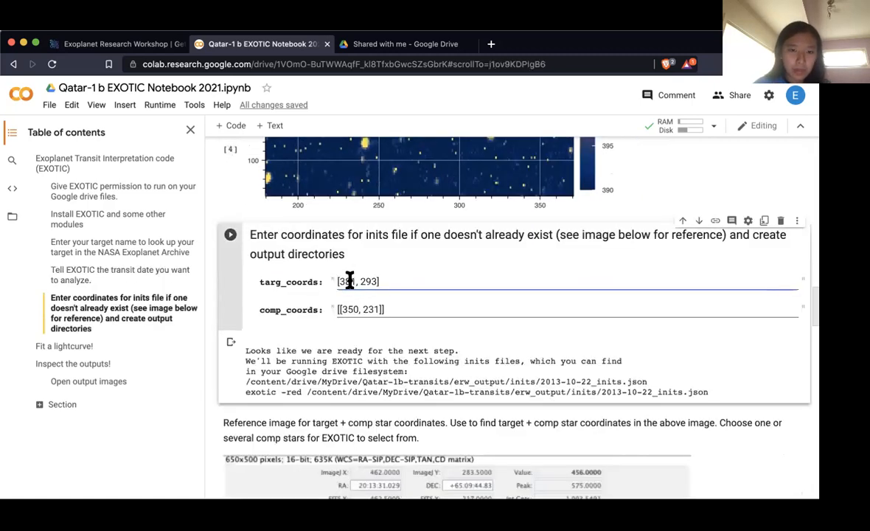
key("BackSpace")
key("BackSpace")
key("BackSpace")
type("274, 169")
- Compare the star field with the reference image to locate comparison star C1 near the target
scroll(472, 295, "up", 3)
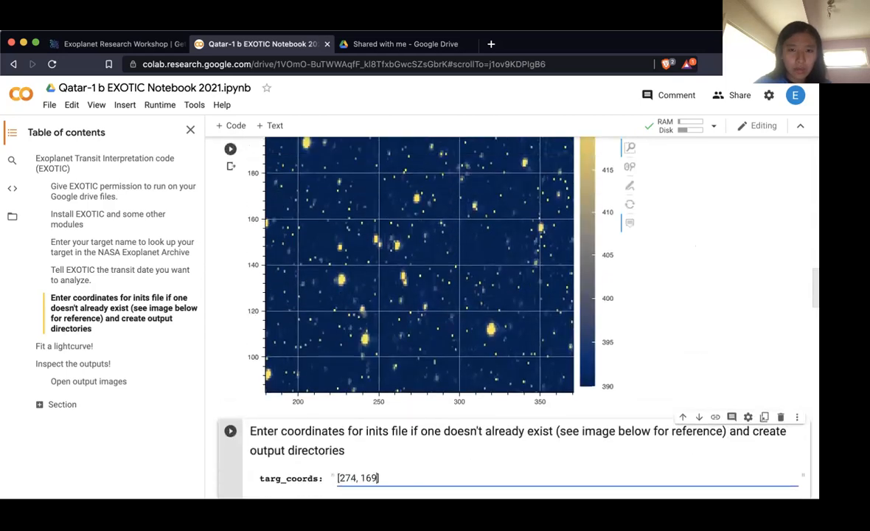
scroll(472, 295, "up", 2)
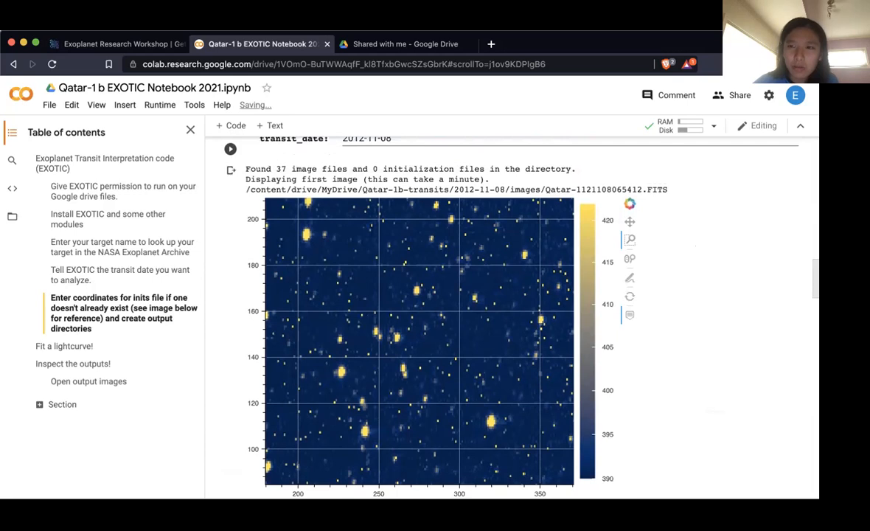
scroll(418, 296, "down", 3)
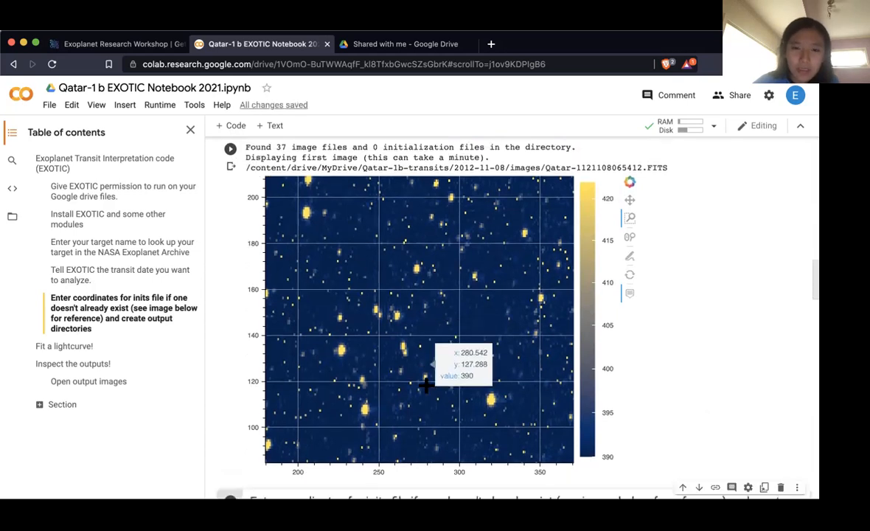
scroll(418, 296, "down", 10)
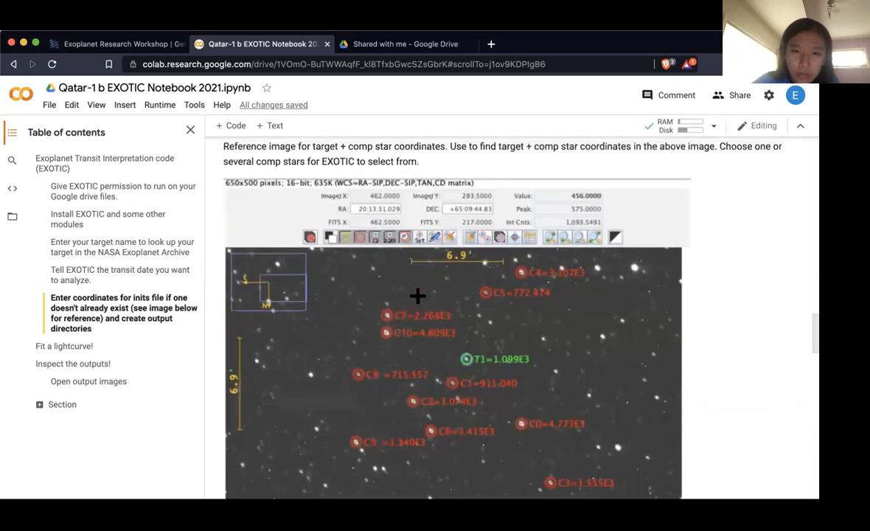
scroll(417, 296, "up", 8)
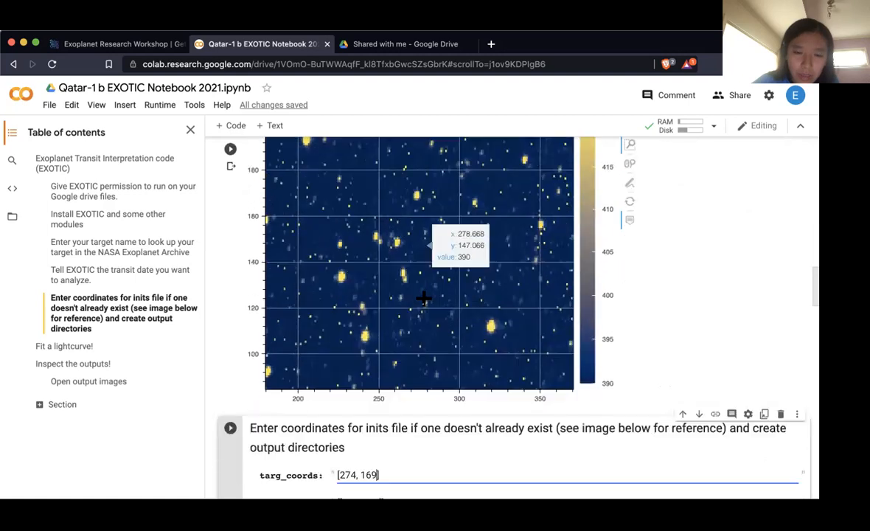
scroll(424, 298, "down", 3)
scroll(423, 298, "up", 5)
left_click(362, 449)
scroll(418, 233, "up", 3)
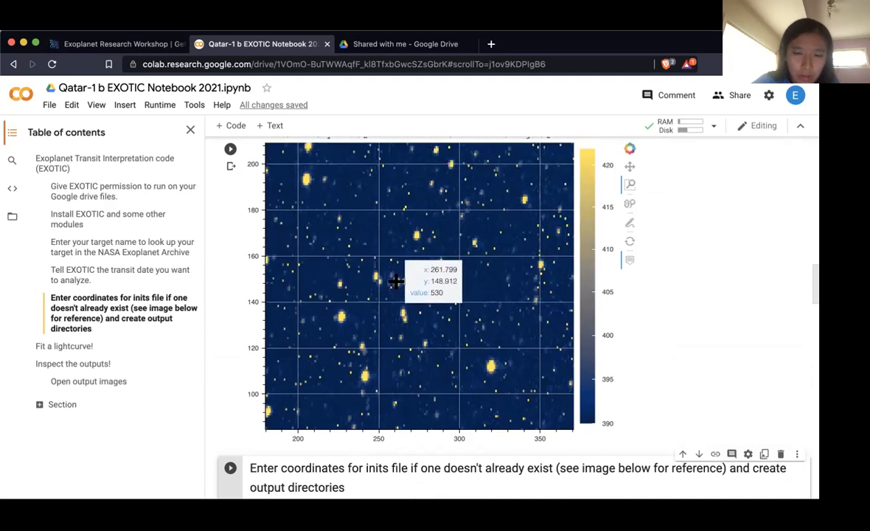
scroll(396, 281, "down", 12)
scroll(442, 295, "up", 2)
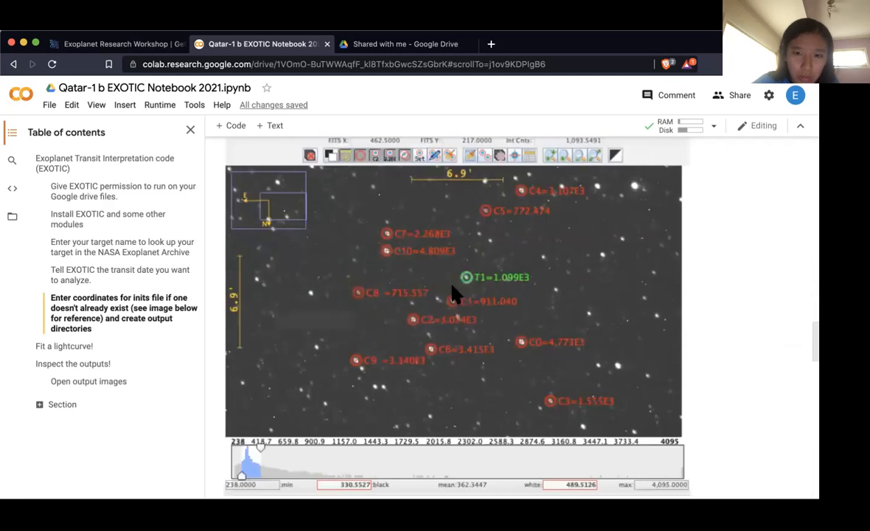
scroll(455, 295, "up", 10)
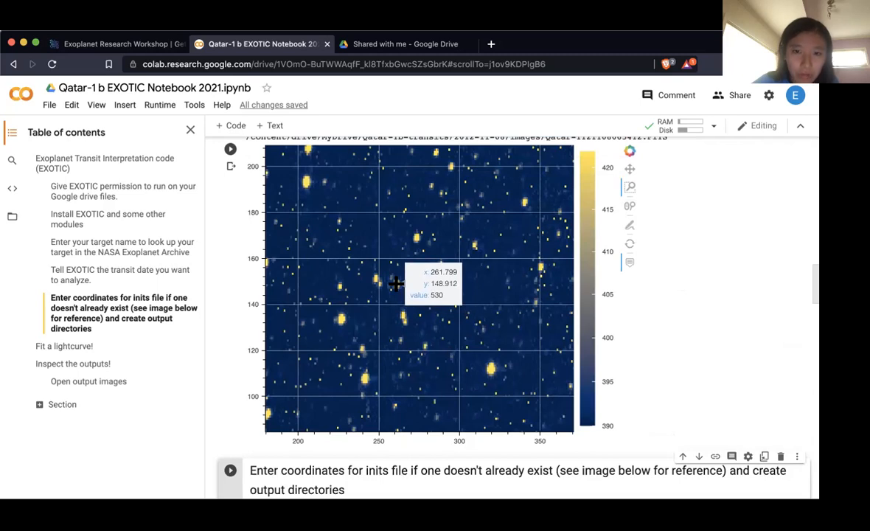
- Set the first comparison star in comp_coords to [262, 149]
scroll(396, 283, "down", 4)
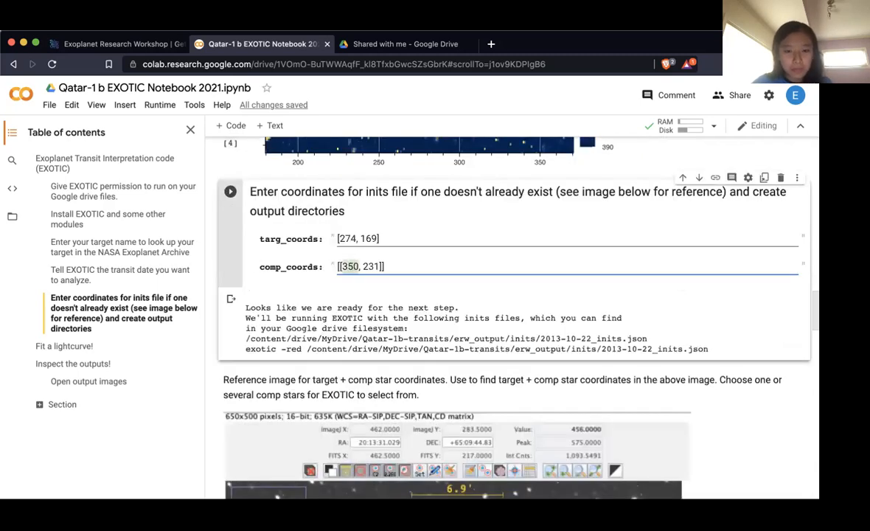
double_click(351, 266)
type("262")
double_click(368, 266)
type("149")
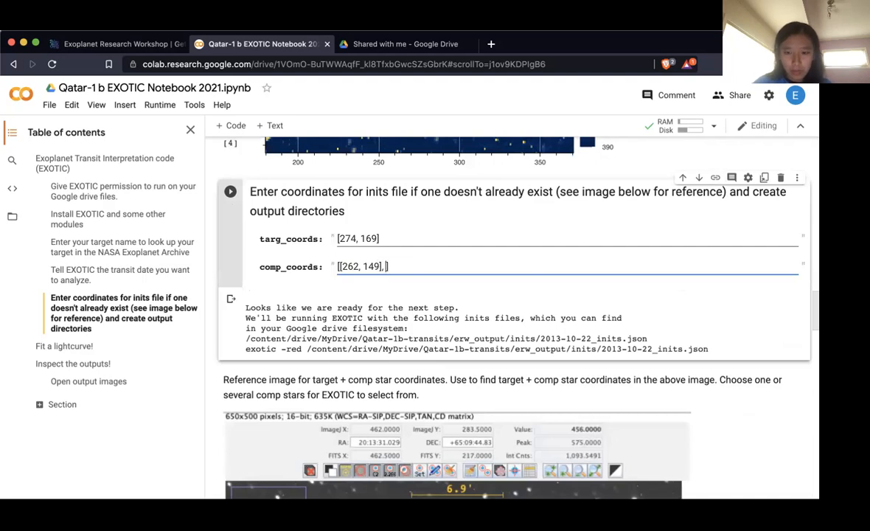
- Locate a second comparison star, add it to comp_coords as [242, 108], and run the coordinates cell
type("], [")
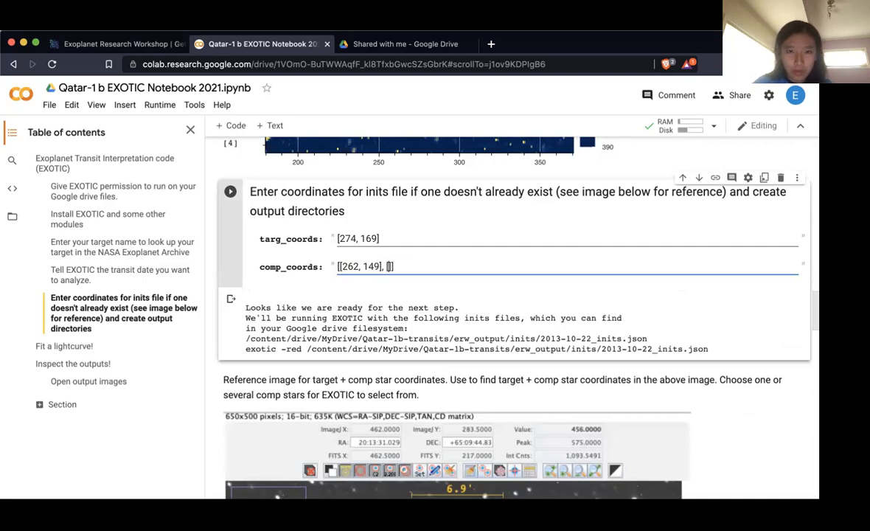
scroll(509, 317, "up", 3)
scroll(509, 318, "down", 5)
scroll(443, 295, "up", 5)
scroll(442, 295, "down", 10)
scroll(443, 281, "up", 3)
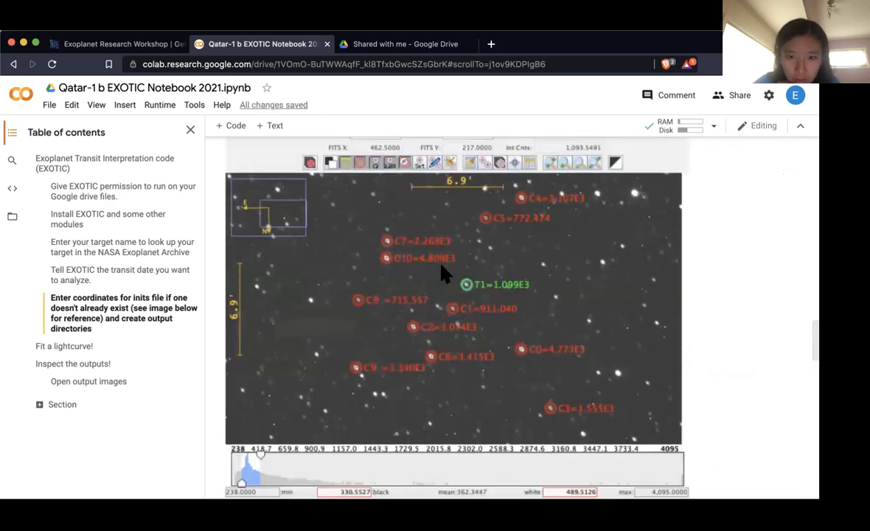
scroll(435, 372, "up", 8)
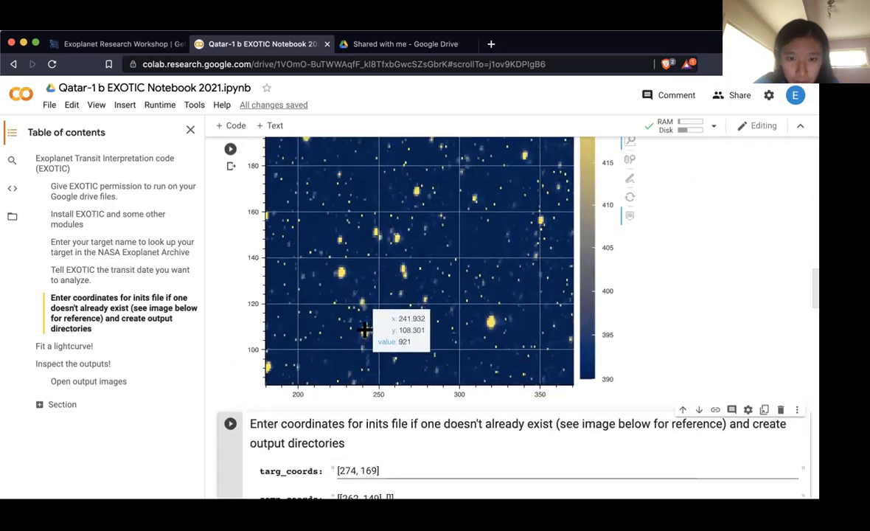
scroll(365, 329, "down", 4)
left_click(389, 325)
type("242, 108")
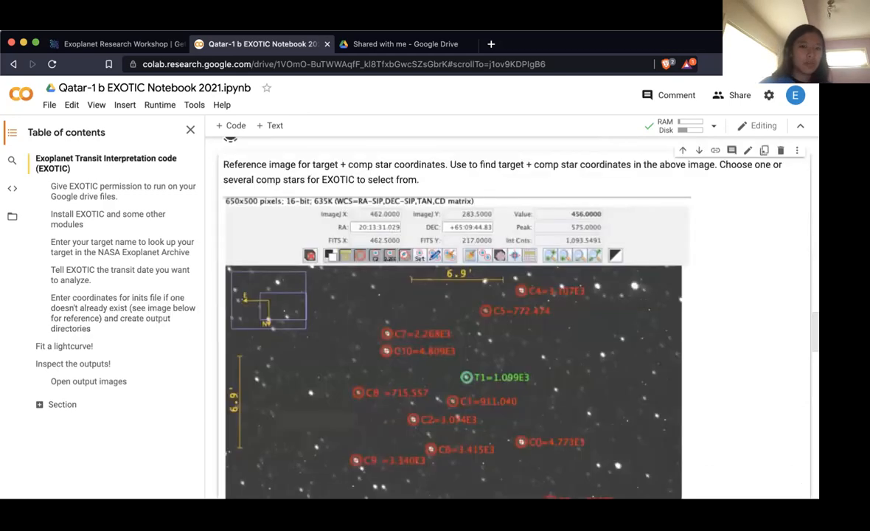
- Review the coordinates cell's inits file output and the "Fit a lightcurve!" instructions
scroll(538, 331, "up", 4)
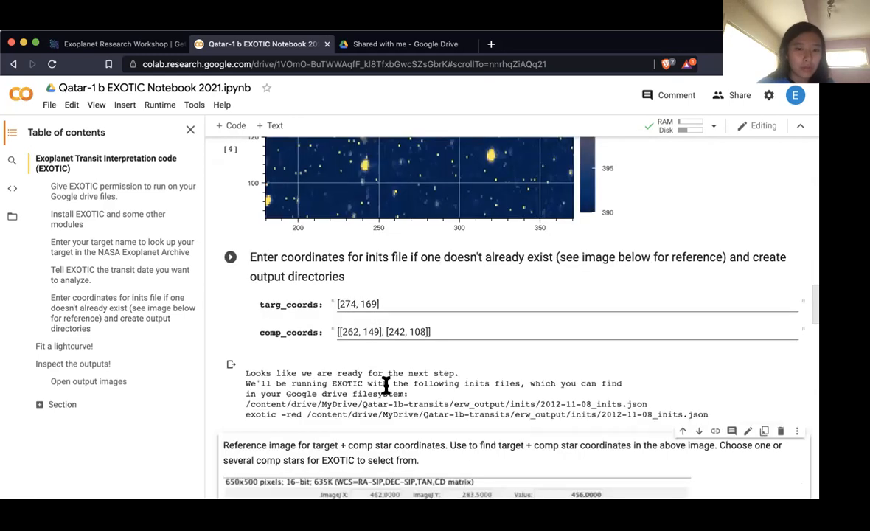
scroll(373, 420, "down", 2)
scroll(372, 420, "down", 6)
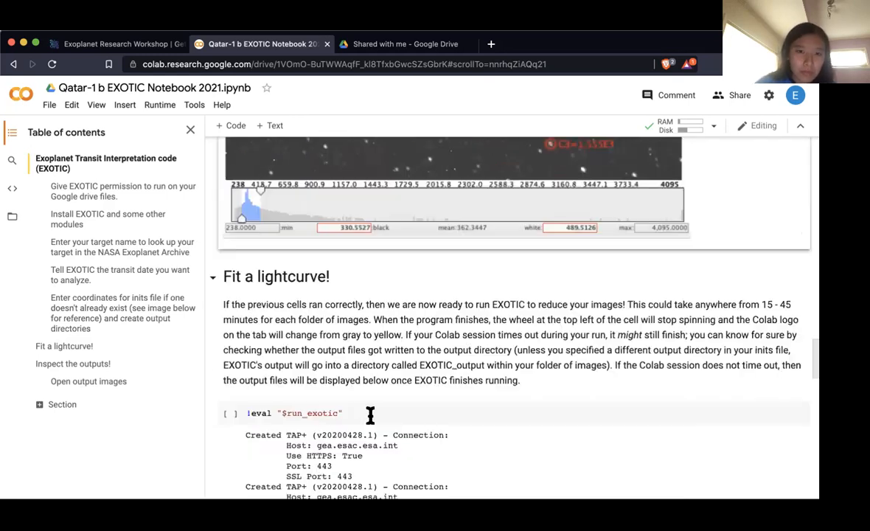
scroll(373, 420, "up", 4)
scroll(372, 428, "up", 4)
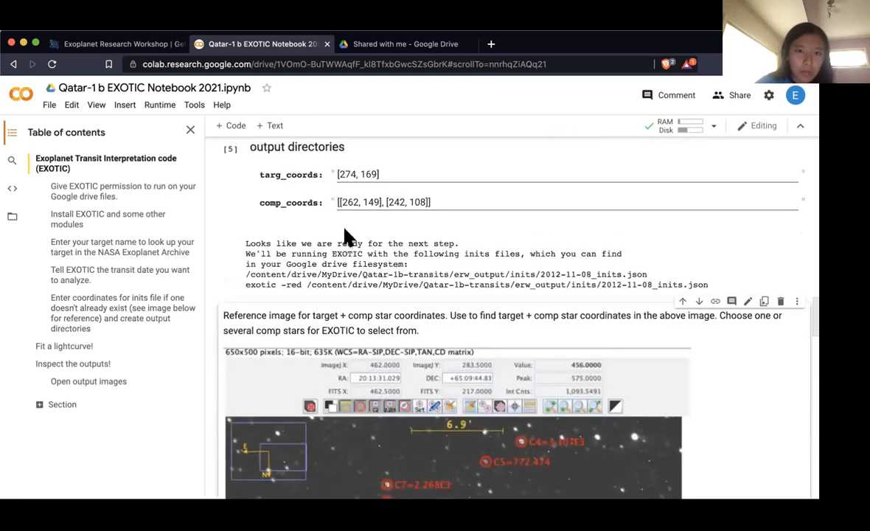
scroll(403, 259, "down", 1)
scroll(404, 259, "down", 8)
scroll(405, 265, "up", 2)
scroll(404, 267, "down", 1)
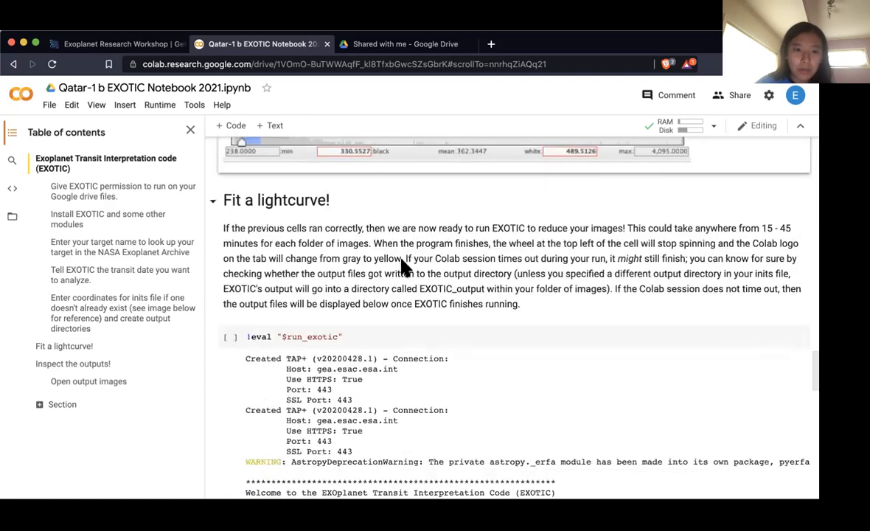
- Run the !eval "$run_exotic" cell and answer y to aligning the images
left_click(231, 337)
scroll(282, 331, "down", 3)
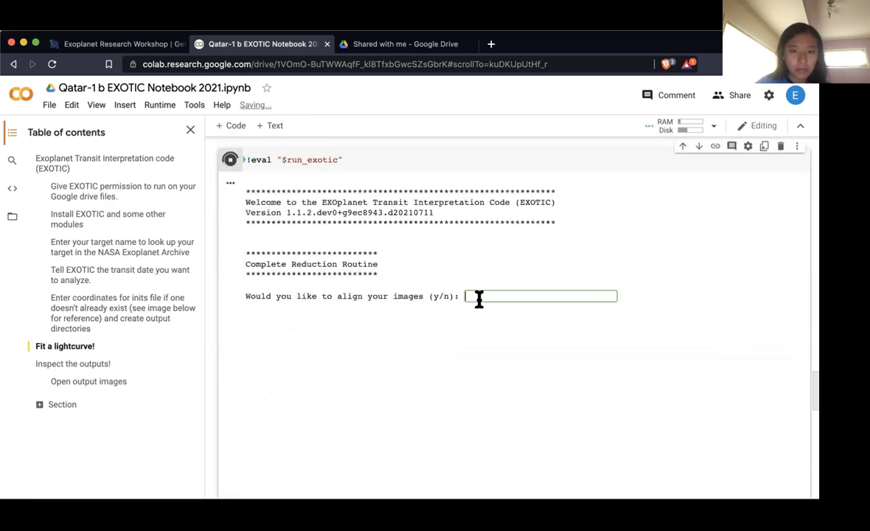
type("y")
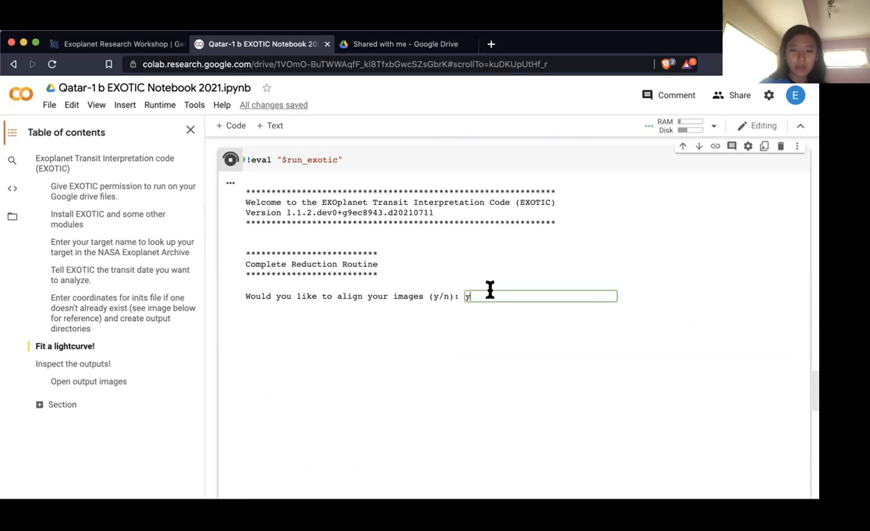
key("Return")
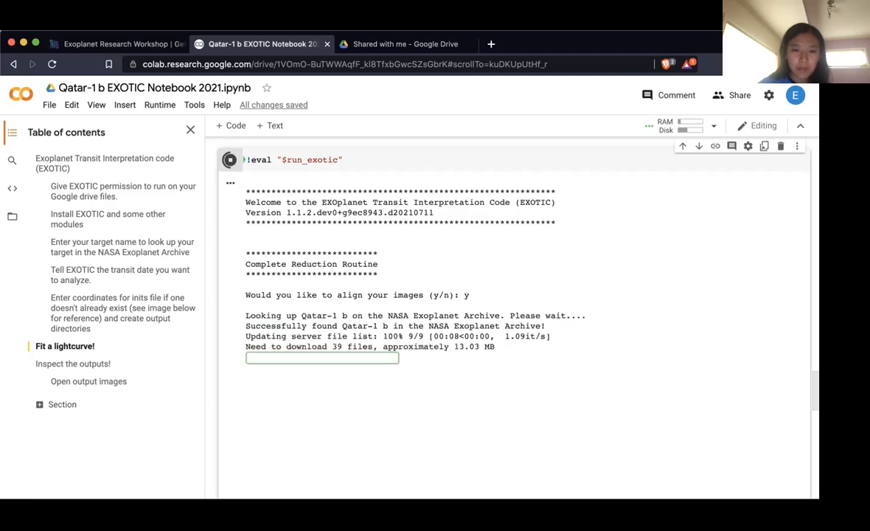
- Check the file download progress in the EXOTIC run output and the expected run time in the "Fit a lightcurve!" notes
scroll(514, 317, "down", 2)
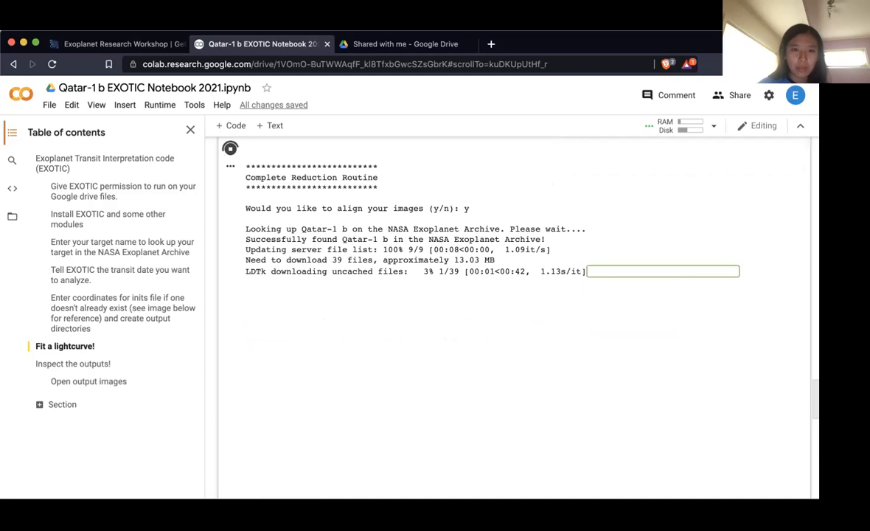
scroll(514, 318, "up", 5)
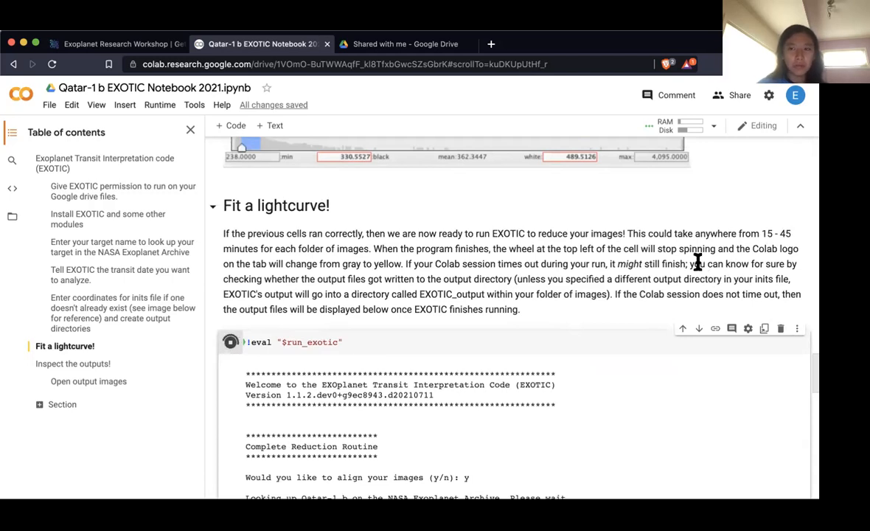
scroll(697, 266, "down", 15)
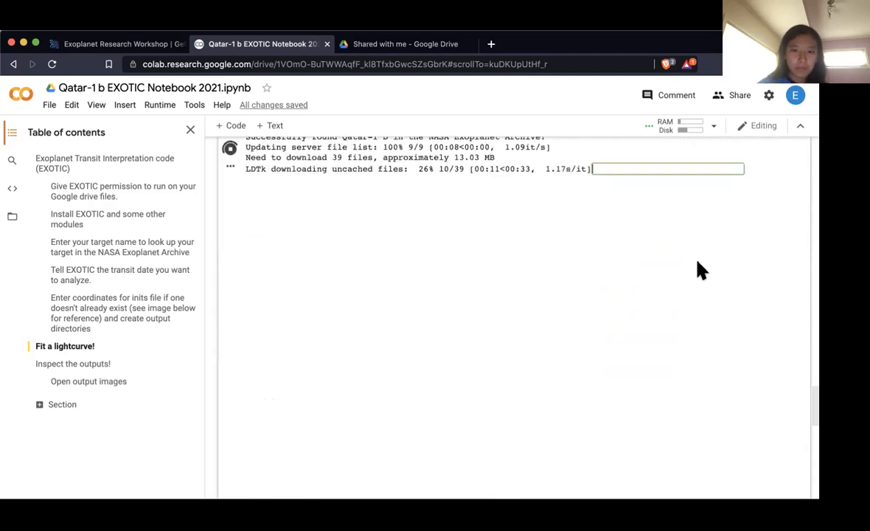
scroll(699, 270, "up", 15)
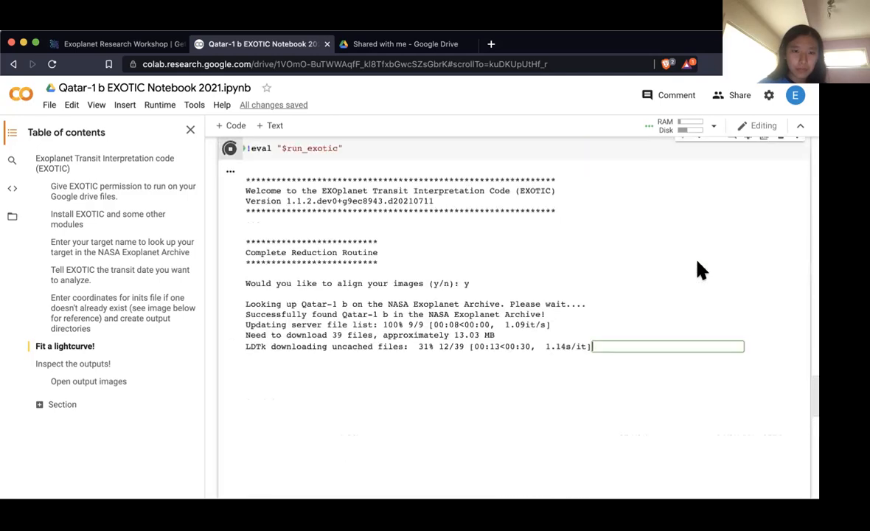
scroll(700, 270, "down", 2)
scroll(699, 270, "down", 2)
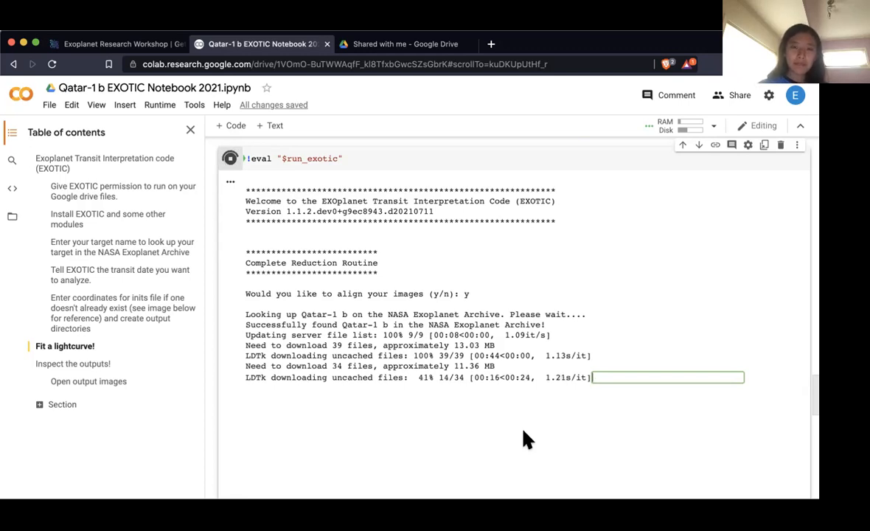
- Look over the "Inspect the outputs!" section and the "Open output images" cell while EXOTIC runs
scroll(527, 440, "down", 4)
scroll(526, 440, "down", 8)
scroll(527, 439, "up", 11)
scroll(527, 440, "up", 1)
scroll(527, 440, "down", 15)
scroll(527, 440, "up", 2)
scroll(526, 439, "up", 18)
scroll(524, 436, "down", 10)
scroll(524, 436, "up", 10)
scroll(524, 435, "down", 2)
scroll(527, 439, "down", 10)
scroll(527, 439, "up", 10)
scroll(527, 439, "down", 2)
scroll(526, 439, "up", 3)
scroll(527, 440, "up", 3)
scroll(527, 440, "down", 12)
scroll(527, 443, "up", 12)
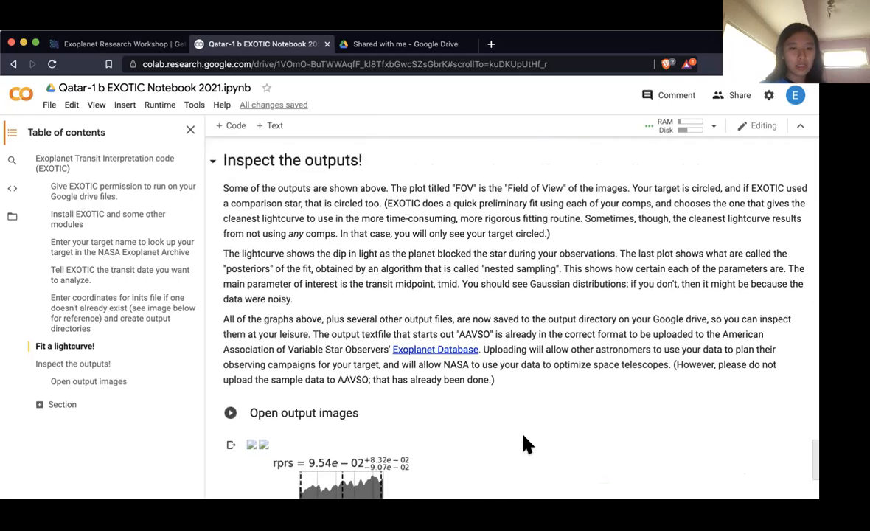
- Monitor the EXOTIC run output through the file downloads to the plate solution stage of the reduction
scroll(527, 444, "down", 15)
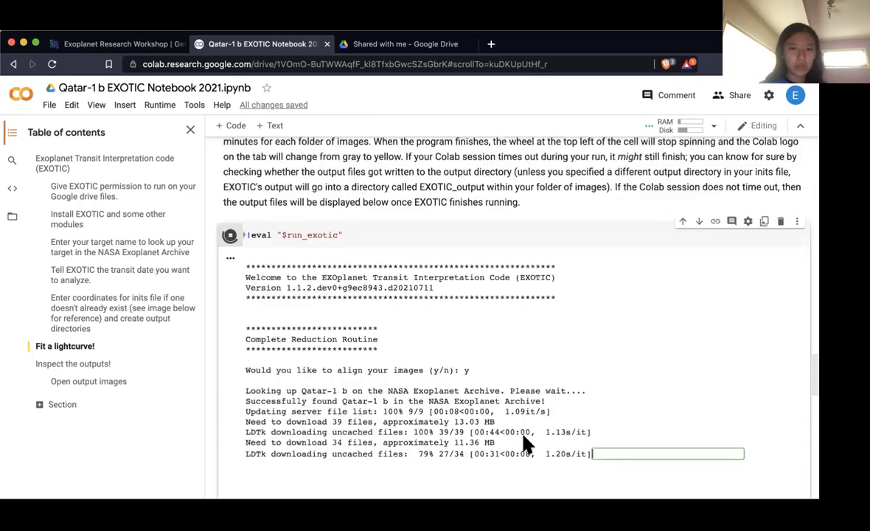
scroll(527, 443, "up", 10)
scroll(527, 444, "down", 15)
scroll(527, 443, "up", 10)
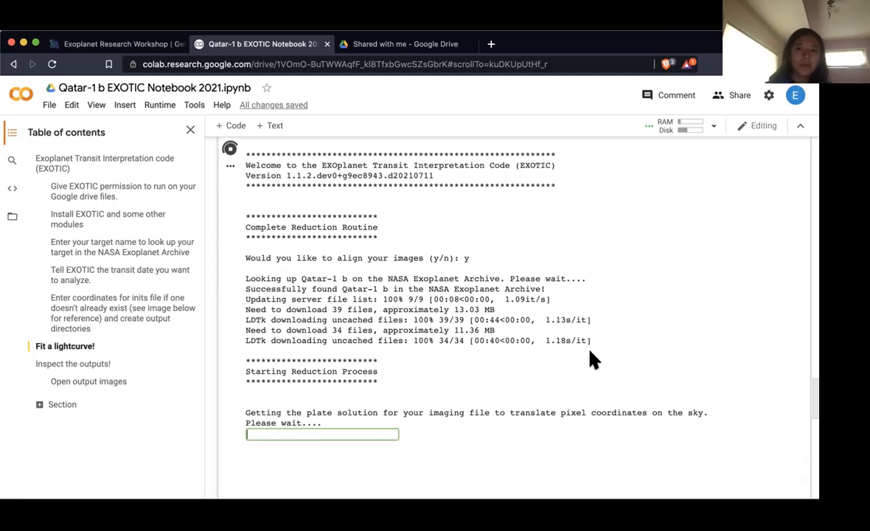
scroll(590, 341, "down", 4)
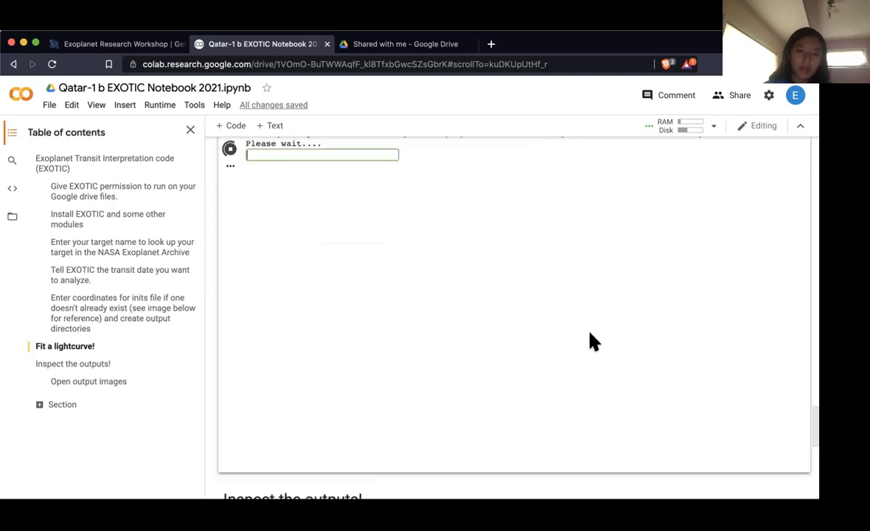
scroll(510, 326, "up", 2)
scroll(423, 215, "up", 4)
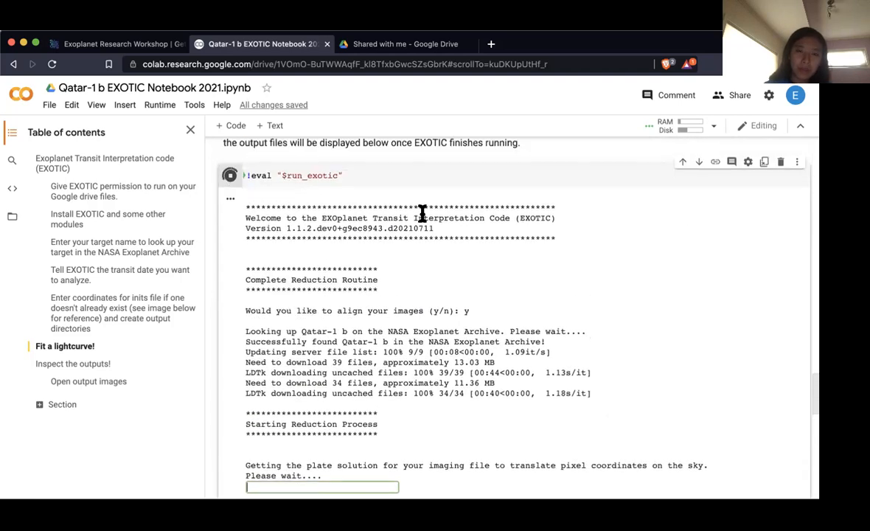
scroll(423, 214, "down", 2)
scroll(423, 214, "down", 3)
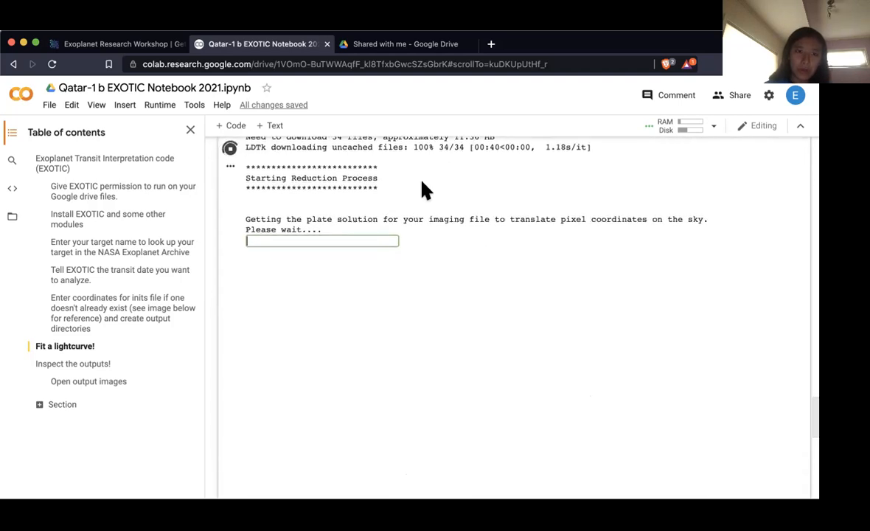
scroll(472, 236, "down", 5)
scroll(472, 236, "up", 8)
scroll(472, 236, "down", 8)
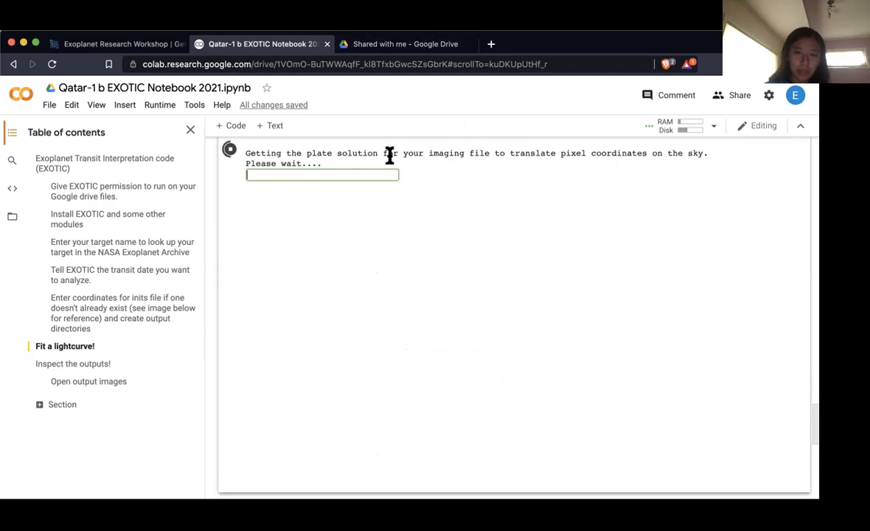
- Monitor the EXOTIC run output through the plate solution, comparison star variability checks and image alignment to the end of the run
scroll(400, 197, "down", 3)
scroll(401, 198, "up", 8)
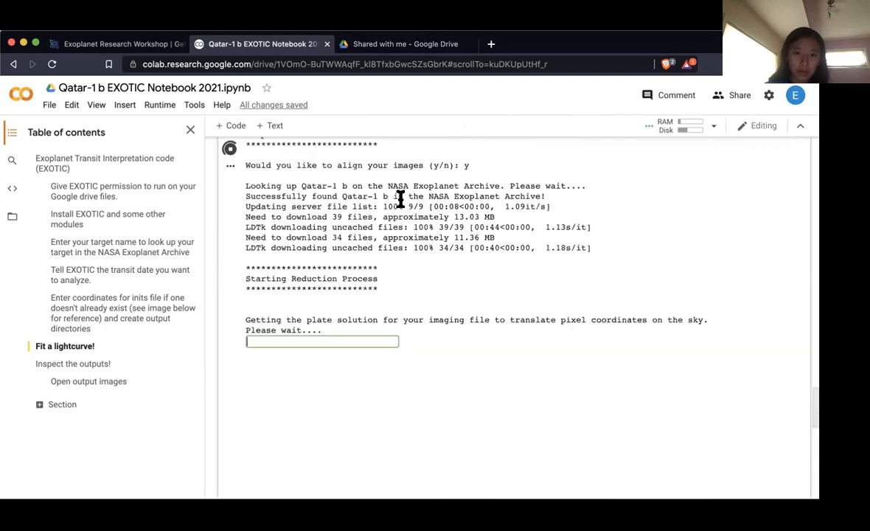
scroll(398, 218, "down", 4)
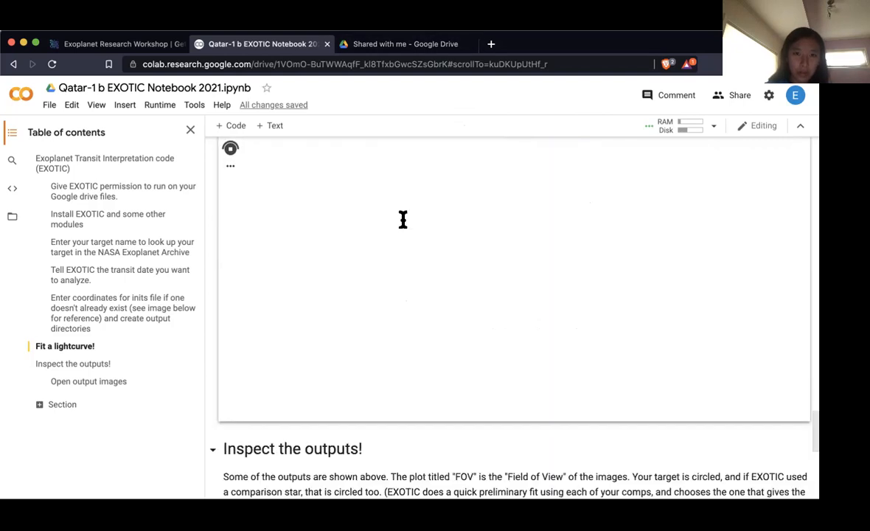
scroll(402, 220, "up", 5)
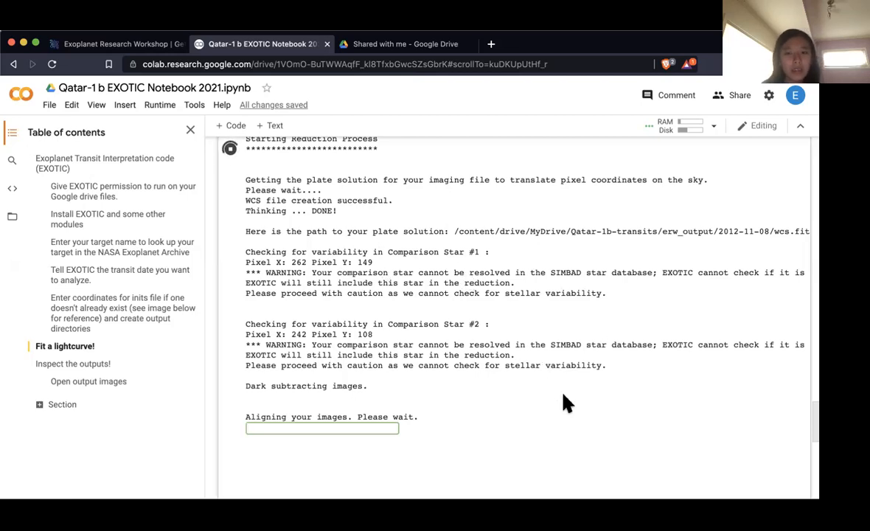
scroll(565, 402, "down", 2)
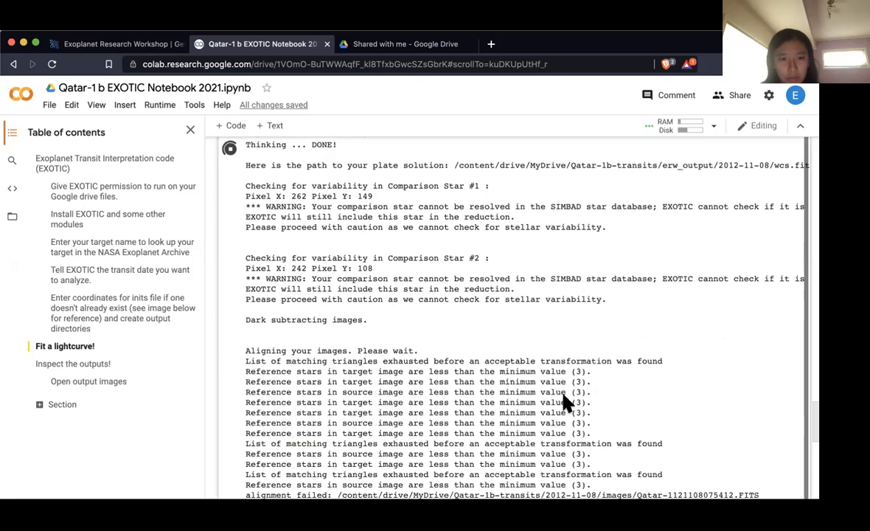
scroll(565, 402, "down", 3)
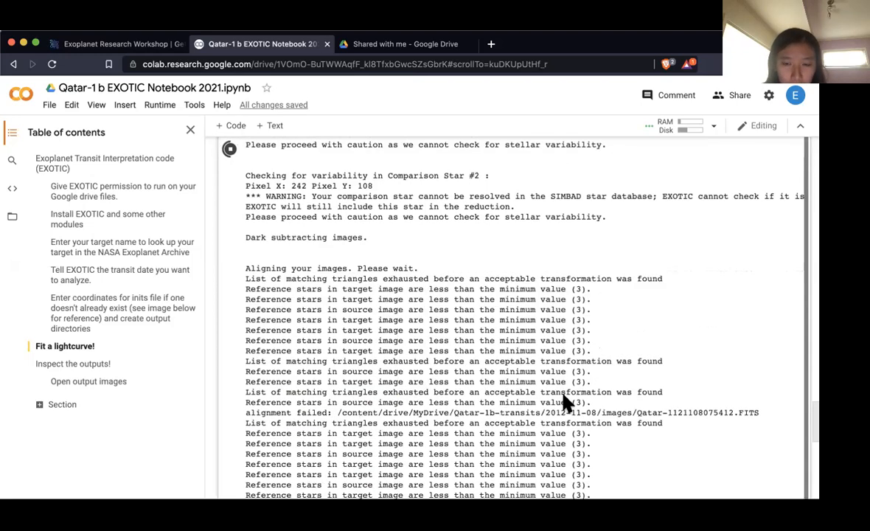
scroll(565, 402, "down", 1)
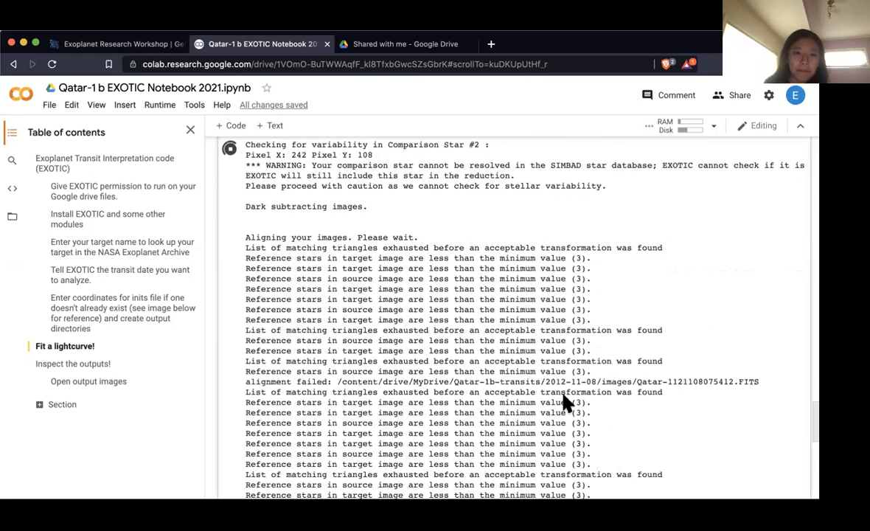
scroll(565, 402, "down", 7)
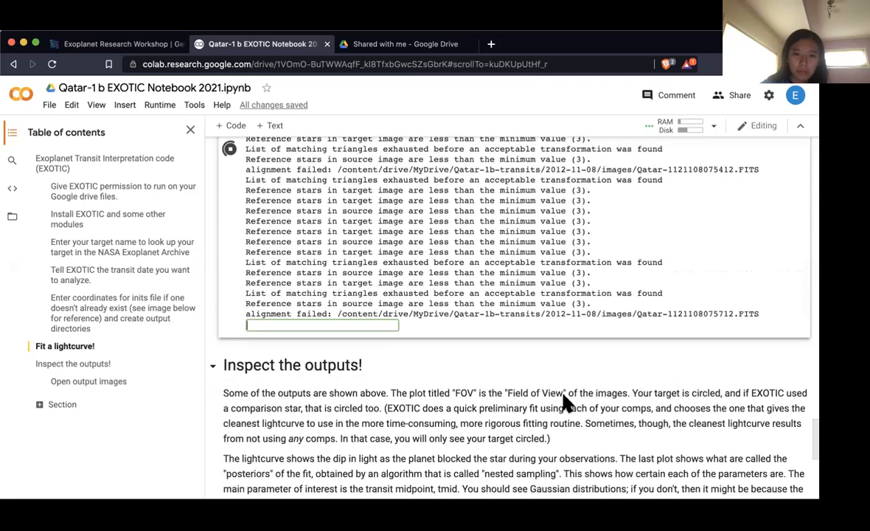
scroll(565, 402, "up", 7)
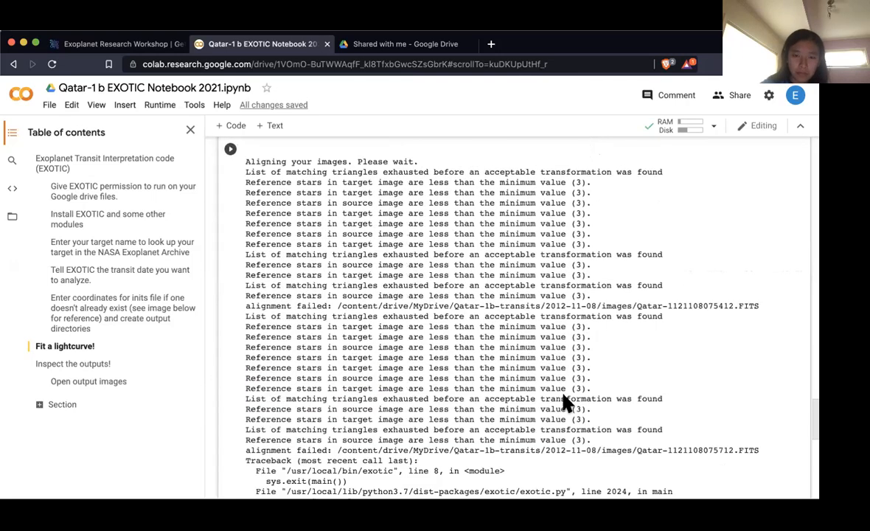
scroll(565, 402, "down", 7)
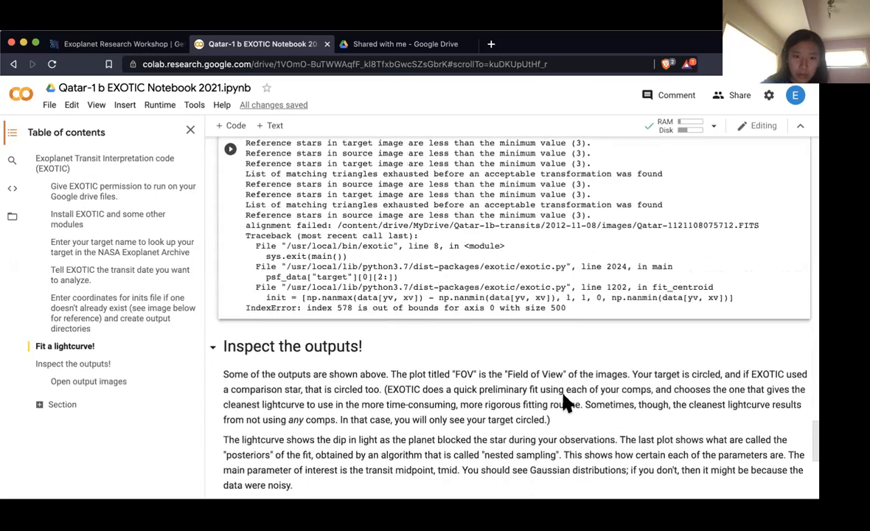
- Recheck the "Fit a lightcurve!" notes, the 2012-11-08 transit date cell and its first-image plot against the run output
scroll(578, 356, "up", 15)
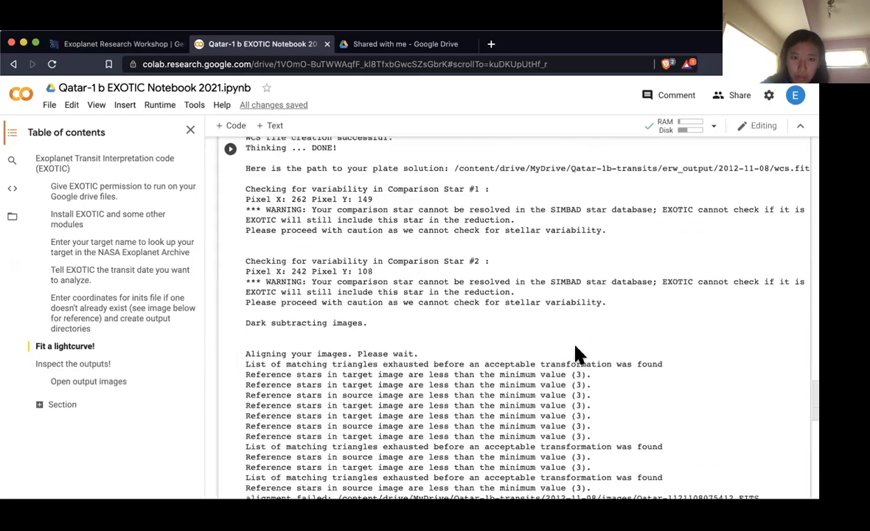
scroll(577, 355, "up", 20)
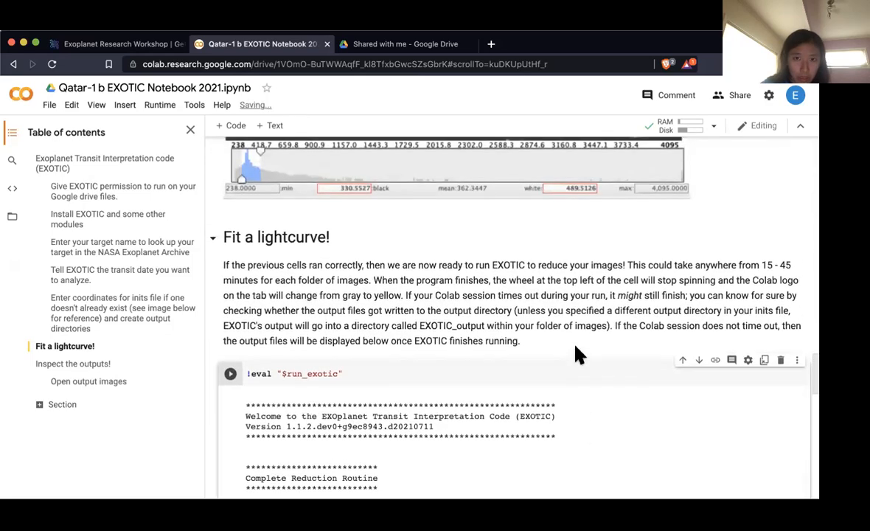
scroll(577, 355, "up", 5)
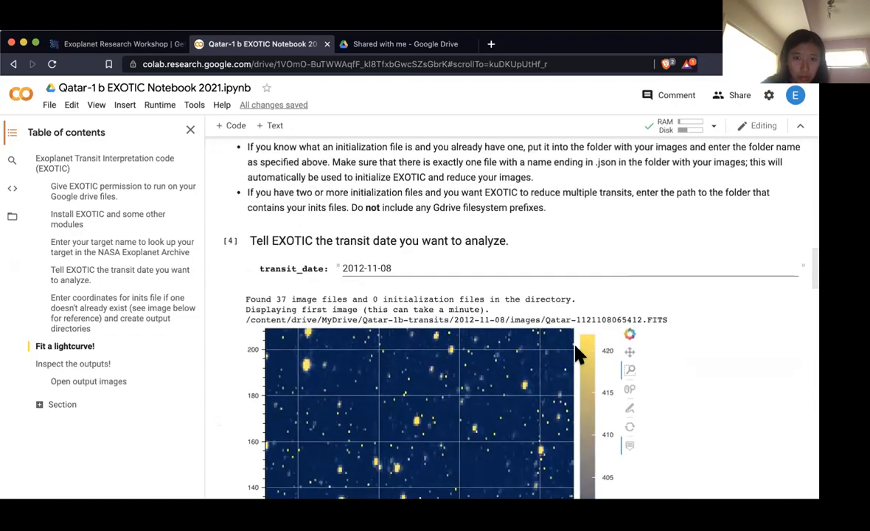
scroll(577, 356, "down", 15)
scroll(578, 355, "up", 10)
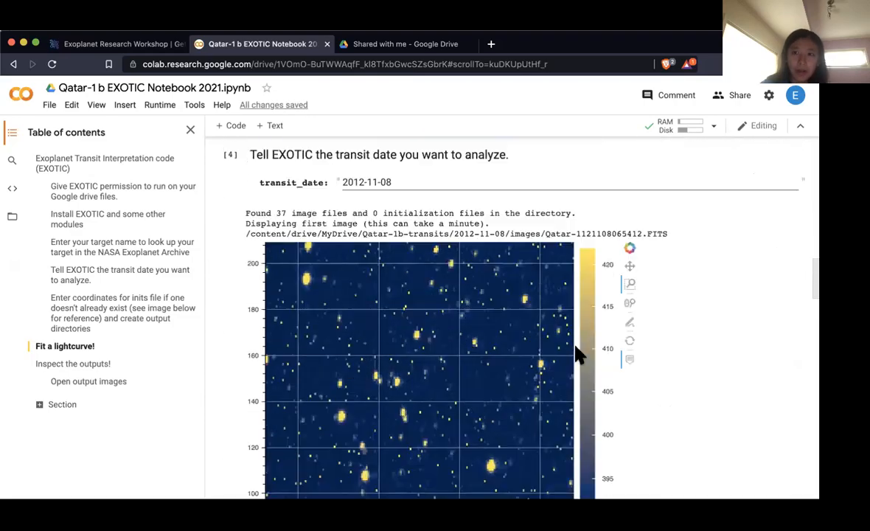
scroll(578, 351, "down", 8)
scroll(578, 348, "up", 3)
scroll(578, 348, "up", 10)
scroll(578, 348, "down", 5)
scroll(577, 348, "up", 1)
scroll(577, 348, "down", 15)
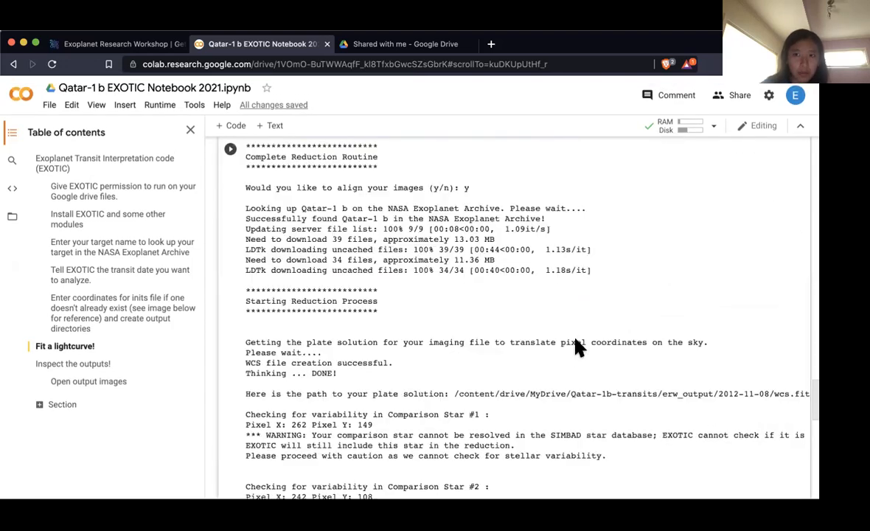
- Examine the EXOTIC output for the cause of the stopped run, from the comparison star checks to the closing traceback
scroll(578, 348, "up", 5)
scroll(578, 347, "down", 10)
scroll(577, 347, "up", 5)
scroll(577, 347, "down", 5)
scroll(577, 347, "up", 5)
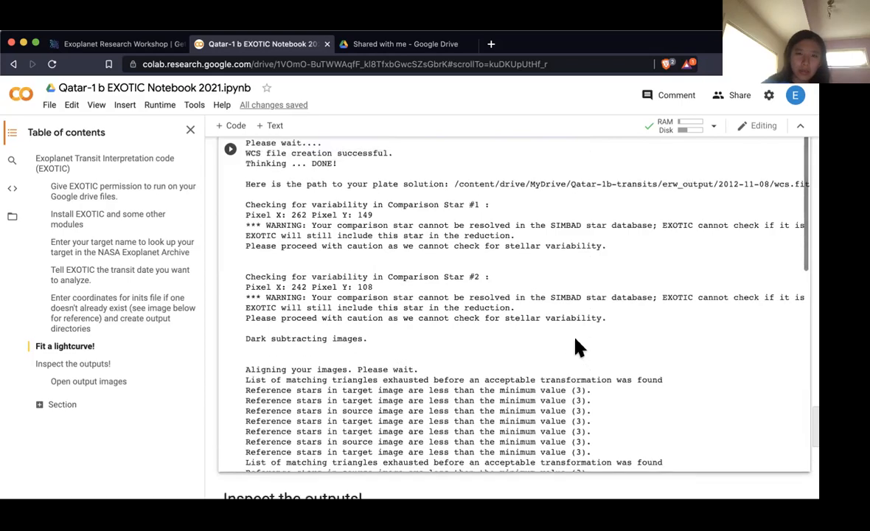
scroll(577, 347, "down", 6)
scroll(578, 348, "up", 8)
scroll(577, 348, "down", 15)
scroll(577, 347, "down", 3)
scroll(577, 347, "up", 8)
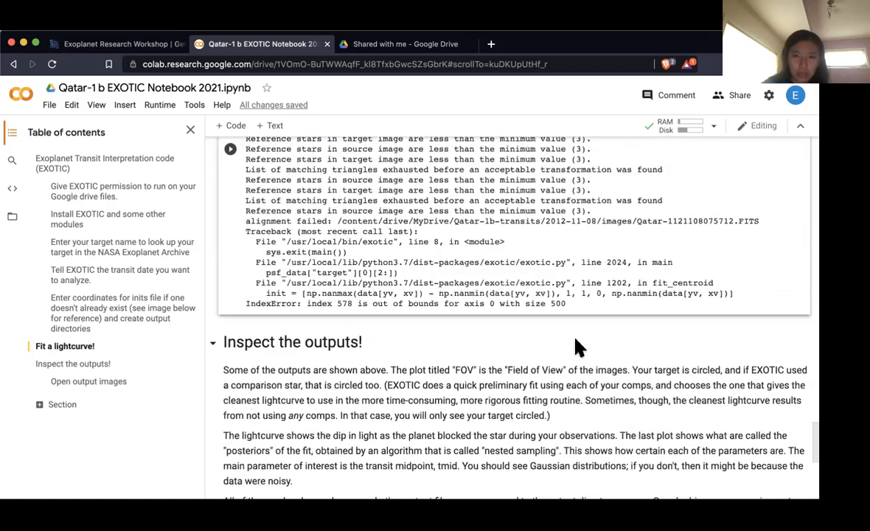
scroll(578, 347, "down", 2)
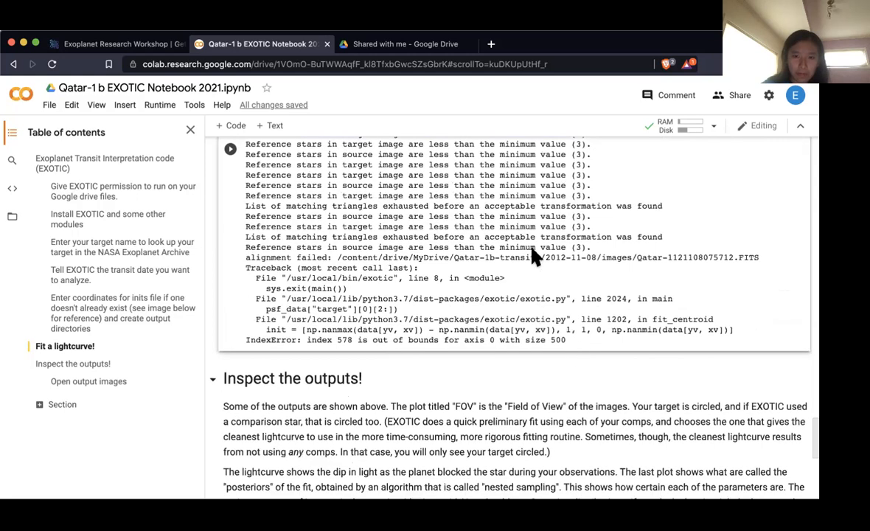
scroll(534, 253, "up", 5)
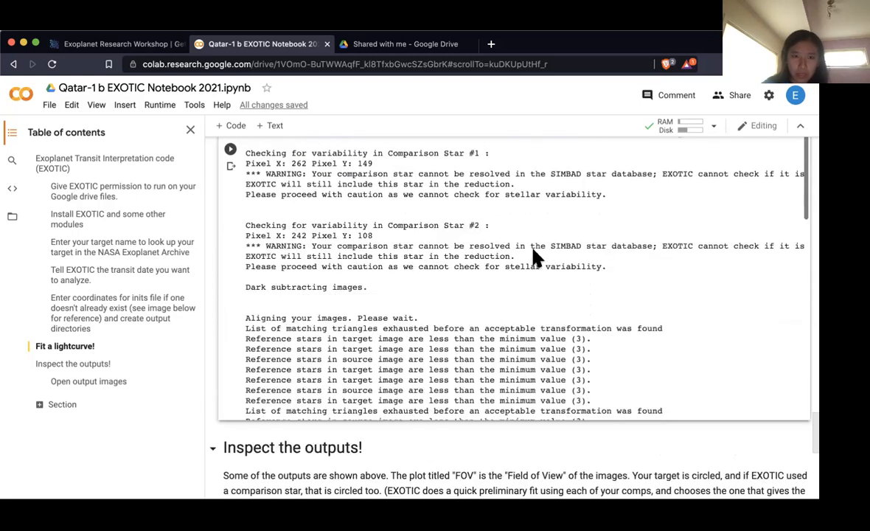
scroll(534, 259, "up", 10)
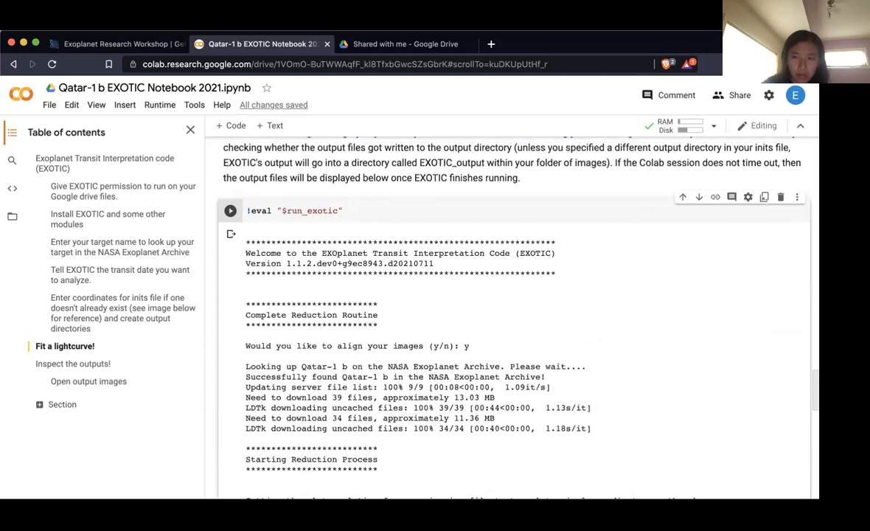
- Select the entire output text of the !eval "$run_exotic" cell, up to the EXOTIC welcome banner, and switch to another app
left_click(797, 197)
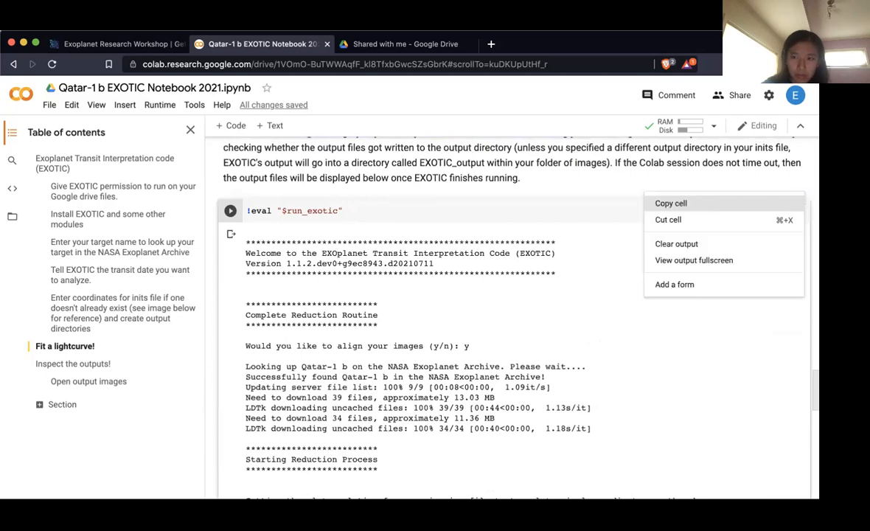
left_click(568, 317)
left_click_drag(245, 241, 246, 212)
scroll(563, 413, "down", 3)
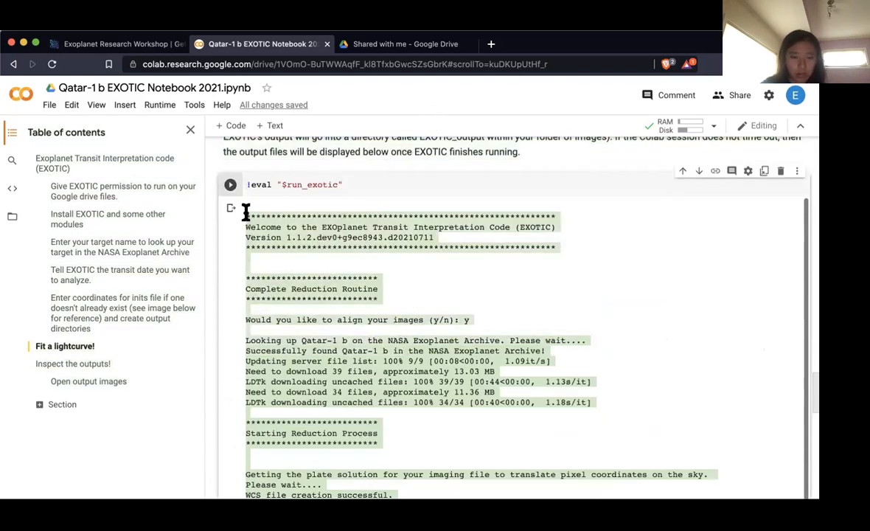
key("super+Tab")
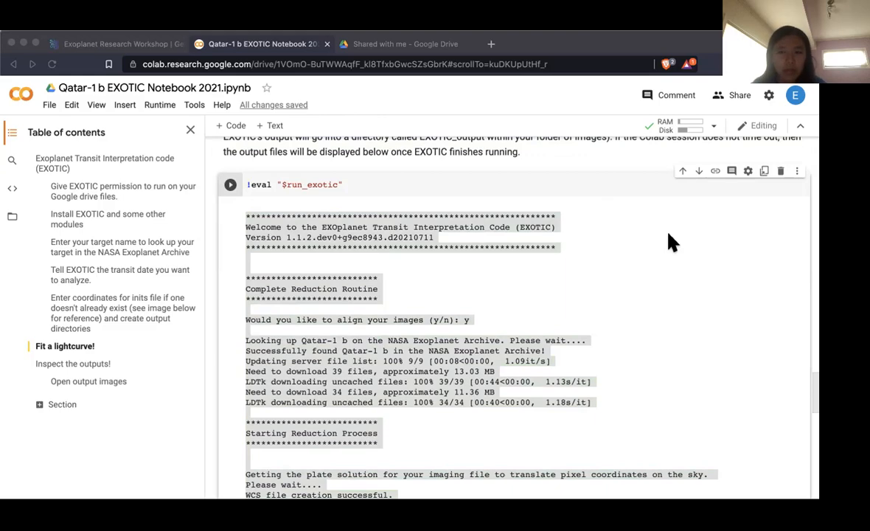
- Return to the notebook and review the image alignment messages and traceback in the selected output
left_click(590, 275)
scroll(594, 281, "down", 5)
scroll(594, 282, "up", 5)
scroll(593, 282, "down", 5)
scroll(594, 282, "down", 10)
scroll(594, 282, "up", 12)
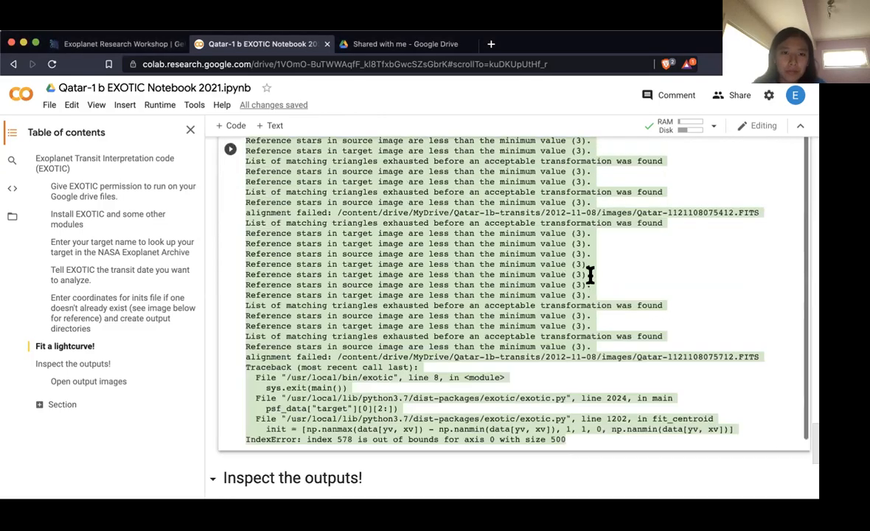
- Set transit_date to 2011-05-24 and run the "Tell EXOTIC the transit date you want to analyze" cell
scroll(593, 282, "up", 15)
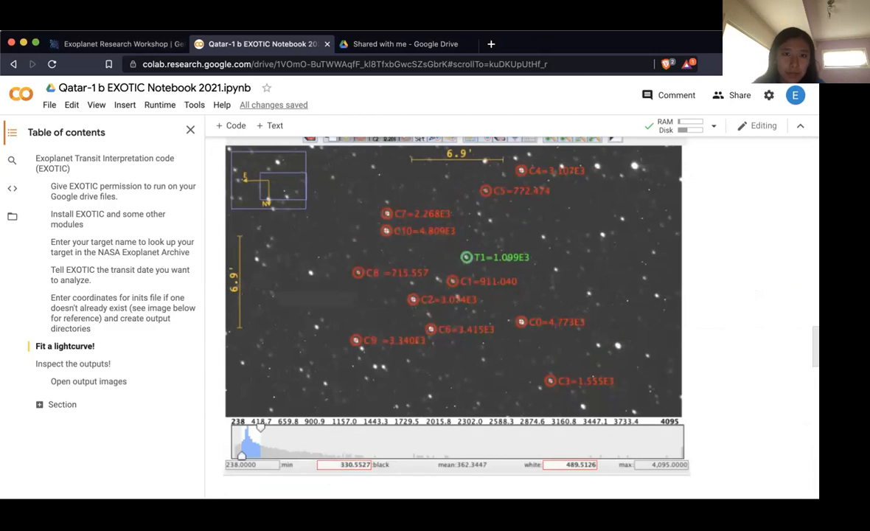
scroll(368, 180, "up", 1)
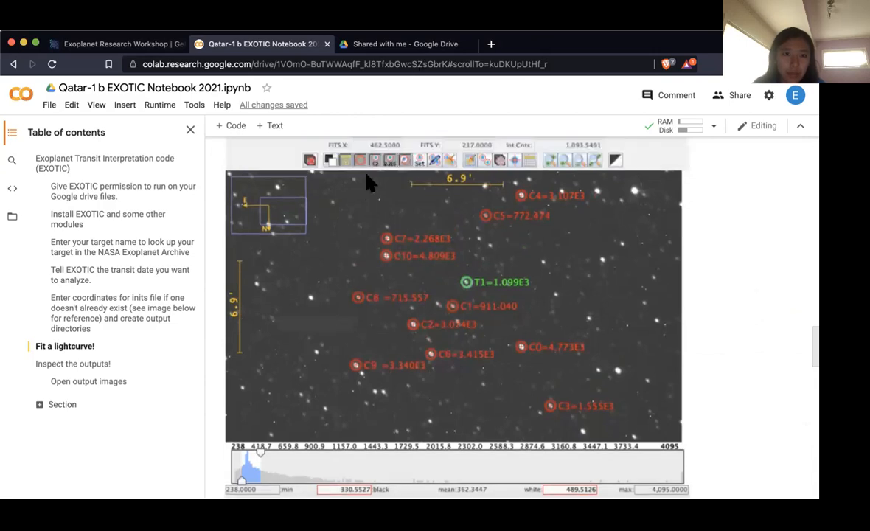
scroll(369, 183, "up", 10)
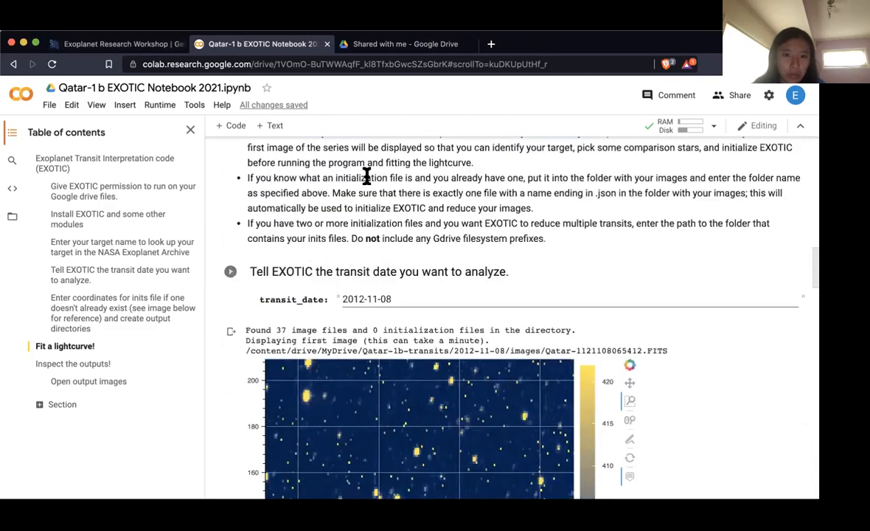
left_click(521, 331)
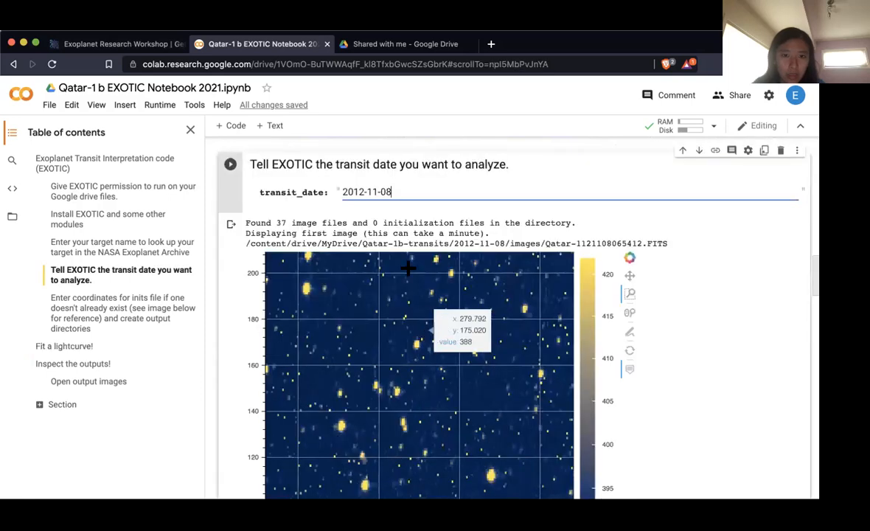
triple_click(359, 191)
type("2011")
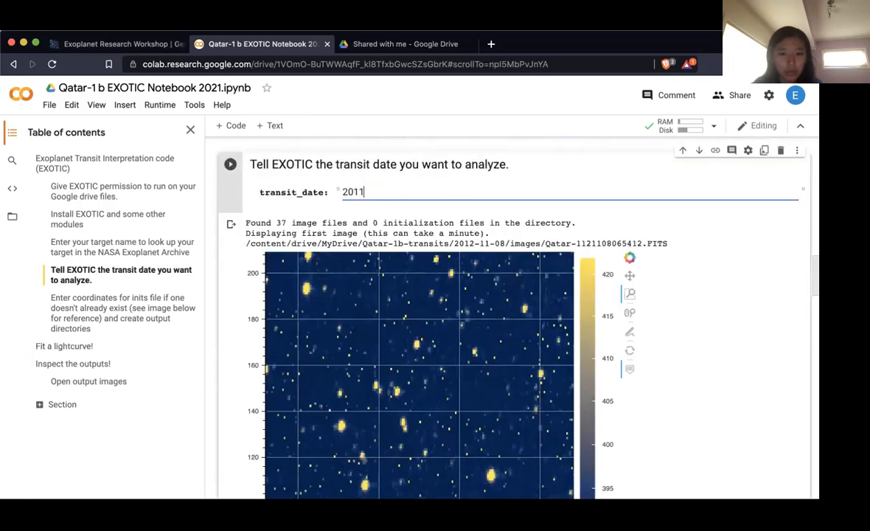
type("-05-24")
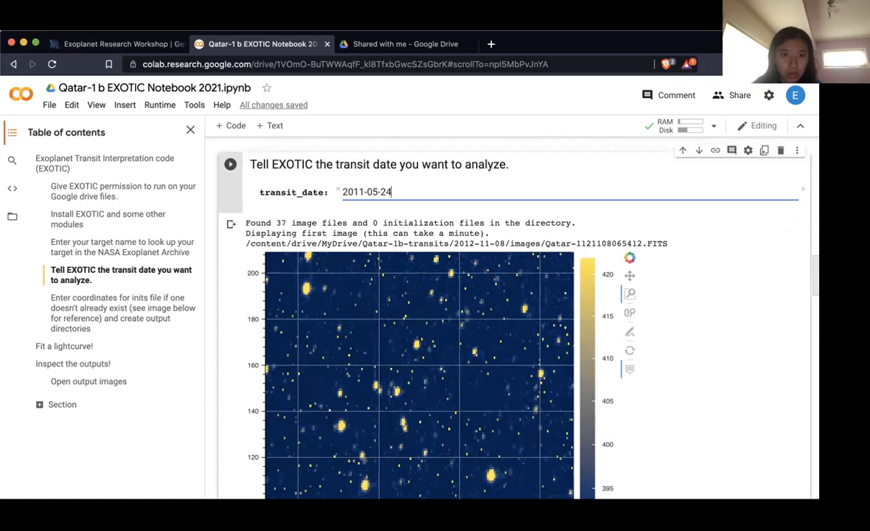
key("shift+Return")
scroll(456, 311, "up", 3)
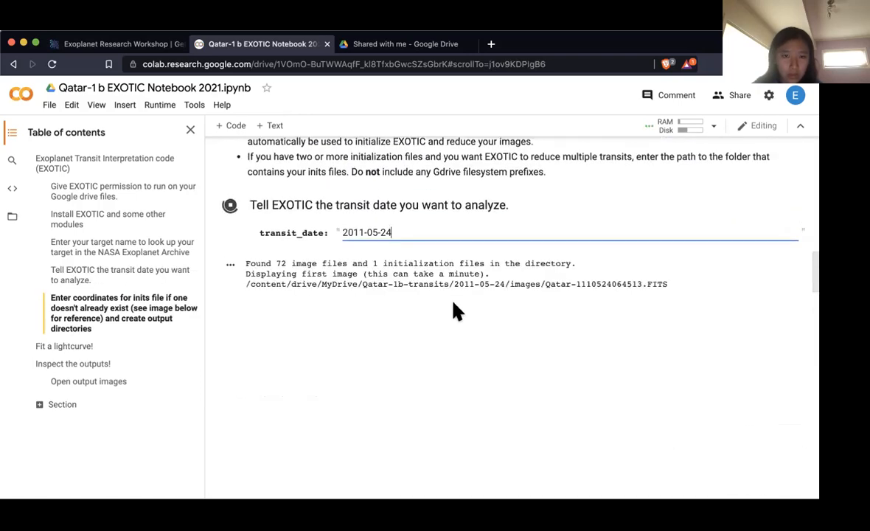
- Inspect the first-image plot for the 2011-05-24 transit and the coordinates cell beneath it
scroll(453, 304, "down", 1)
scroll(453, 304, "down", 1)
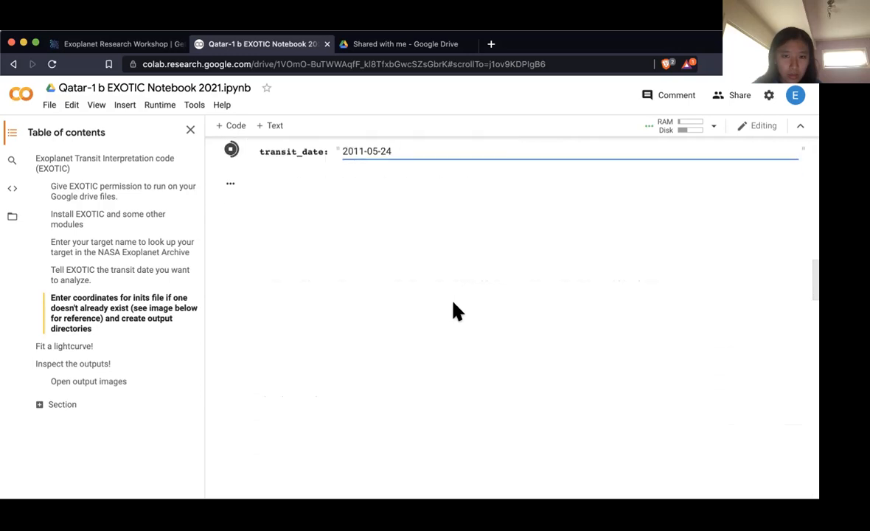
scroll(454, 304, "down", 3)
scroll(453, 310, "up", 5)
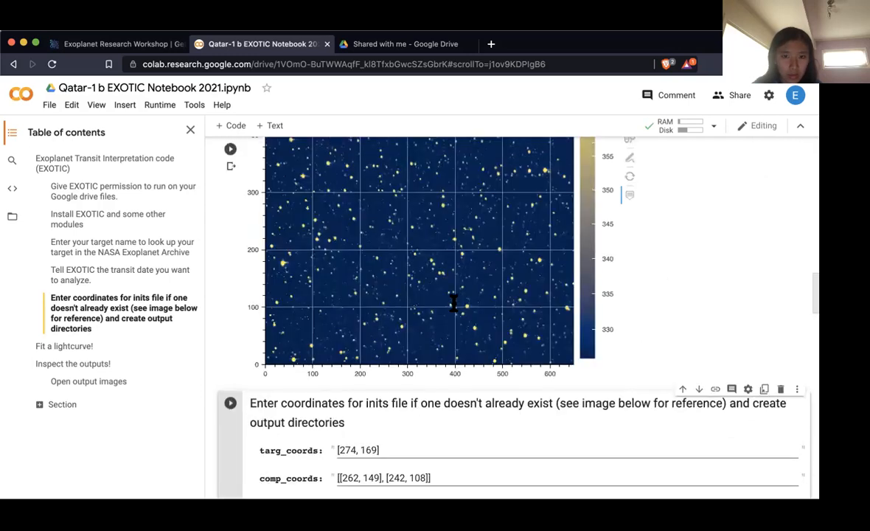
scroll(454, 303, "down", 3)
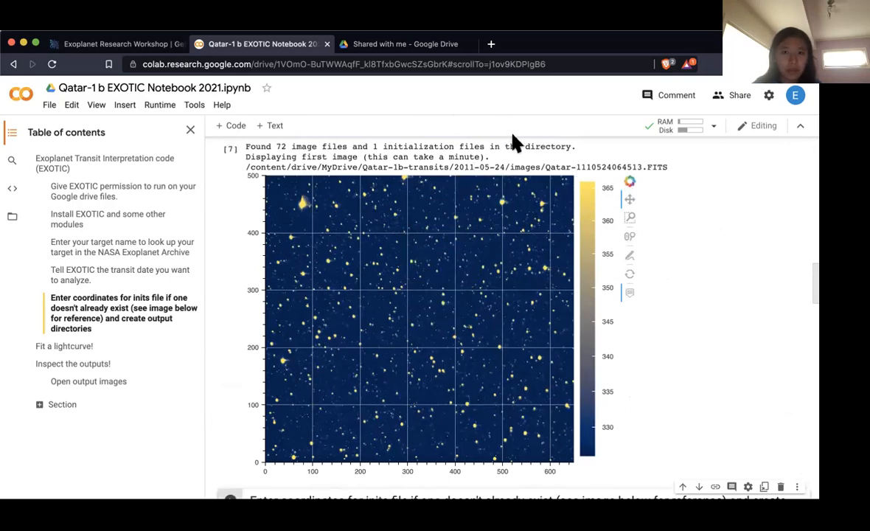
- Review the final planetary parameters of the completed EXOTIC run and the "Inspect the outputs!" notes below them
scroll(586, 237, "down", 3)
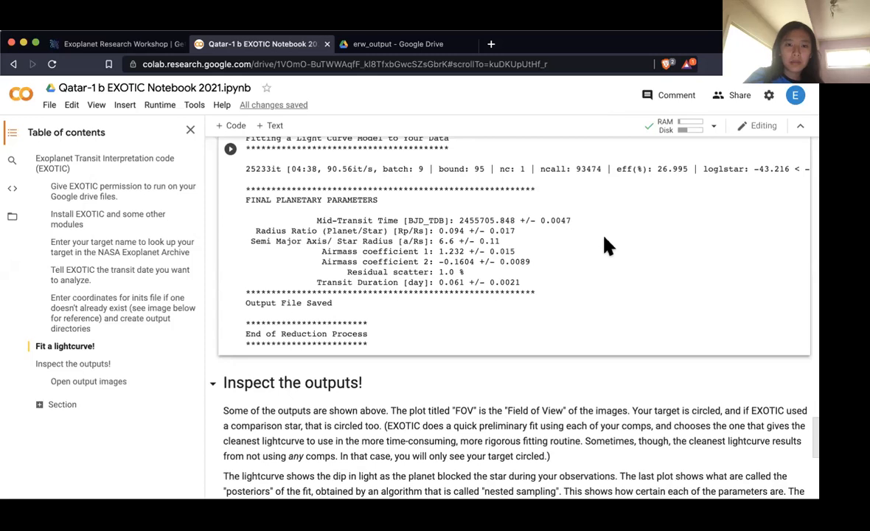
scroll(605, 250, "down", 3)
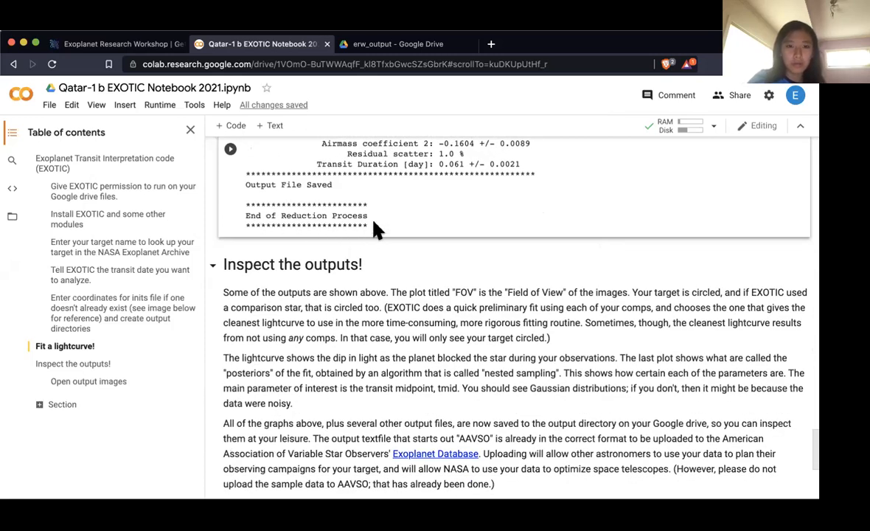
- Review the reduction log for the 2011-05-24 transit, from the plate solution and comparison star checks to the light curve fit
scroll(374, 224, "up", 3)
scroll(342, 196, "down", 3)
scroll(346, 302, "up", 3)
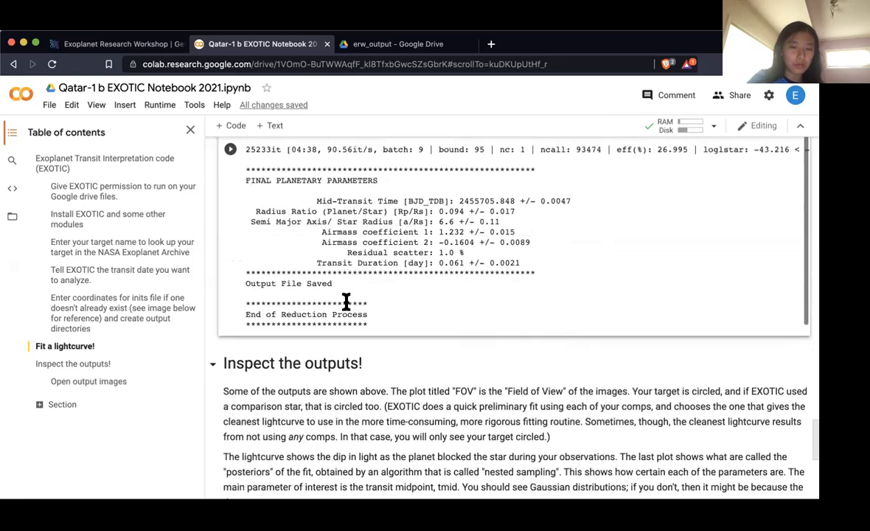
scroll(346, 301, "up", 5)
scroll(348, 433, "up", 10)
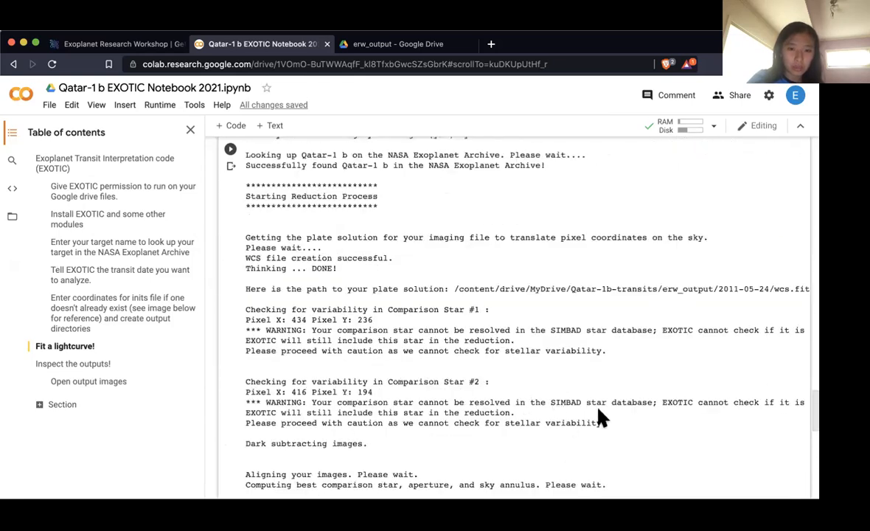
left_click_drag(640, 426, 661, 289)
scroll(661, 290, "down", 15)
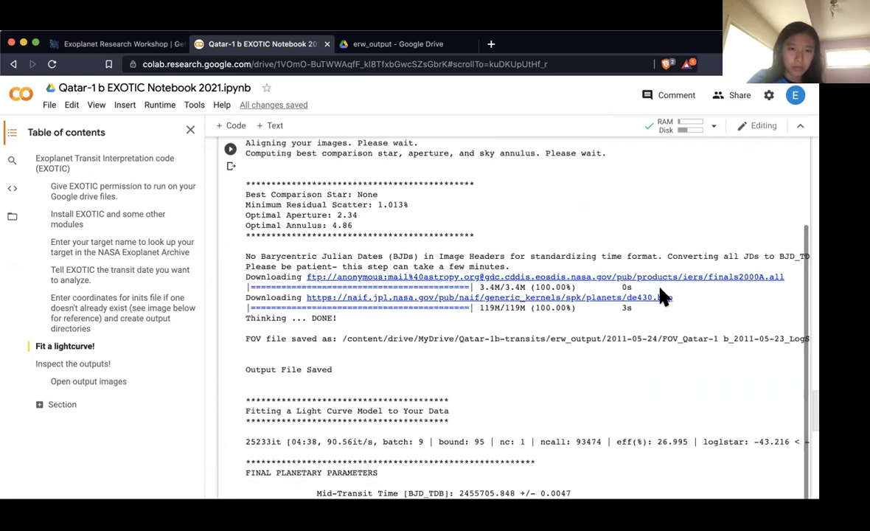
- Run the "Open output images" cell to load the plots for the 2011-05-24 transit
scroll(662, 296, "down", 5)
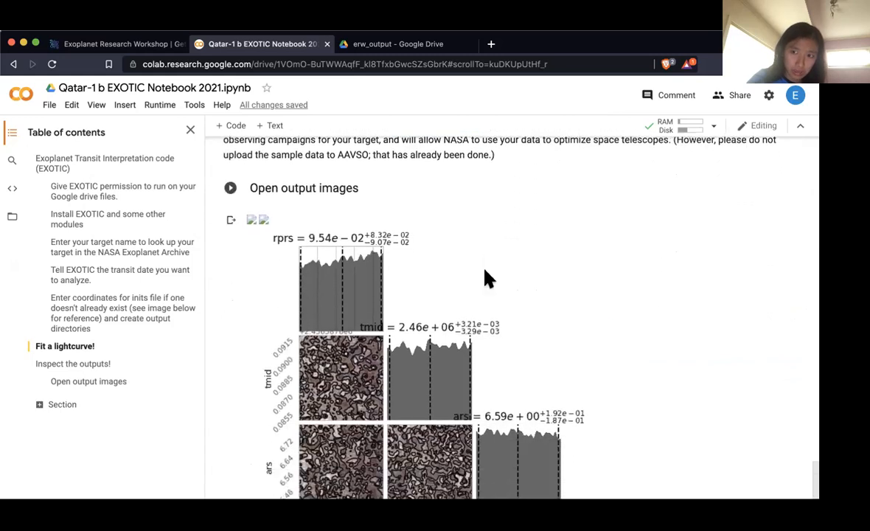
left_click(231, 192)
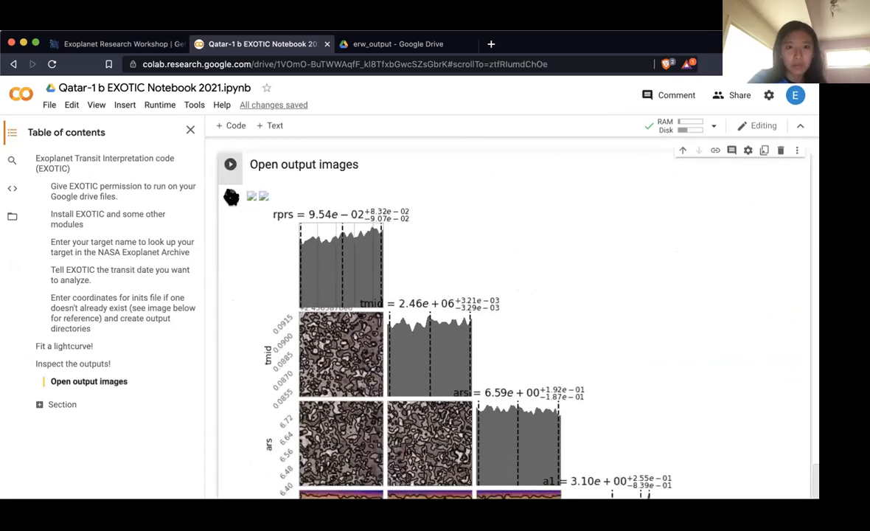
left_click(231, 167)
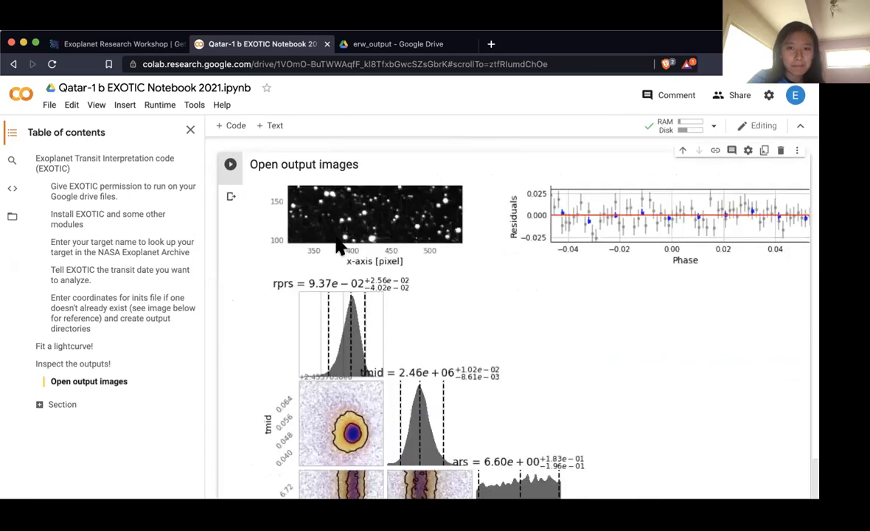
- Examine the Qatar-1 b field-of-view image, lightcurve, residuals and posterior plots, along with the explanatory notes on the outputs
scroll(354, 291, "up", 1)
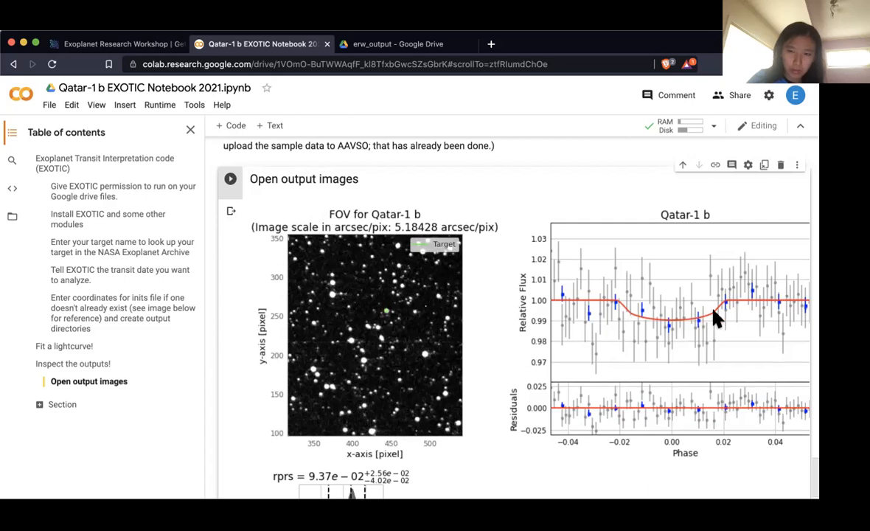
scroll(713, 323, "down", 3)
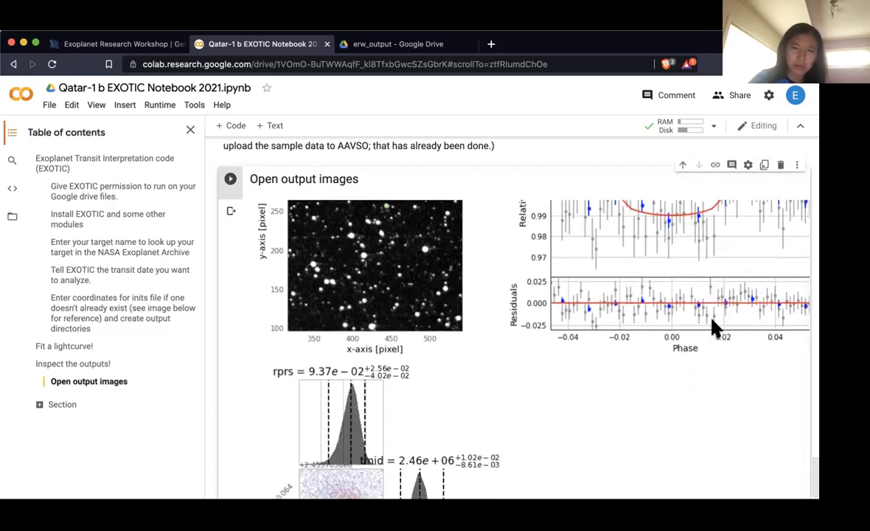
scroll(717, 347, "down", 2)
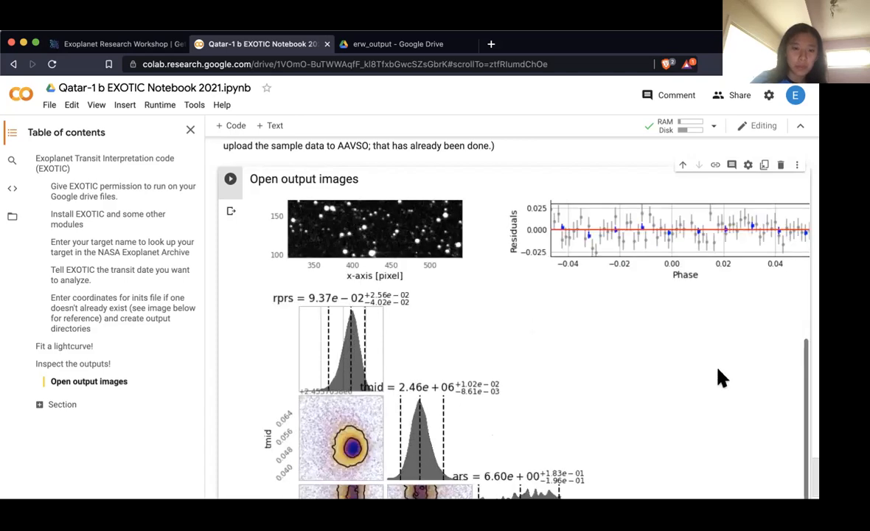
scroll(599, 321, "down", 3)
scroll(468, 249, "down", 3)
scroll(429, 222, "up", 2)
scroll(743, 366, "down", 3)
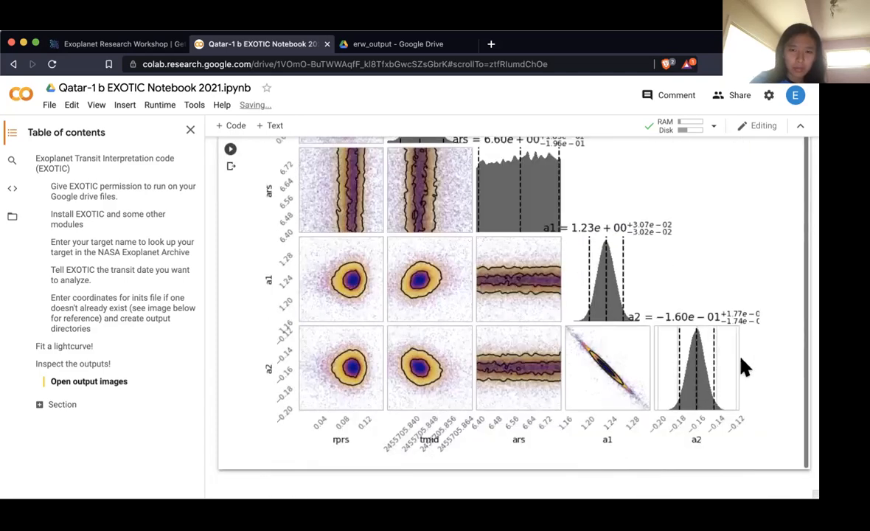
scroll(735, 387, "up", 5)
scroll(735, 387, "down", 5)
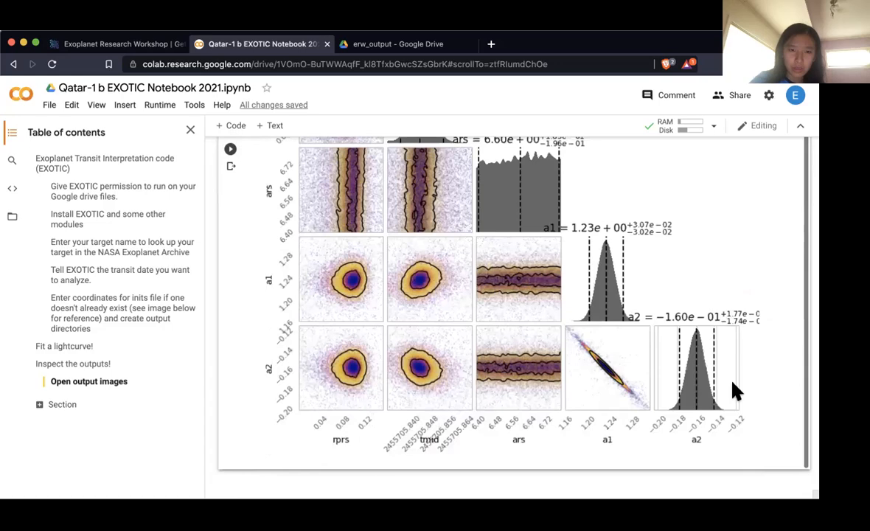
scroll(735, 390, "up", 10)
scroll(735, 393, "up", 4)
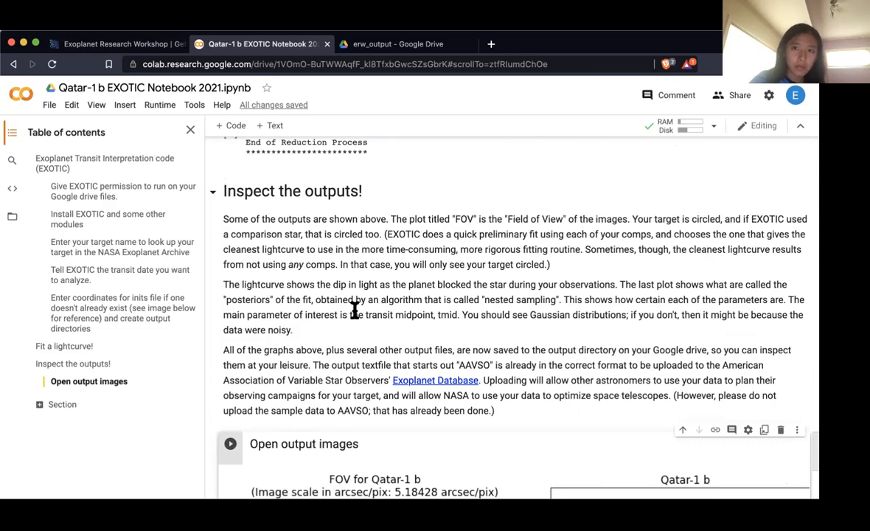
scroll(354, 311, "down", 10)
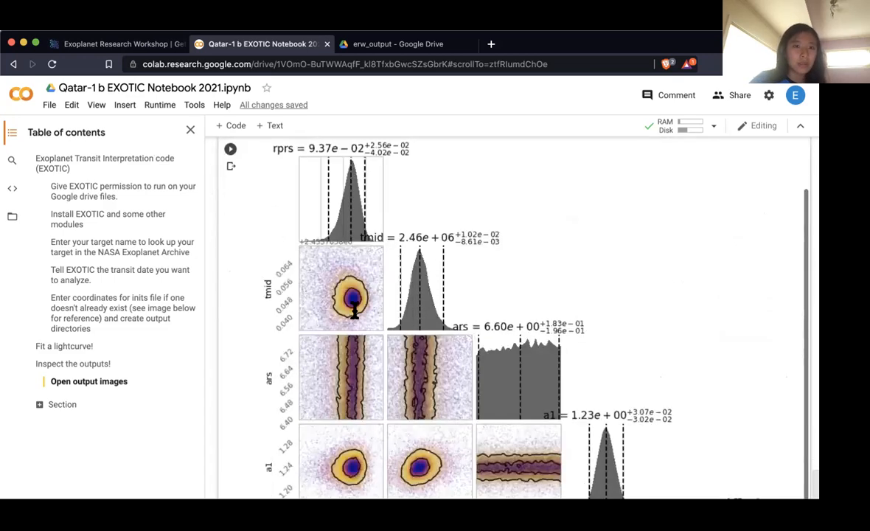
- Return to the Exoplanet Research Workshop getting-started page and open the linked transit submission form notebook
left_click(118, 44)
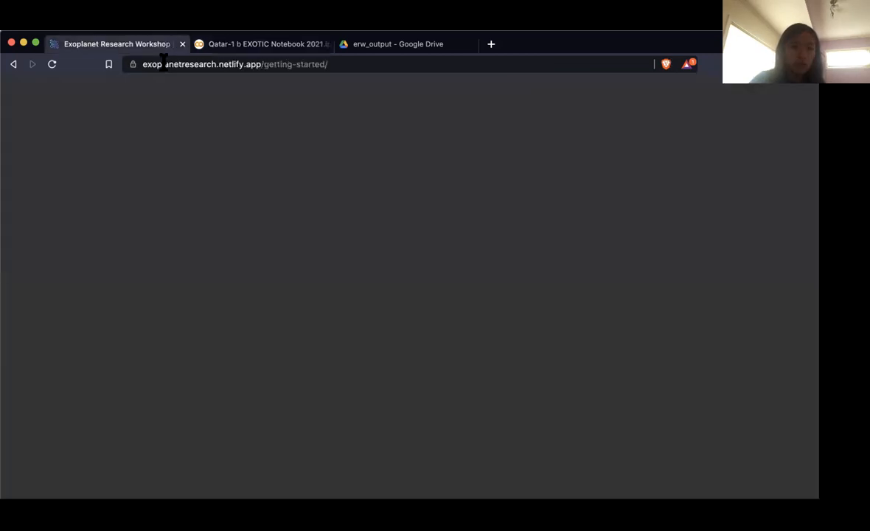
scroll(254, 159, "up", 1)
scroll(257, 171, "down", 1)
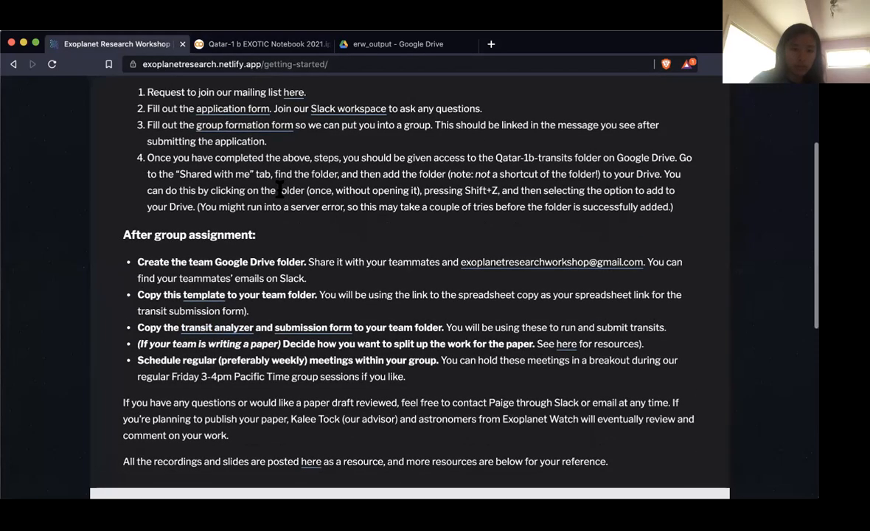
left_click(329, 328)
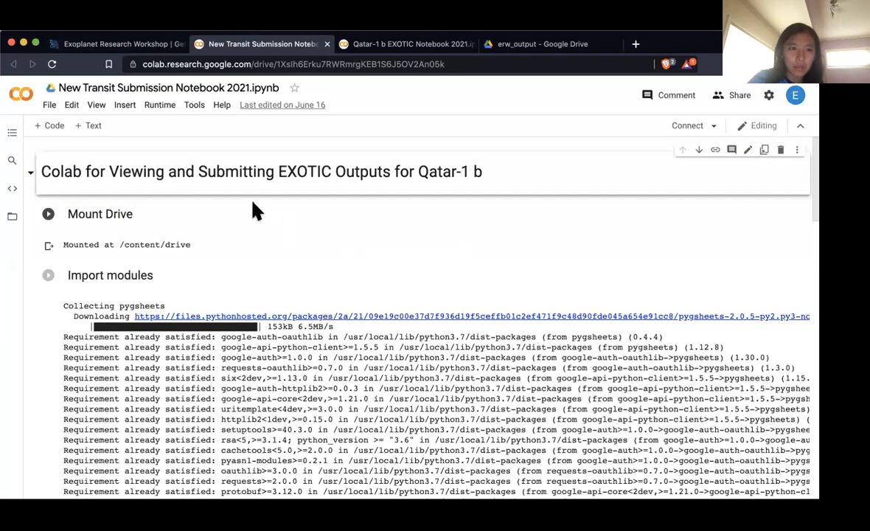
- Run the "Mount Drive" cell, sign in to Google Drive with the workshop account and copy the authorization code
left_click(187, 225)
left_click(48, 215)
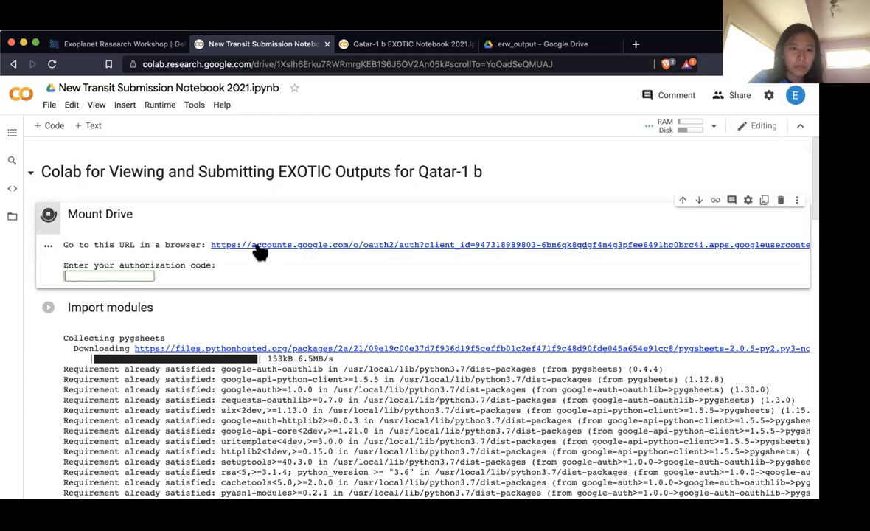
left_click(258, 247)
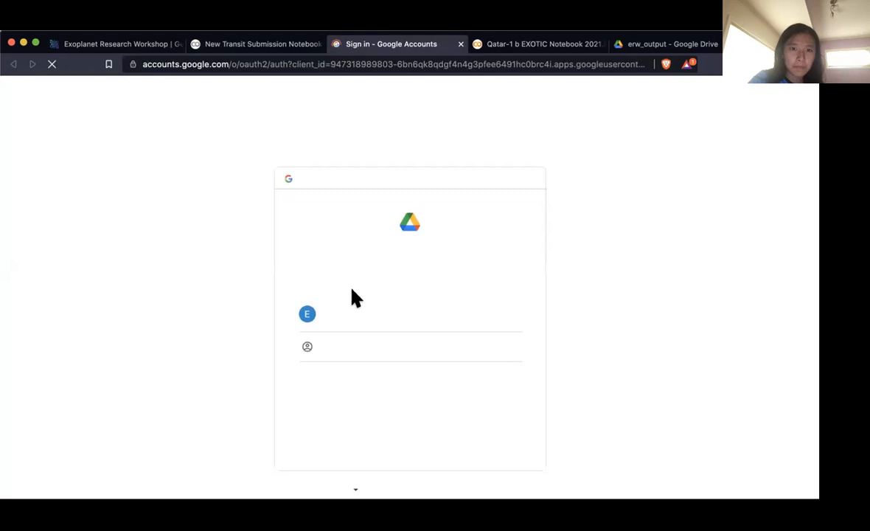
left_click(414, 310)
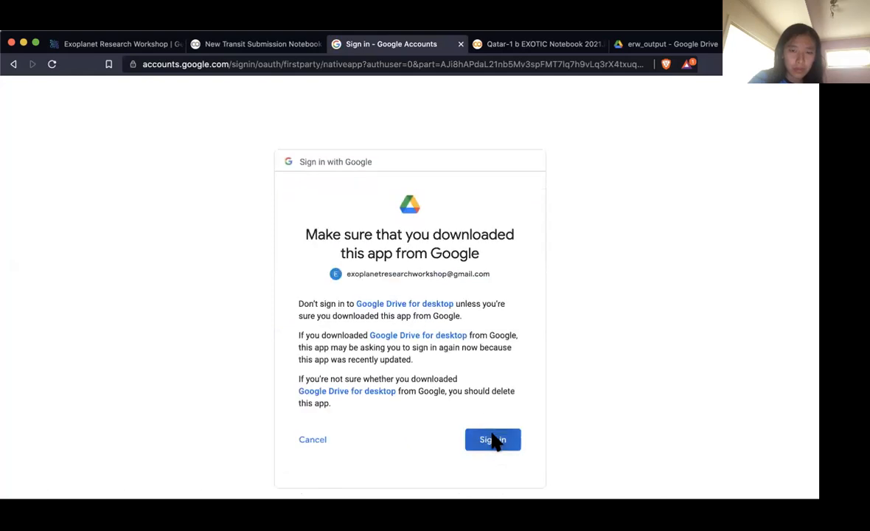
left_click(493, 440)
left_click(521, 282)
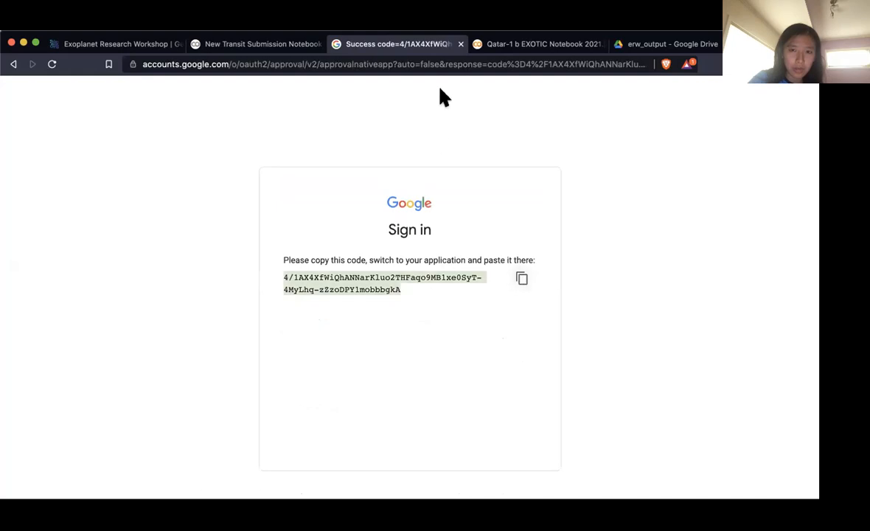
- Close the sign-in page and submit the copied authorization code in the "Mount Drive" cell
left_click(461, 44)
left_click(136, 274)
key("cmd+v")
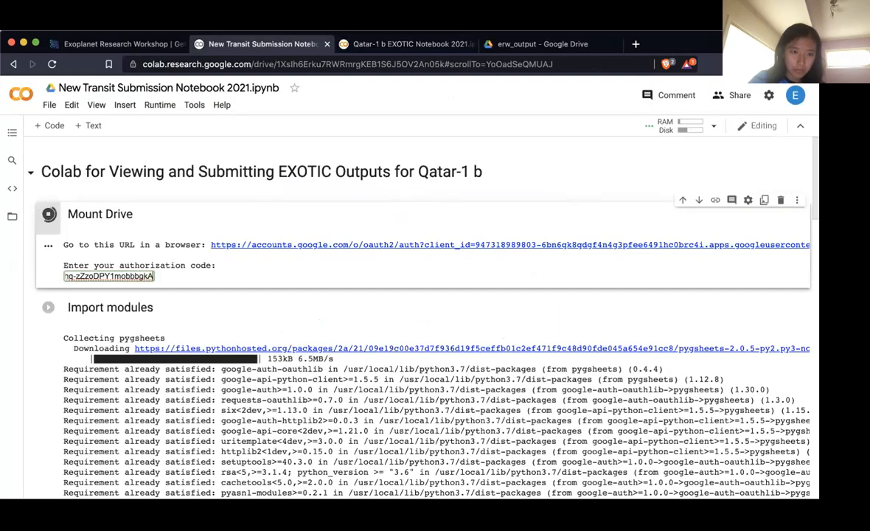
key("Return")
- Run the "Import modules" and "Authorize access to Google Sheets" cells, checking the "View transit for submission" date fields
scroll(156, 287, "down", 3)
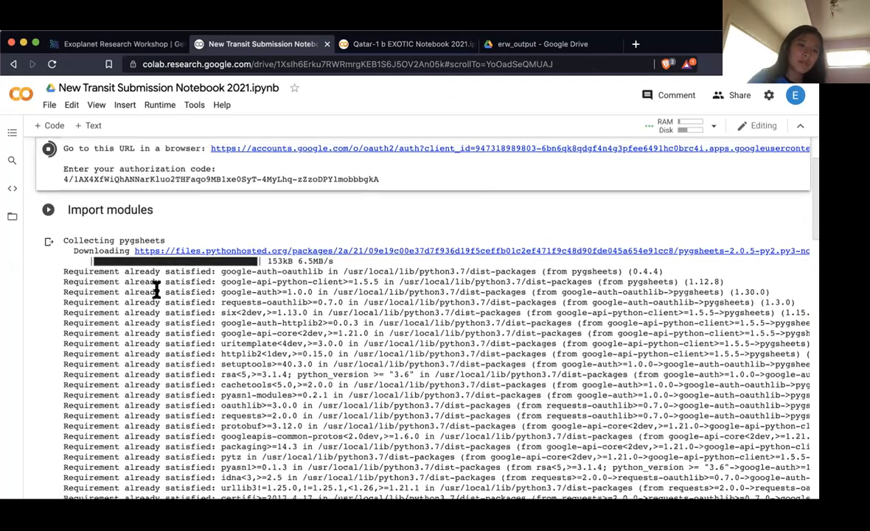
scroll(156, 289, "up", 2)
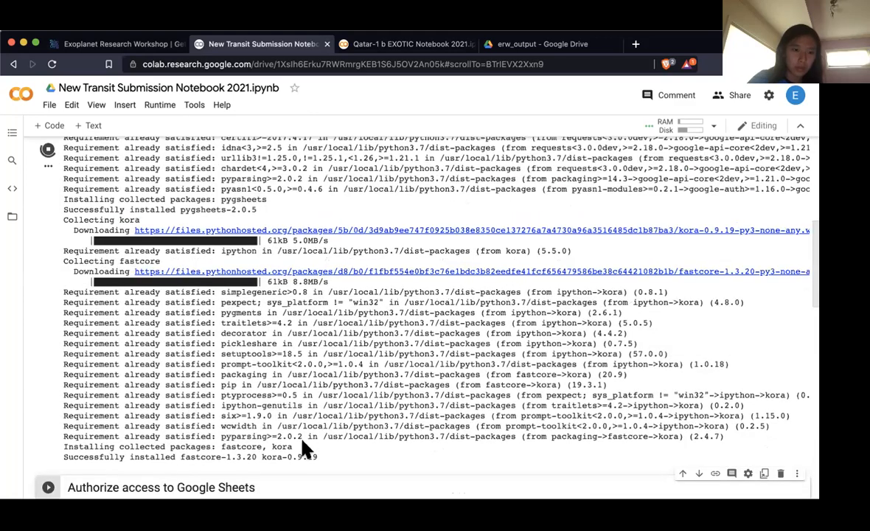
scroll(302, 440, "down", 1)
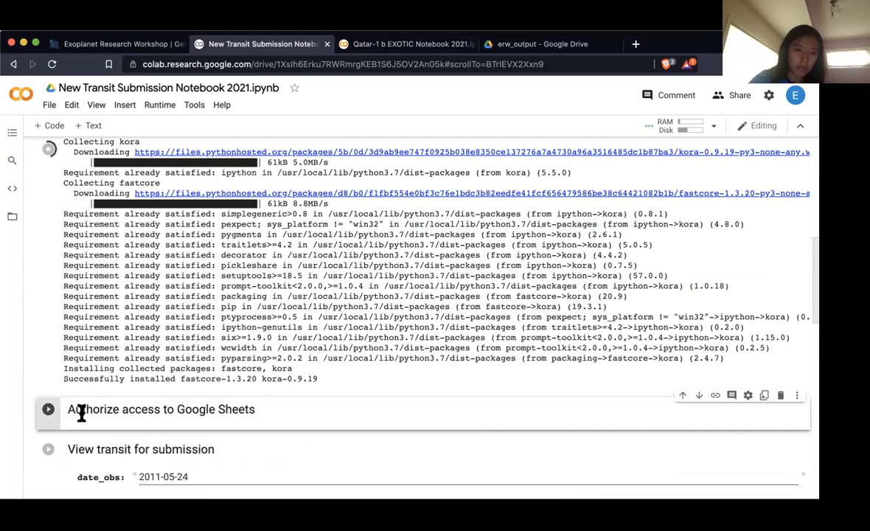
scroll(81, 413, "down", 4)
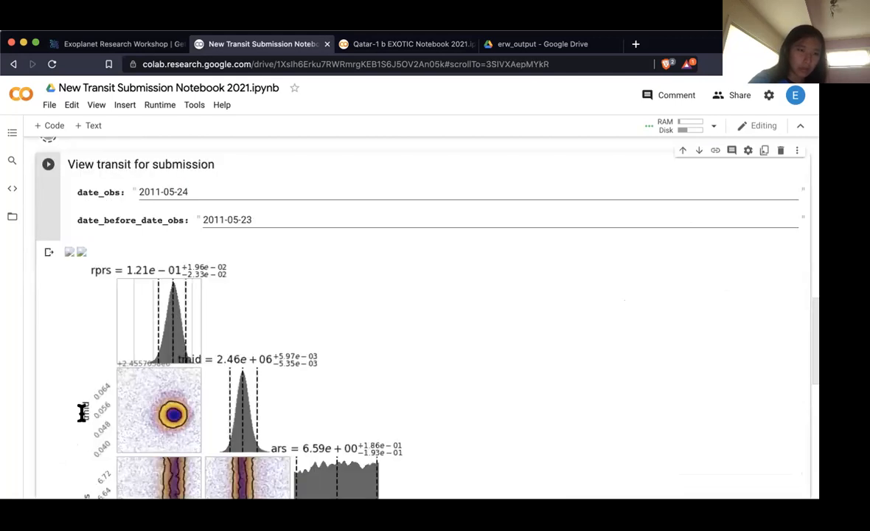
scroll(83, 413, "up", 3)
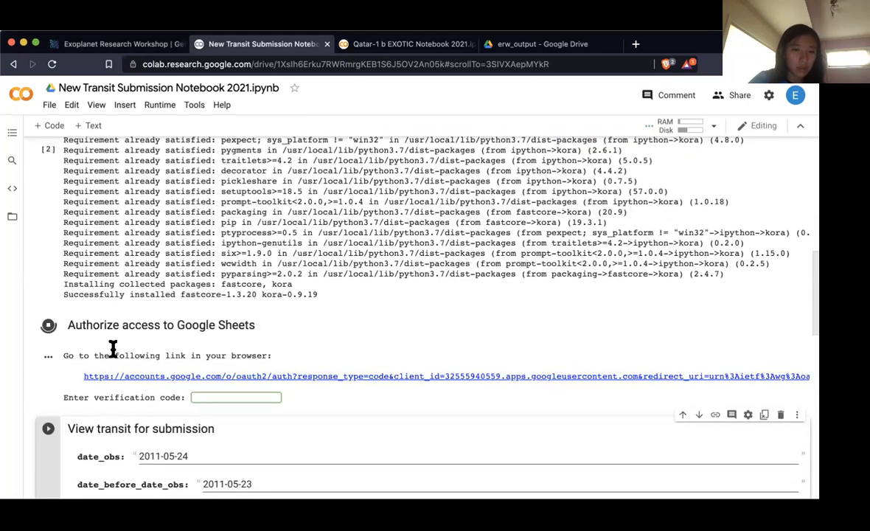
scroll(111, 346, "down", 2)
left_click(188, 331)
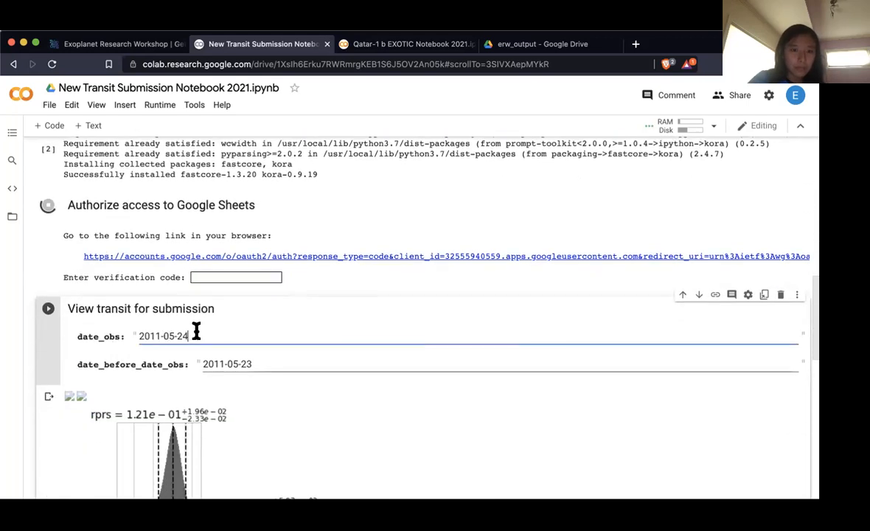
- Follow the Google Sheets authorization link, allow Google Cloud SDK access for the workshop account and copy the verification code
left_click(219, 256)
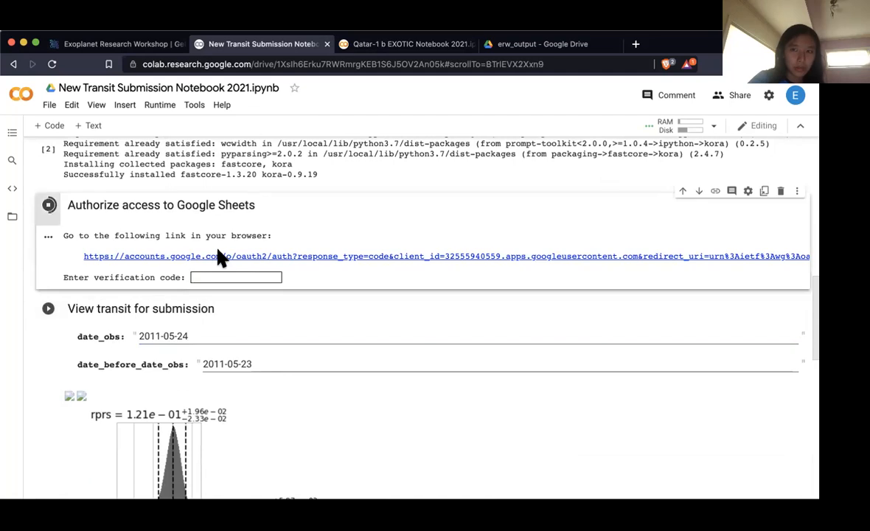
left_click(219, 257)
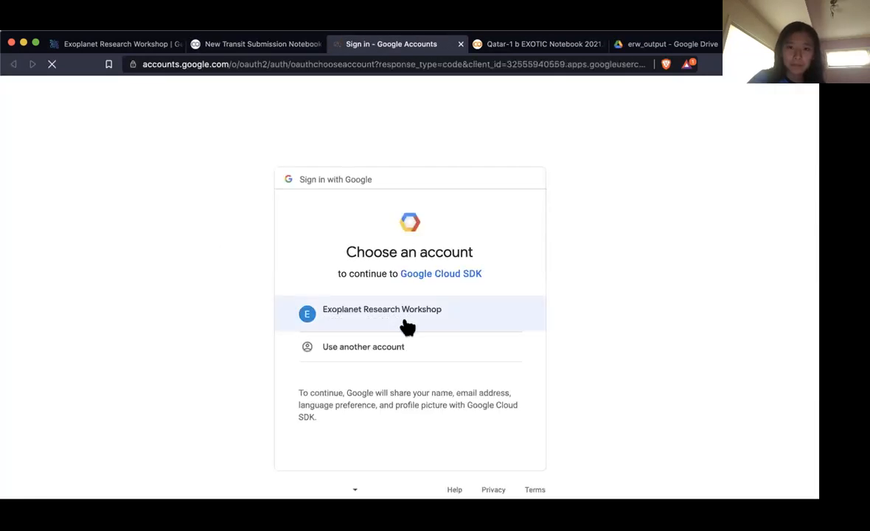
left_click(410, 325)
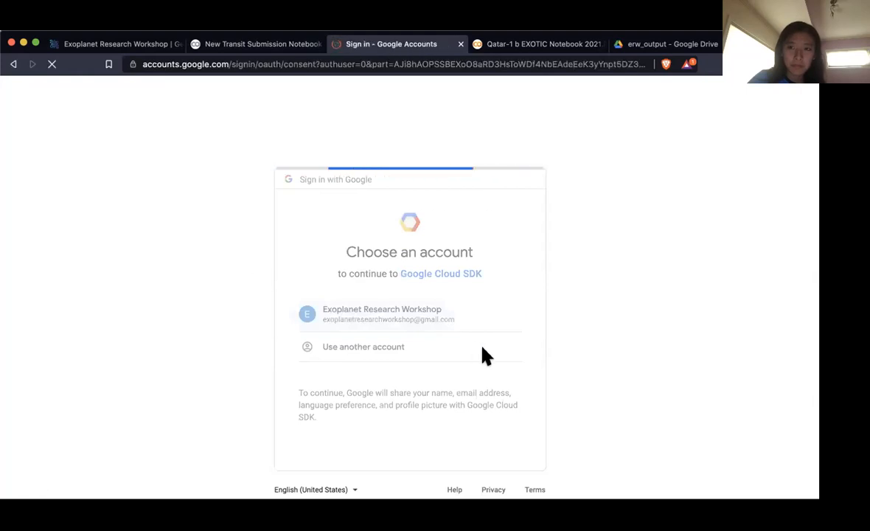
scroll(494, 454, "down", 3)
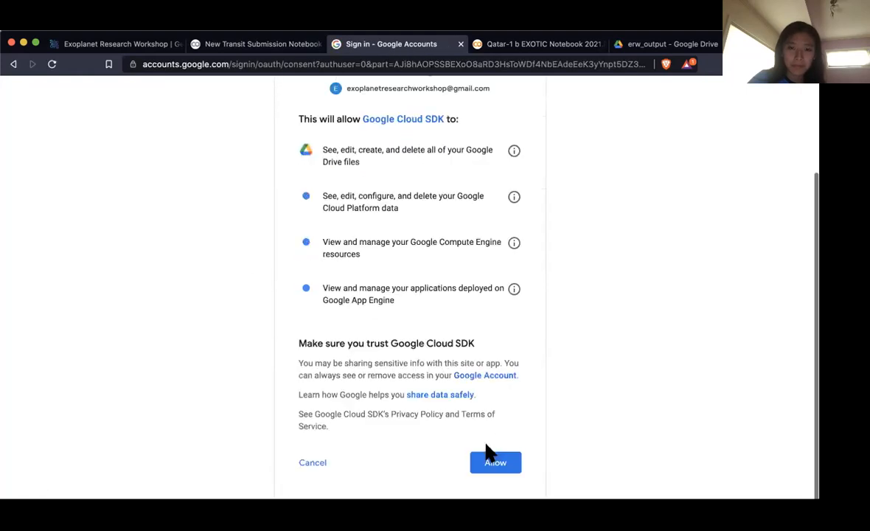
left_click(491, 474)
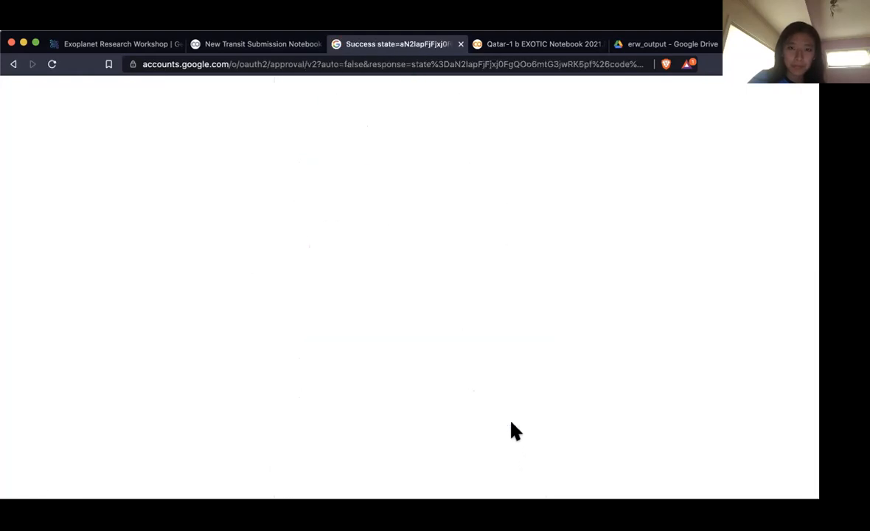
left_click(522, 279)
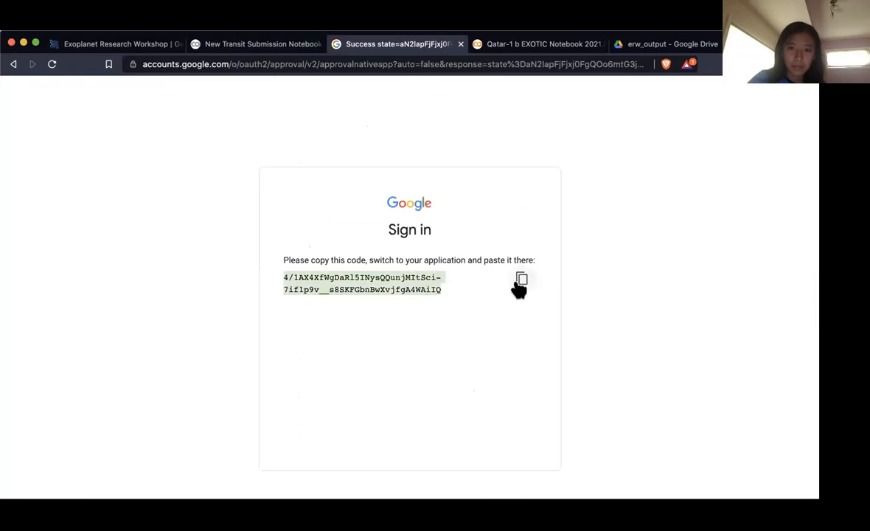
- Close the sign-in page and submit the copied verification code in the "Authorize access to Google Sheets" cell
left_click(461, 45)
left_click(229, 277)
key("super+v")
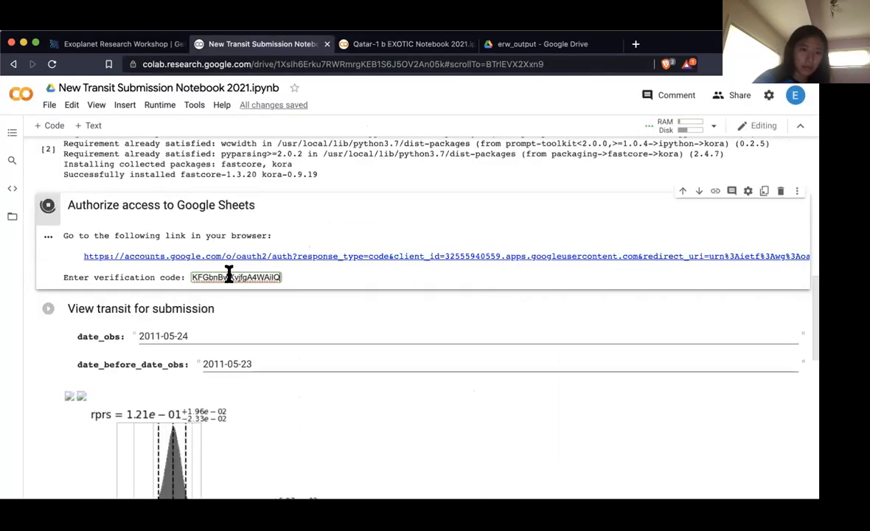
key("Return")
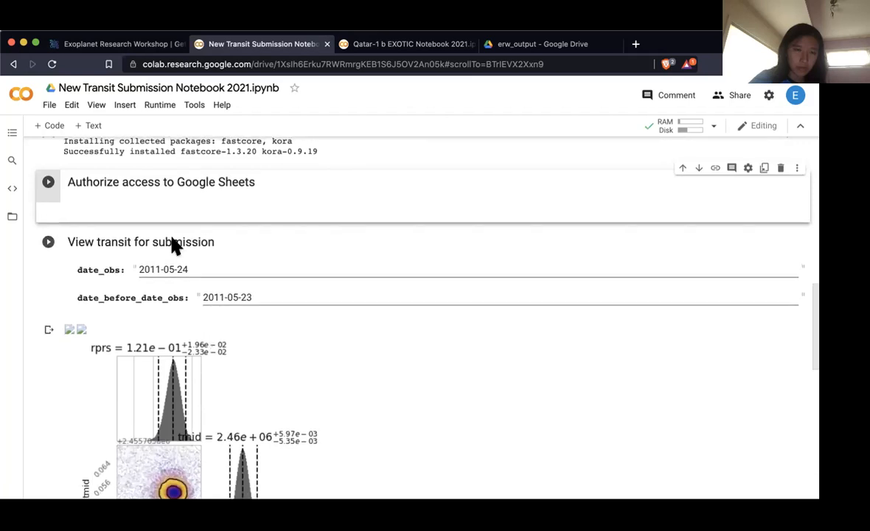
- Run the "View transit for submission" cell for date_obs 2011-05-24 and review the resulting field-of-view, lightcurve and corner plots
left_click(188, 246)
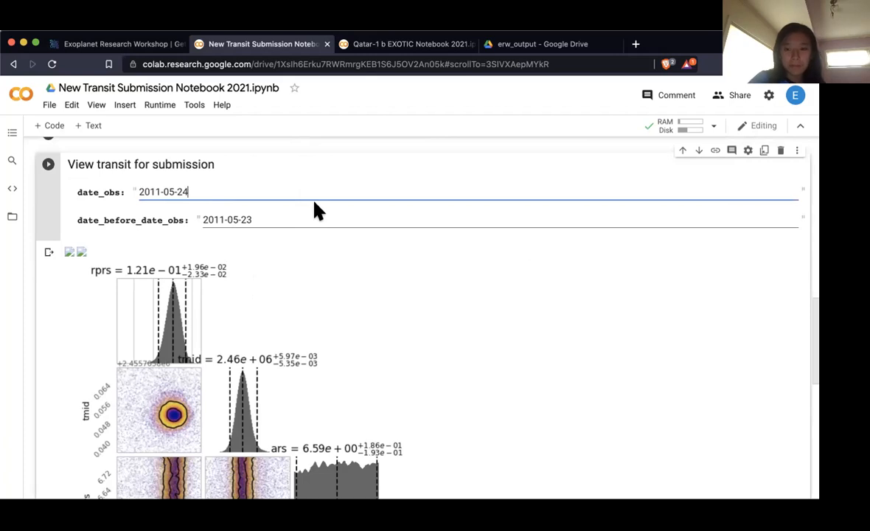
key("shift+Return")
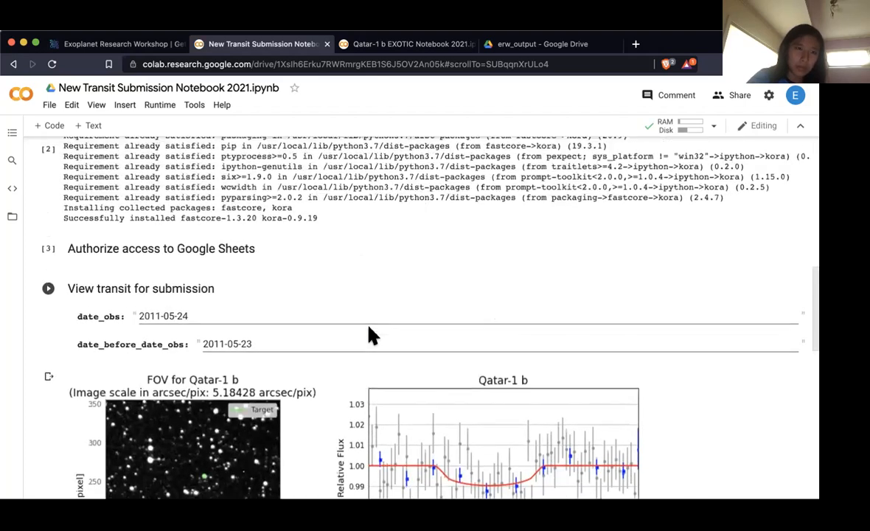
scroll(369, 327, "down", 3)
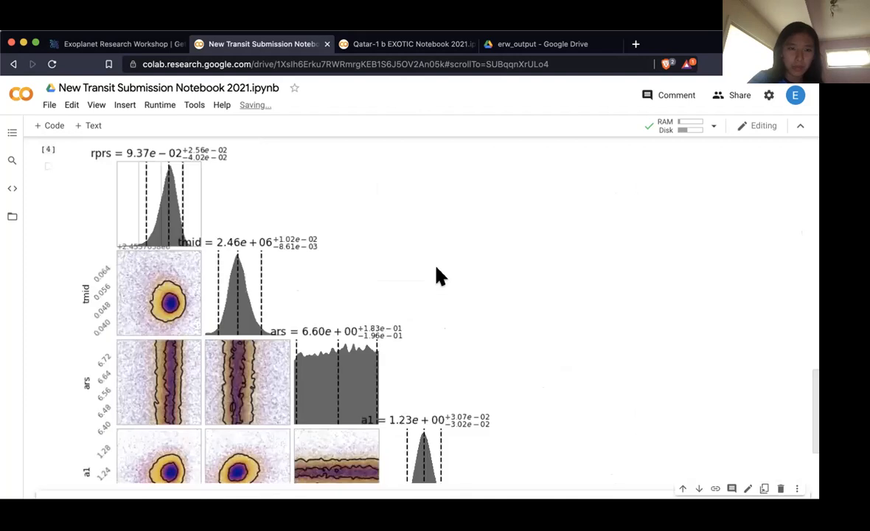
scroll(437, 276, "down", 5)
scroll(438, 276, "up", 2)
scroll(437, 276, "down", 4)
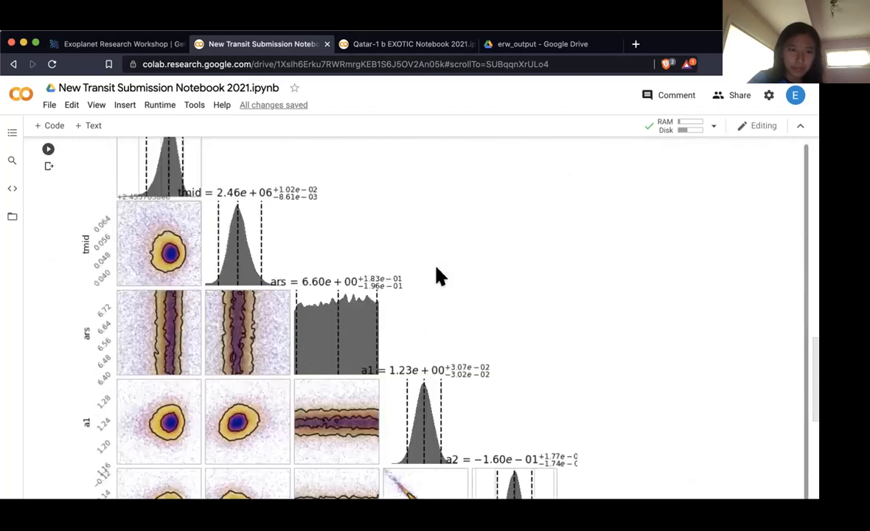
scroll(437, 275, "down", 10)
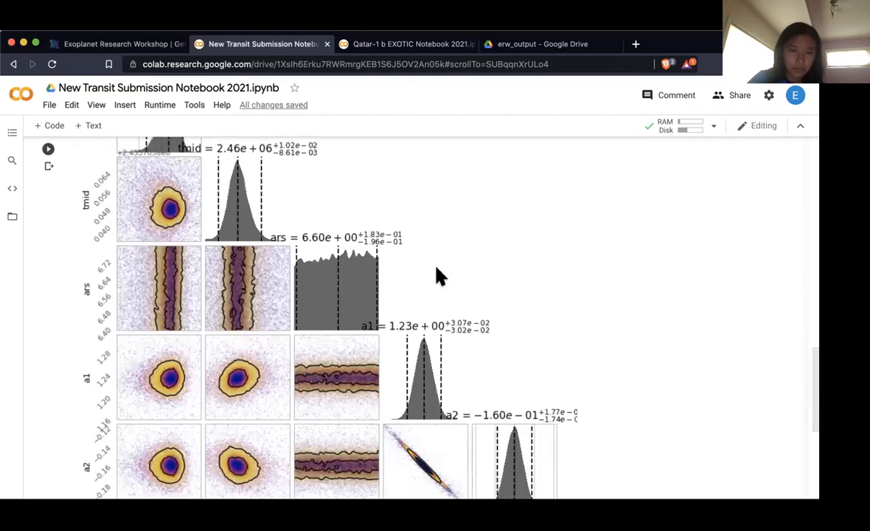
scroll(437, 275, "up", 2)
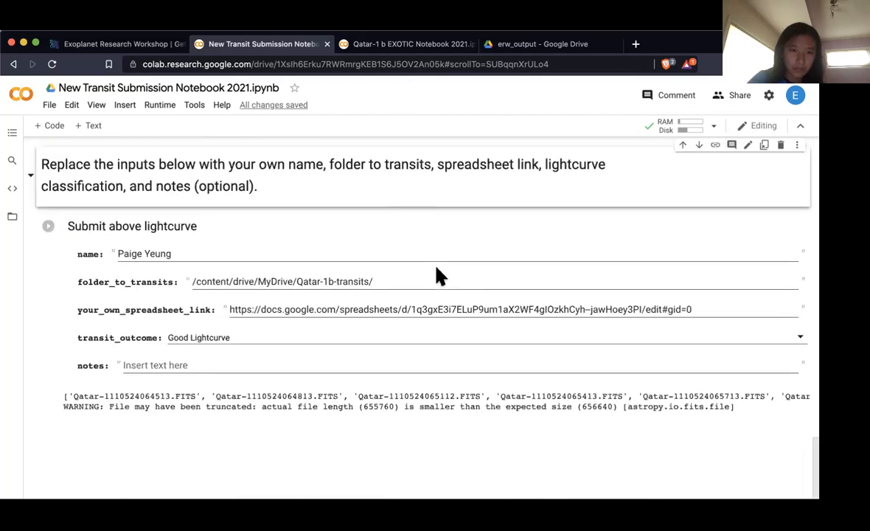
- Go to the "Submit above lightcurve" cell and review its input fields, starting with the name field
scroll(428, 243, "down", 1)
left_click(435, 225)
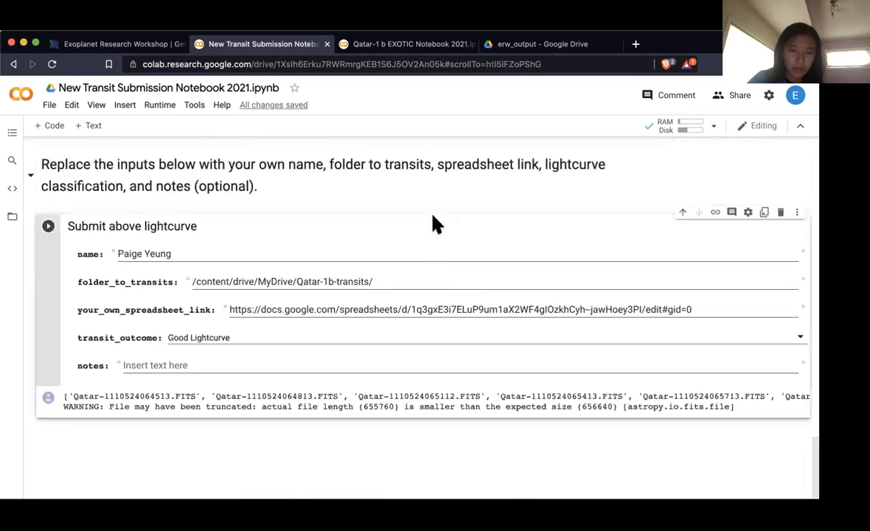
scroll(435, 225, "up", 3)
scroll(420, 224, "down", 3)
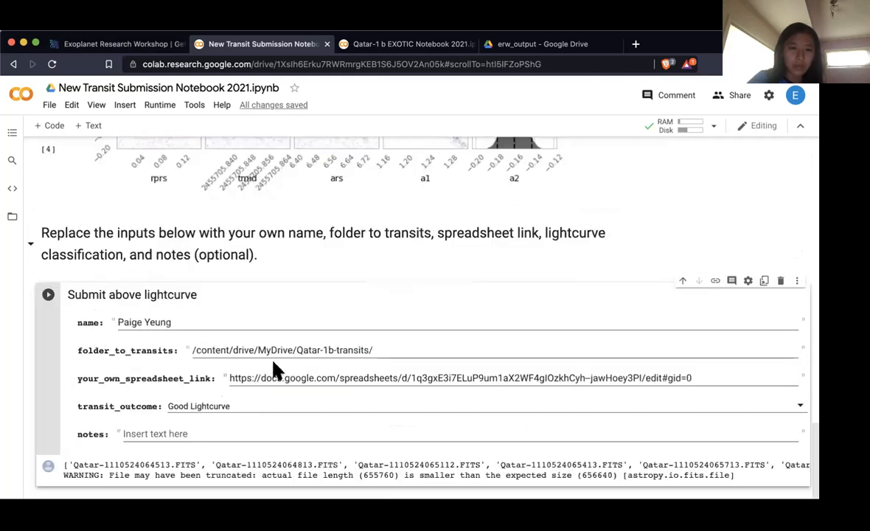
left_click(424, 325)
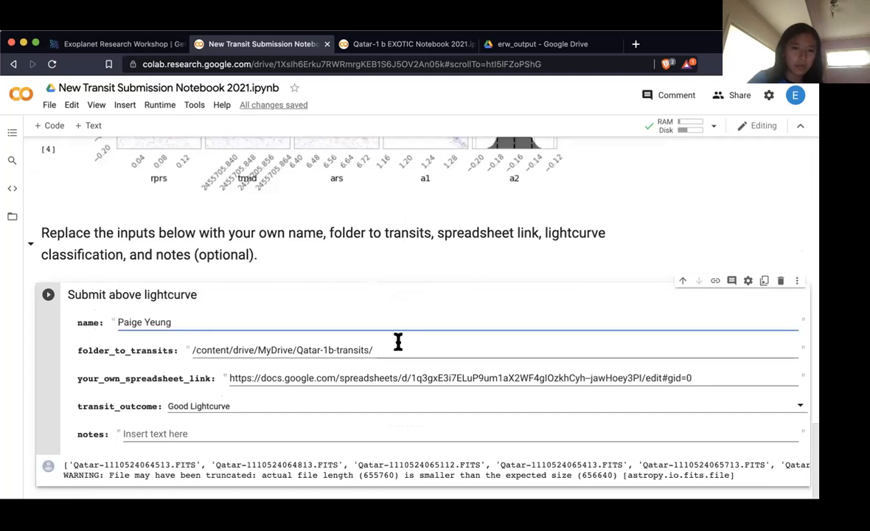
double_click(317, 292)
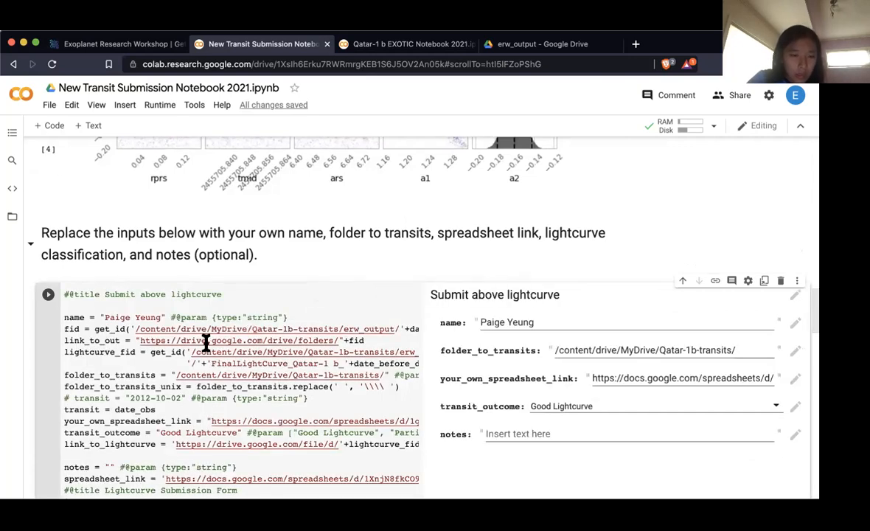
scroll(185, 336, "down", 1)
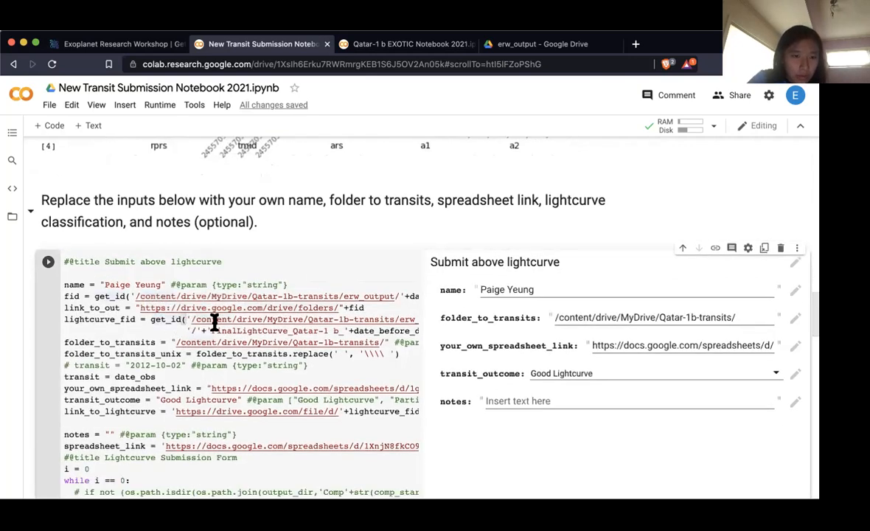
left_click(215, 321)
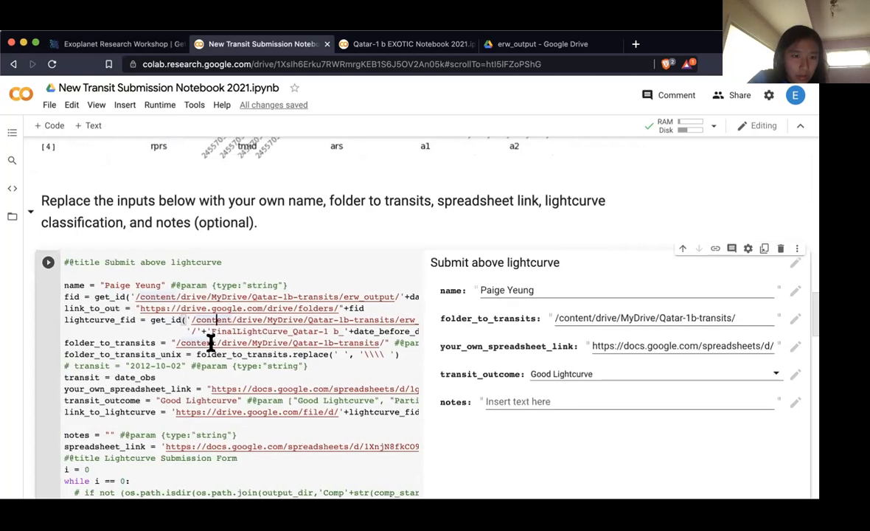
scroll(210, 342, "up", 2)
scroll(210, 341, "down", 1)
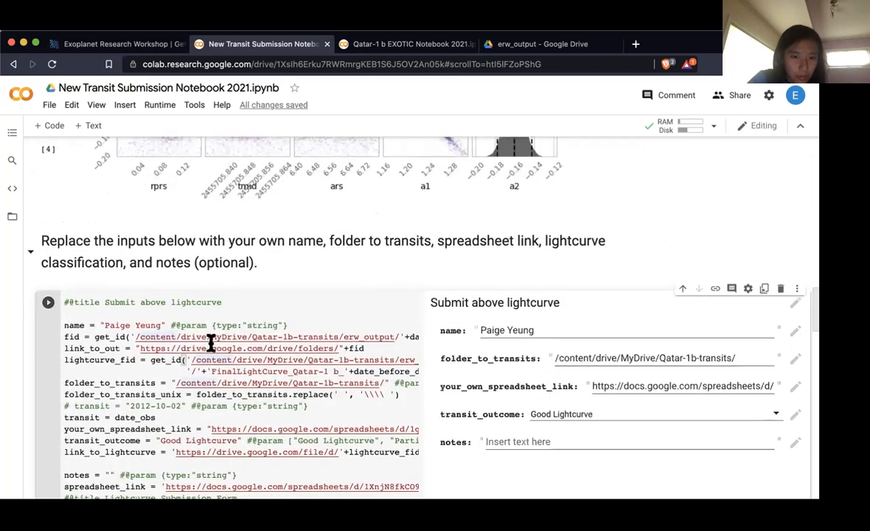
scroll(210, 341, "down", 1)
scroll(210, 341, "right", 5)
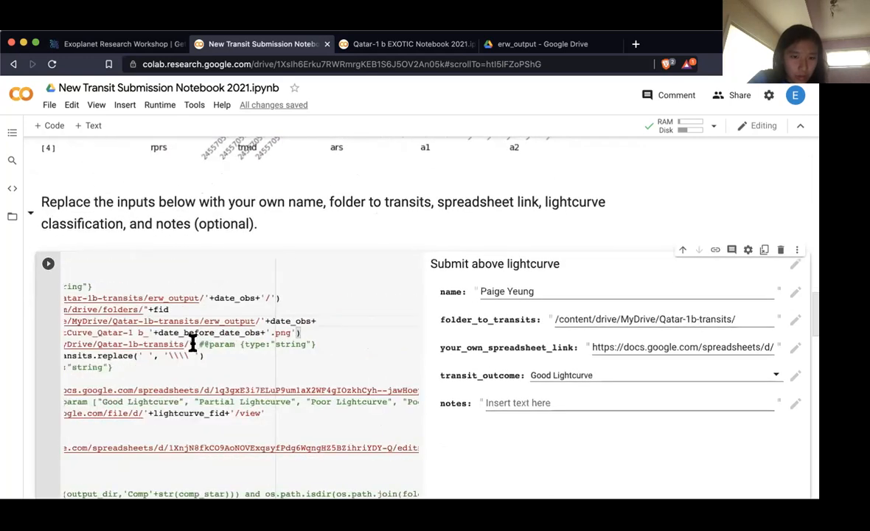
left_click_drag(195, 344, 340, 342)
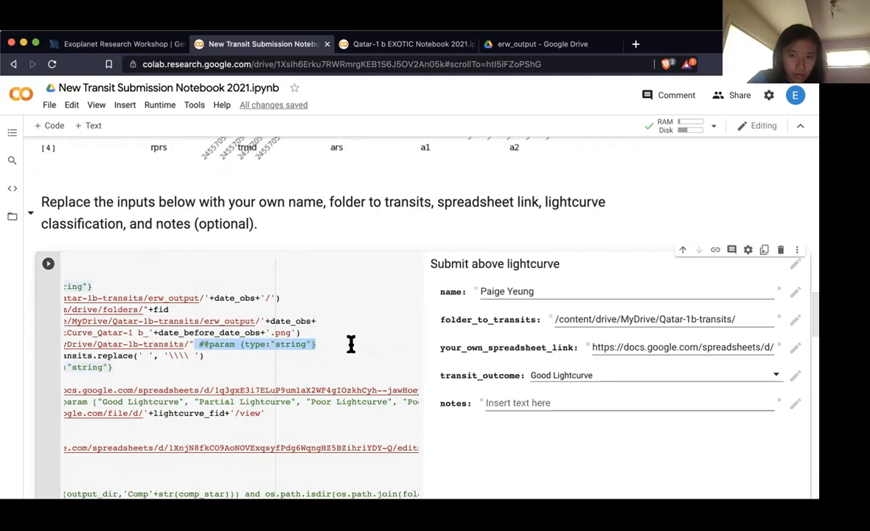
key("BackSpace")
scroll(403, 306, "left", 5)
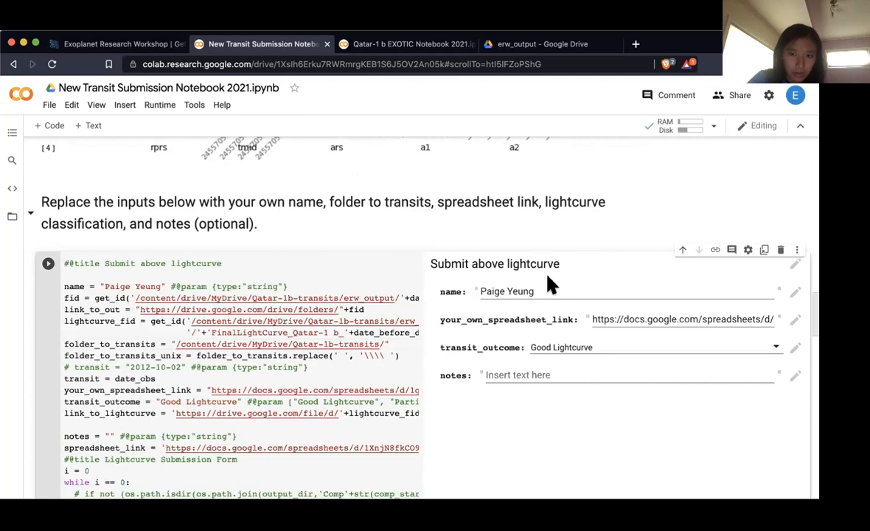
double_click(548, 275)
- Open the transit spreadsheet template linked on the workshop's getting-started page and select its web address
left_click(234, 323)
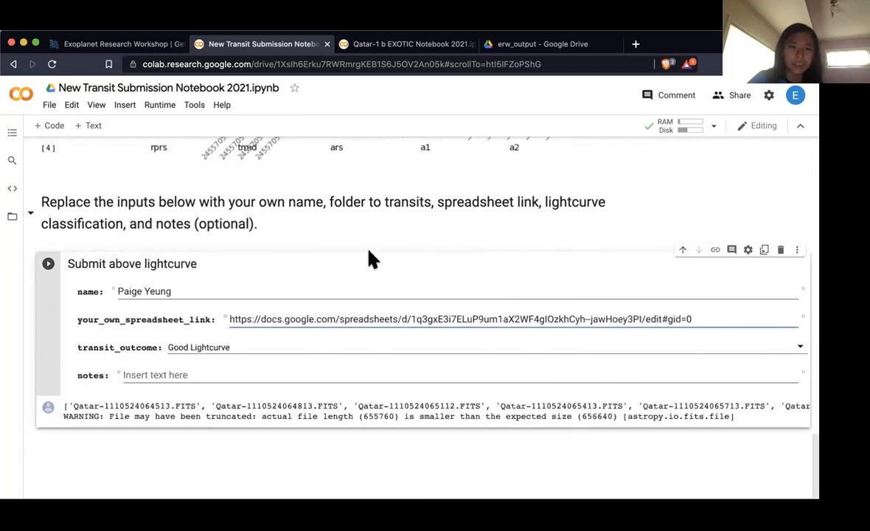
left_click(116, 46)
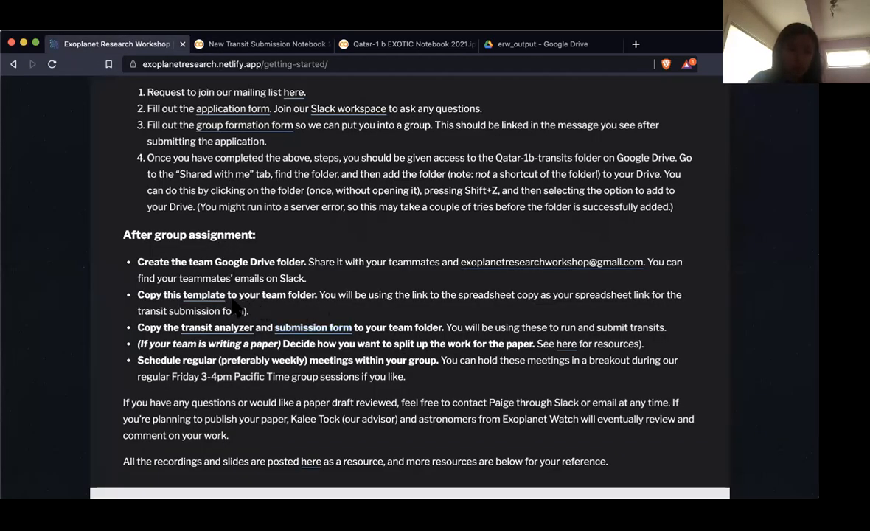
left_click(203, 295)
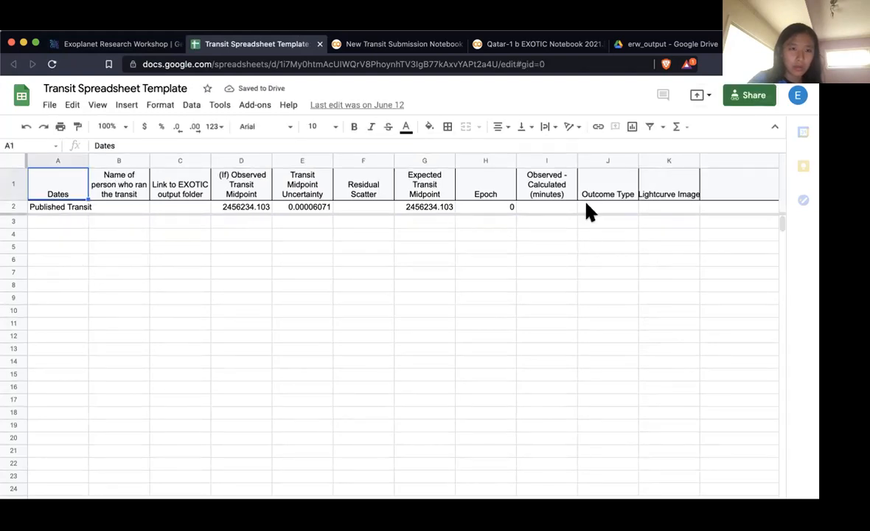
left_click(401, 250)
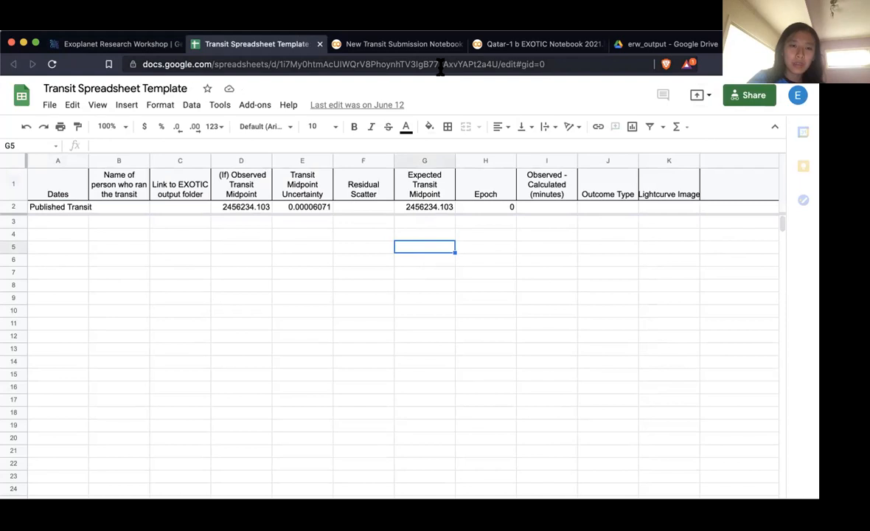
key("super+l")
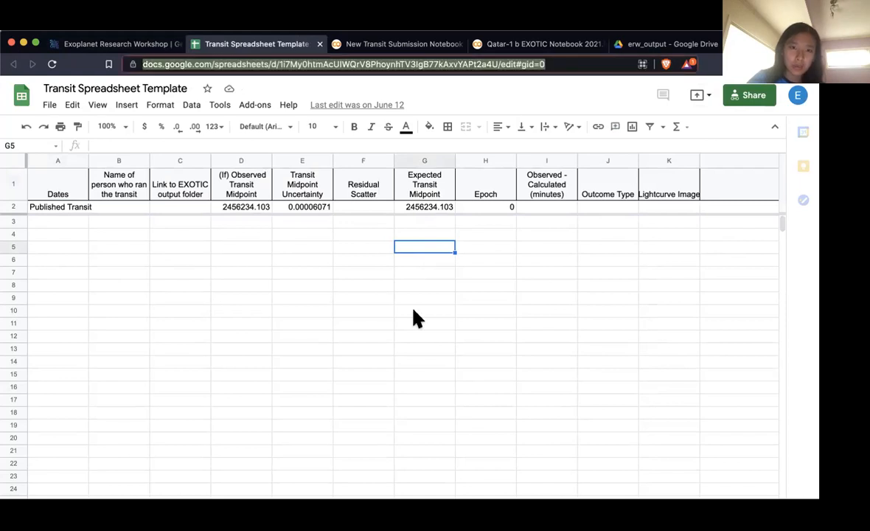
- Return to the submission notebook and select the entire link in the your_own_spreadsheet_link field
key("ctrl+Tab")
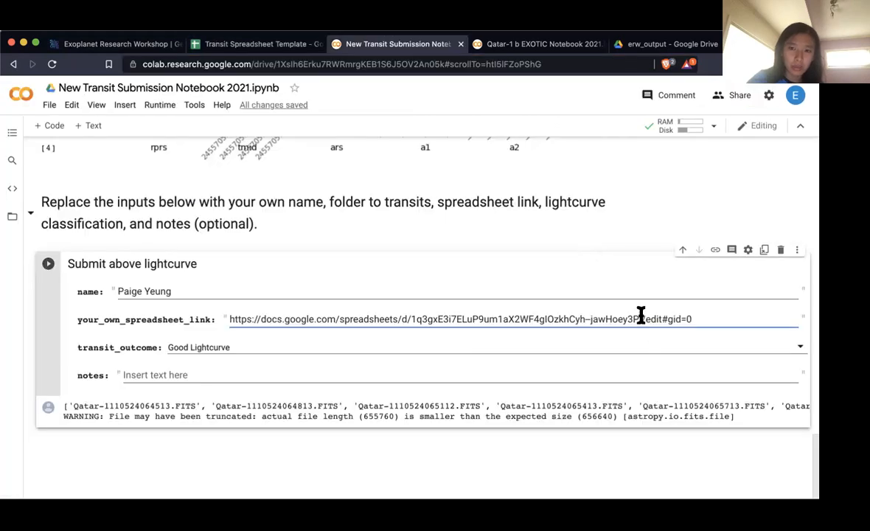
left_click(655, 320, "shift")
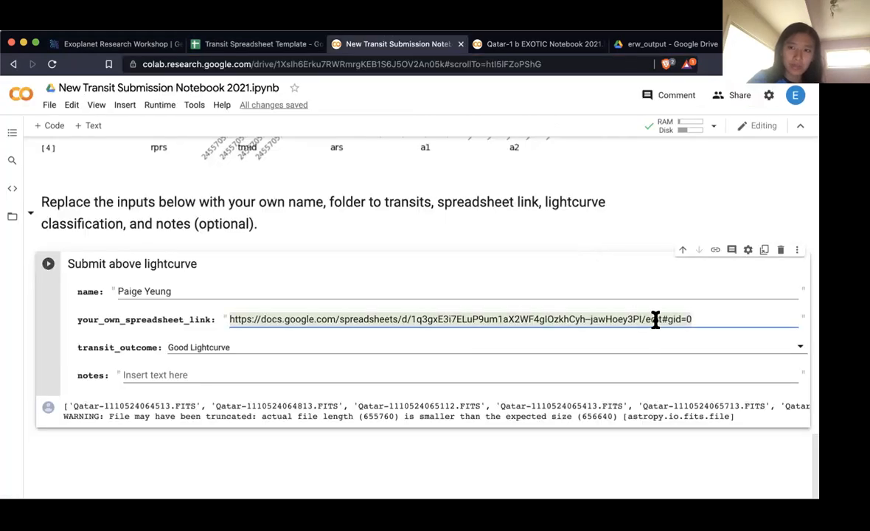
left_click(604, 317)
key("super+a")
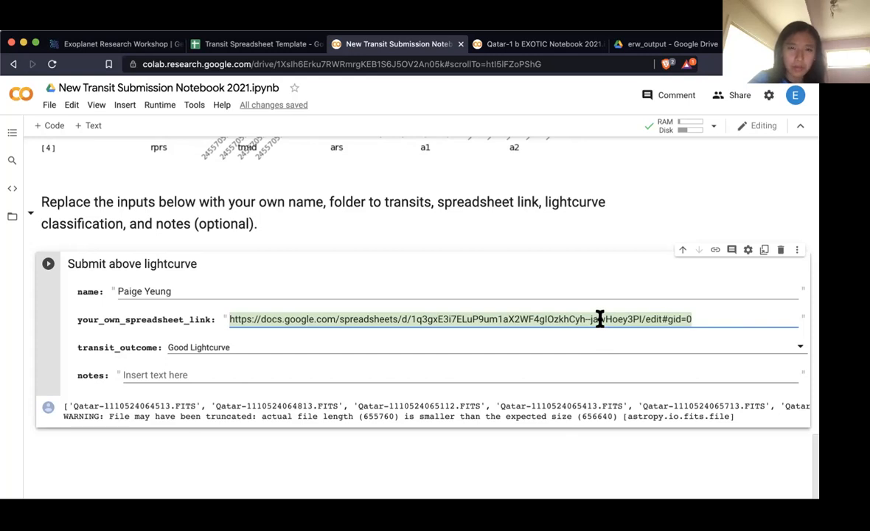
- Keep transit_outcome on Good Lightcurve after viewing its options, and enter "no comp star used" as the notes
left_click(221, 351)
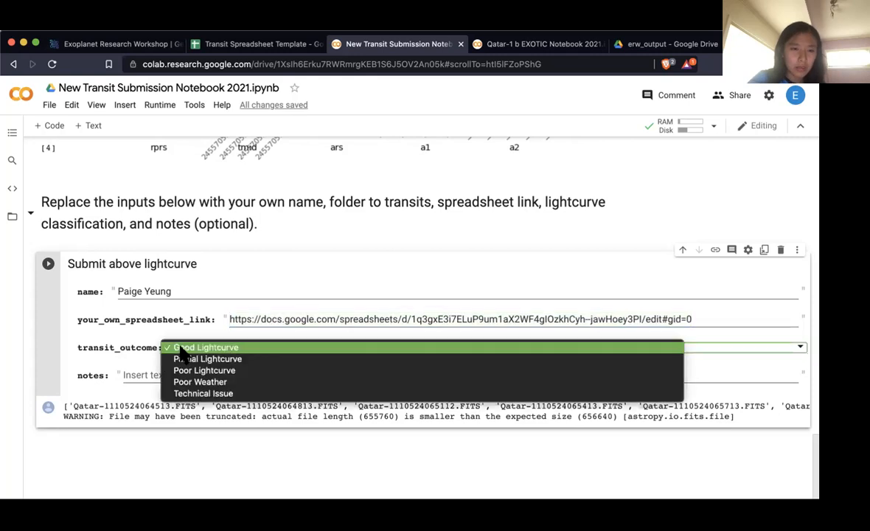
left_click(166, 349)
left_click(179, 354)
left_click(99, 325)
left_click(180, 373)
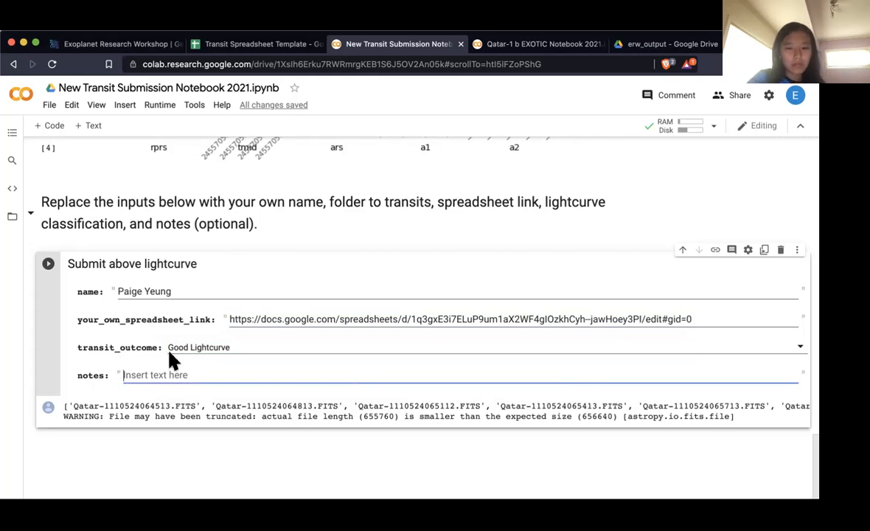
type("no comp star used")
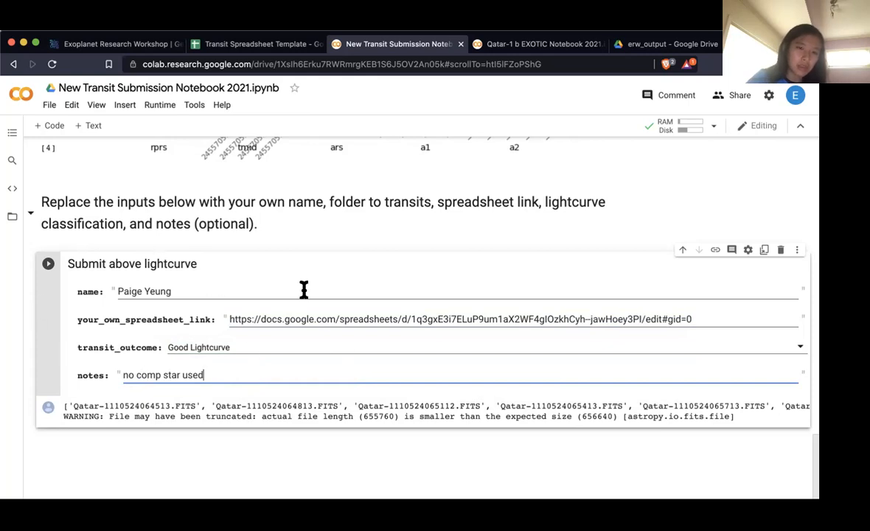
- Run the "Submit above lightcurve" cell and check its form values and output while it executes
left_click(48, 263)
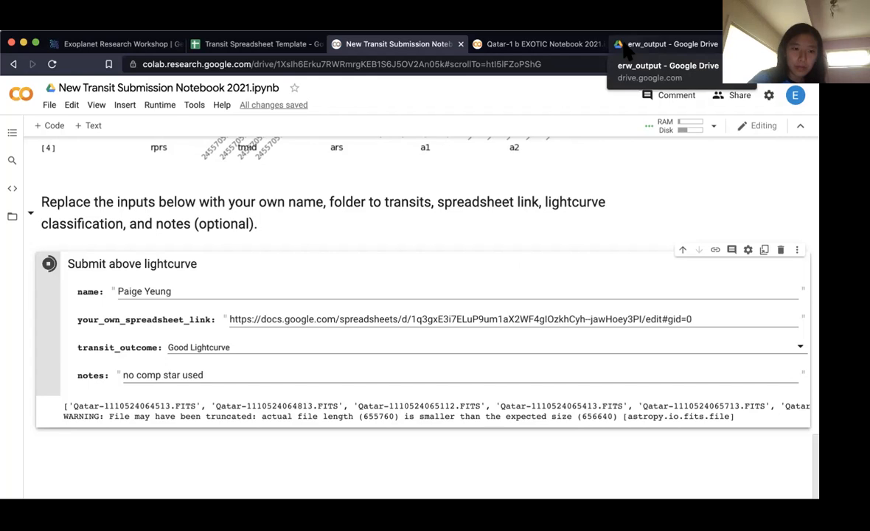
scroll(295, 262, "down", 3)
scroll(88, 253, "up", 1)
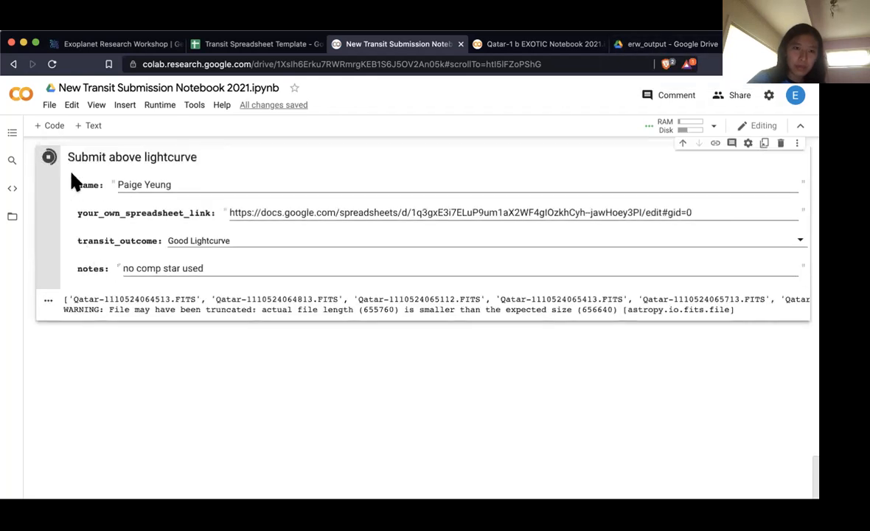
scroll(186, 190, "up", 3)
scroll(184, 188, "down", 3)
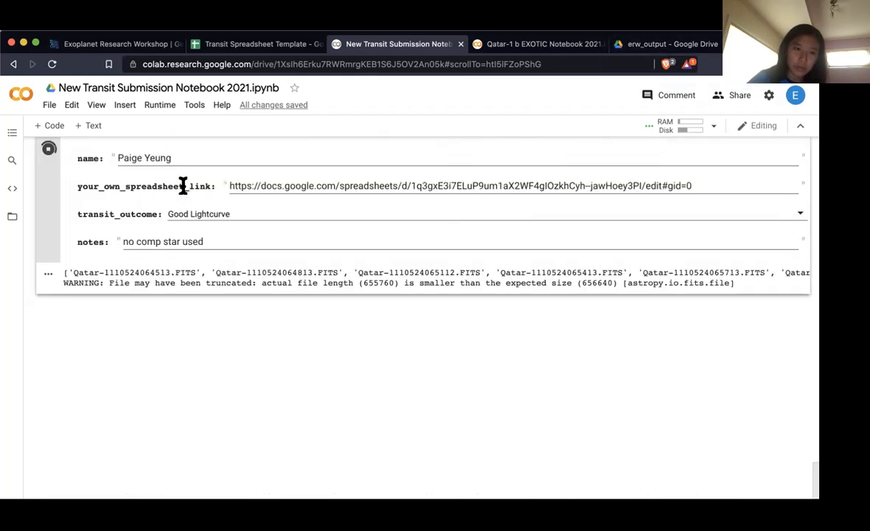
scroll(184, 189, "up", 3)
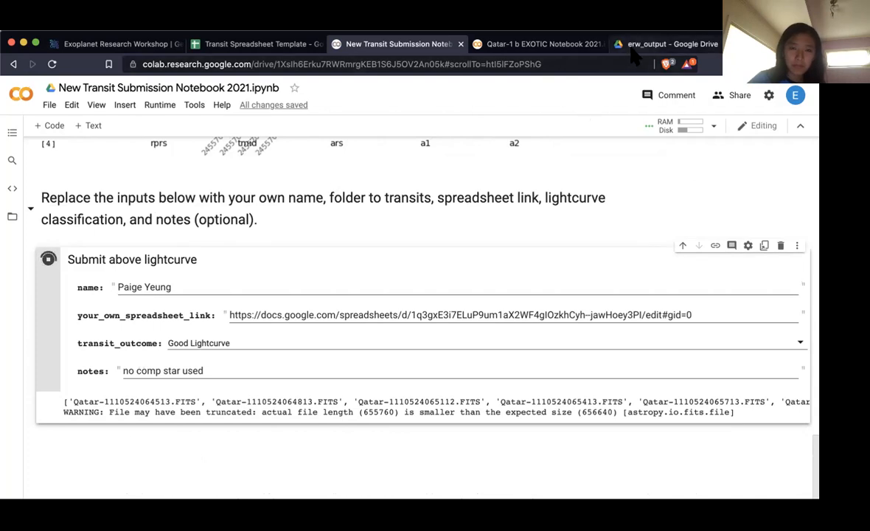
- Search Google Drive for "master" and open the "Master Qatar-1b Transits Data 2021" spreadsheet
left_click(664, 44)
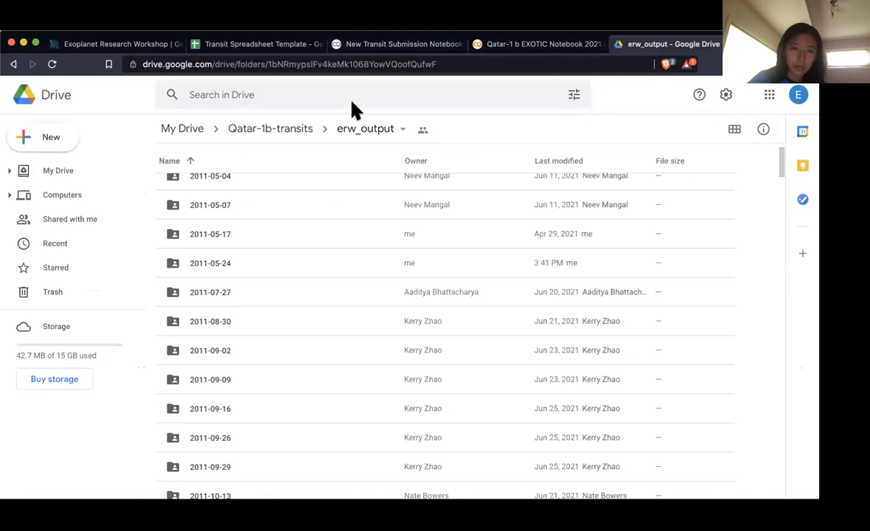
left_click(340, 94)
type("mast")
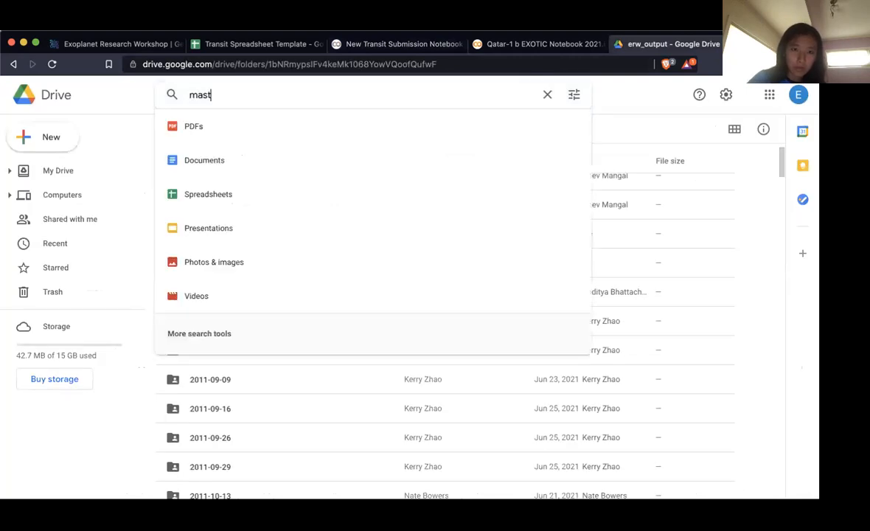
type("er")
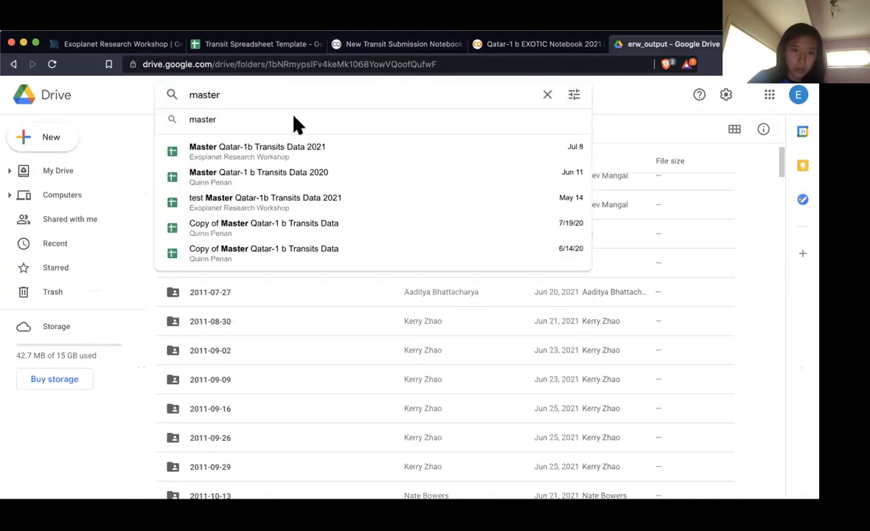
left_click(224, 148)
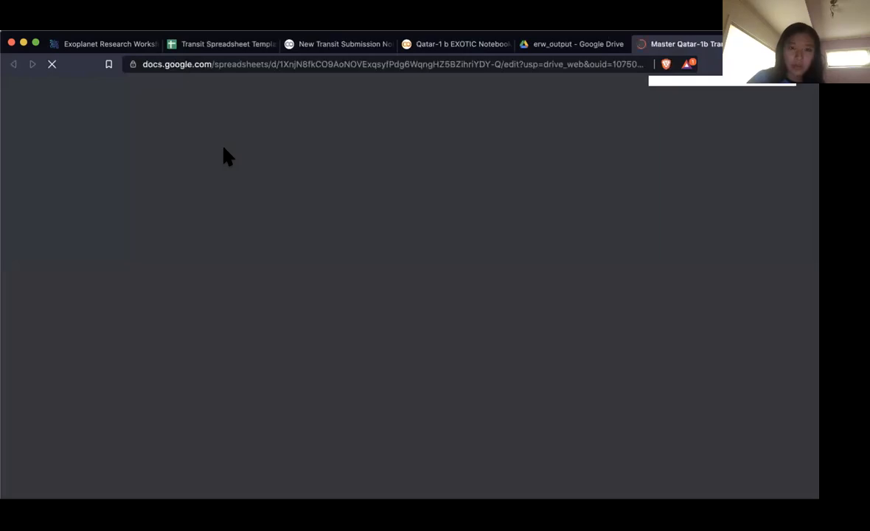
- Look through the transit rows in the master Qatar-1b spreadsheet for the newly submitted 2011-05-24 entry
scroll(224, 219, "down", 3)
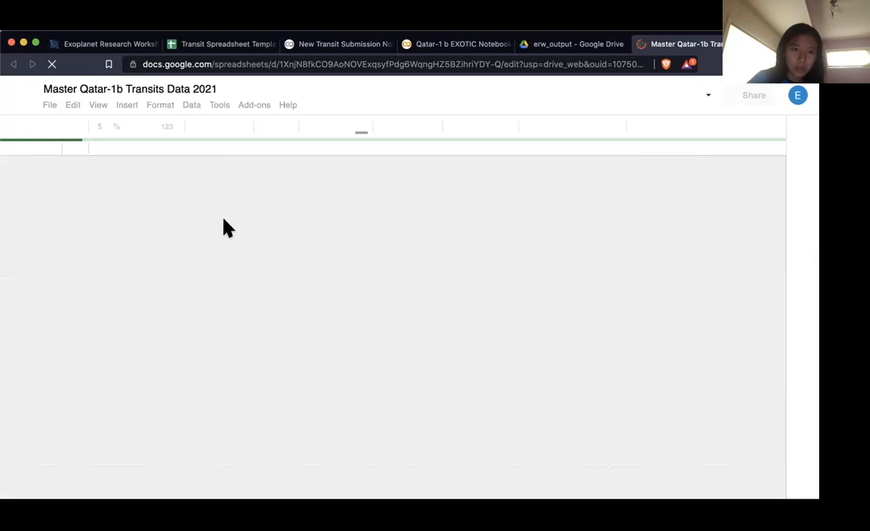
scroll(223, 220, "down", 10)
scroll(227, 229, "down", 5)
scroll(227, 229, "up", 5)
scroll(223, 220, "up", 10)
scroll(224, 219, "down", 8)
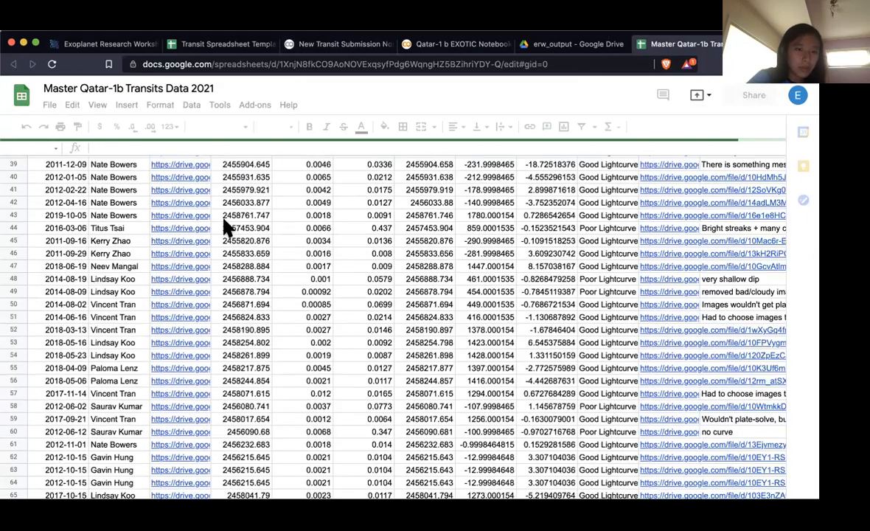
scroll(225, 229, "down", 8)
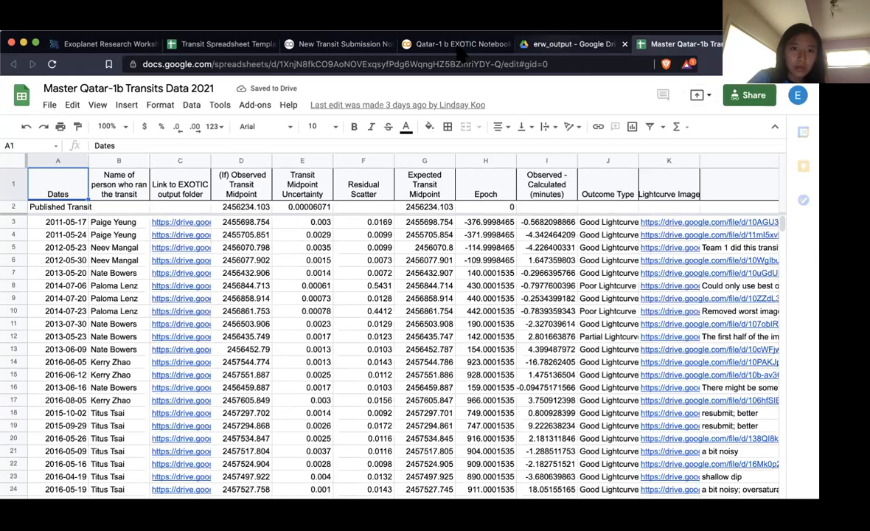
- Return to the New Transit Submission Notebook and check the end of the "Submit above lightcurve" cell's output
key("ctrl+shift+Tab")
left_click(358, 46)
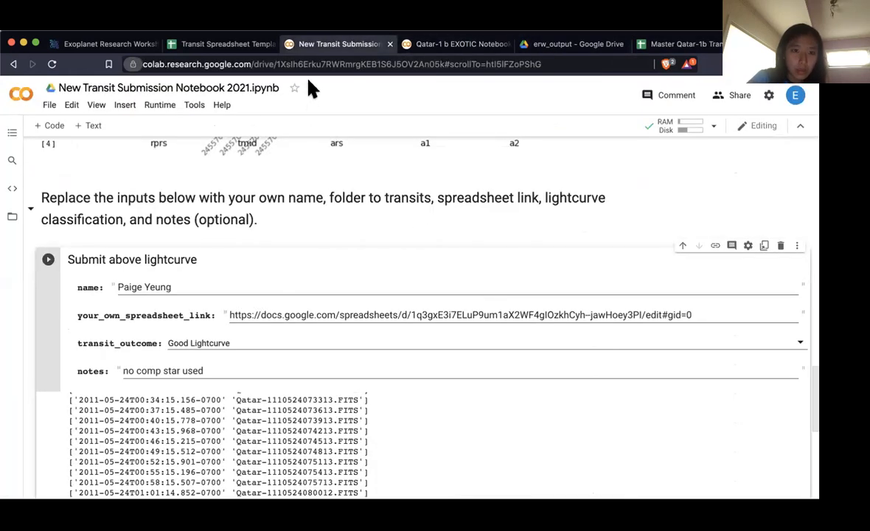
scroll(344, 318, "down", 5)
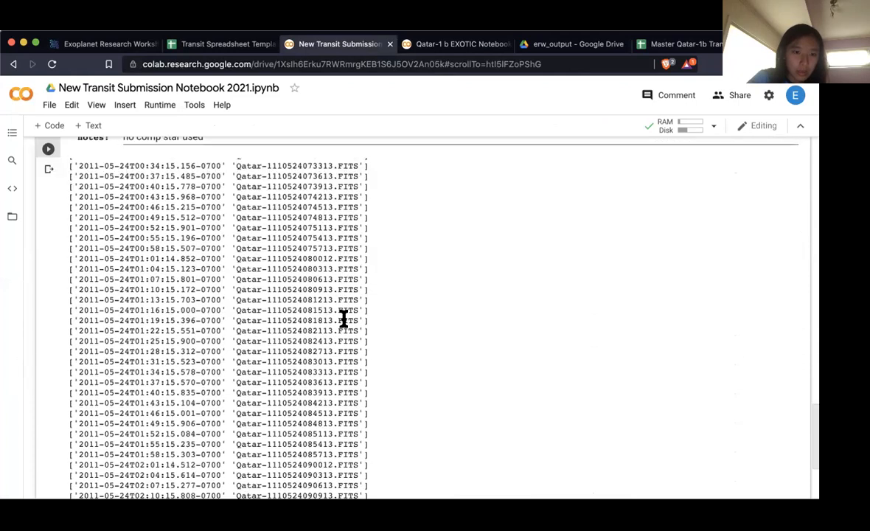
key("End")
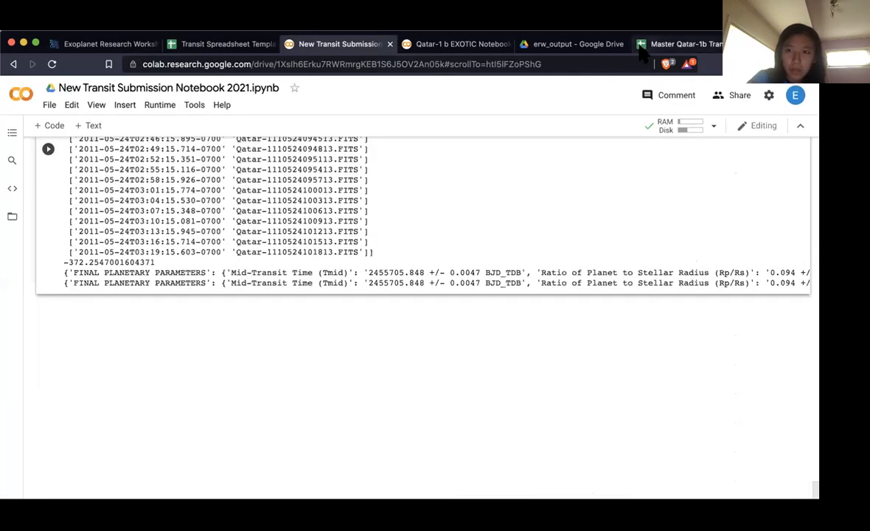
- Go back to the master spreadsheet and select the submitted 2011-05-24 row with the note "no comp star used", cells A72:L72
left_click(640, 47)
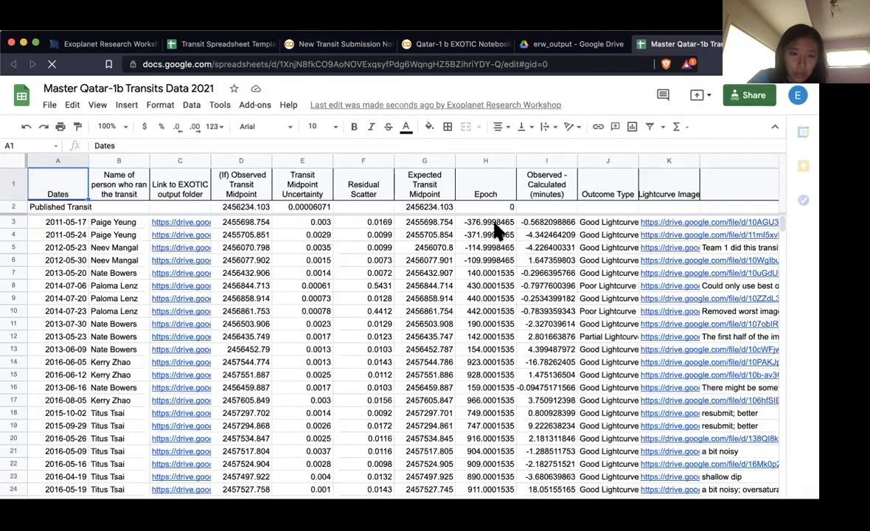
scroll(496, 251, "down", 2)
scroll(494, 265, "down", 20)
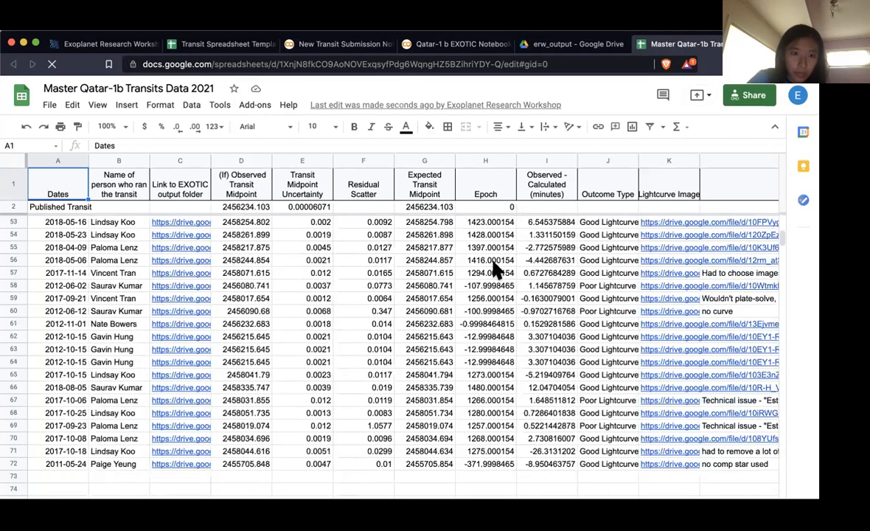
scroll(496, 270, "up", 6)
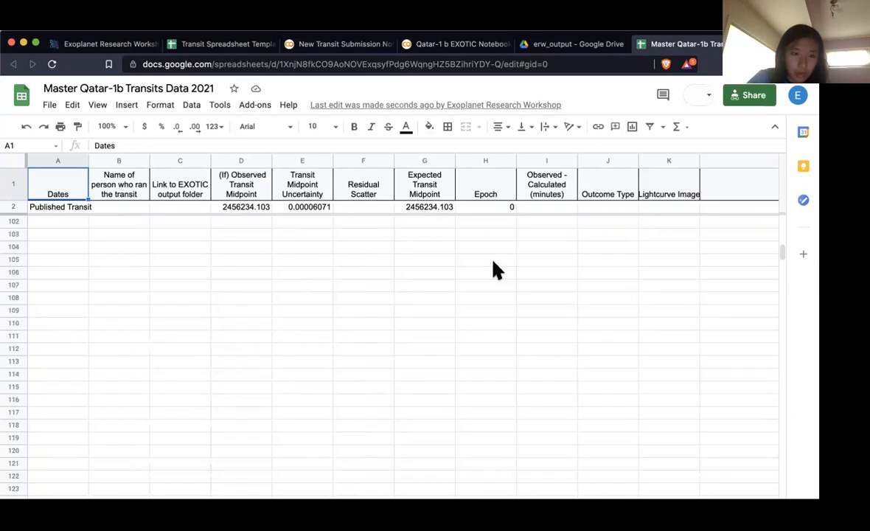
scroll(494, 261, "up", 3)
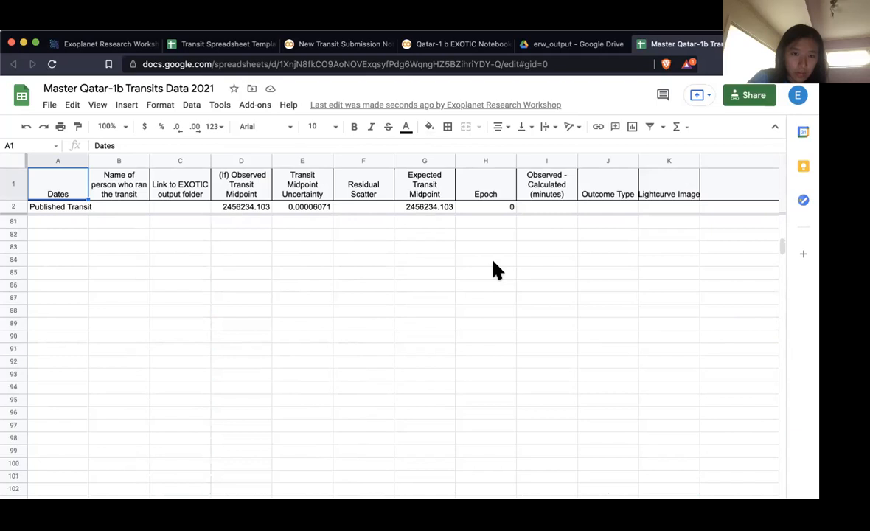
scroll(476, 354, "up", 2)
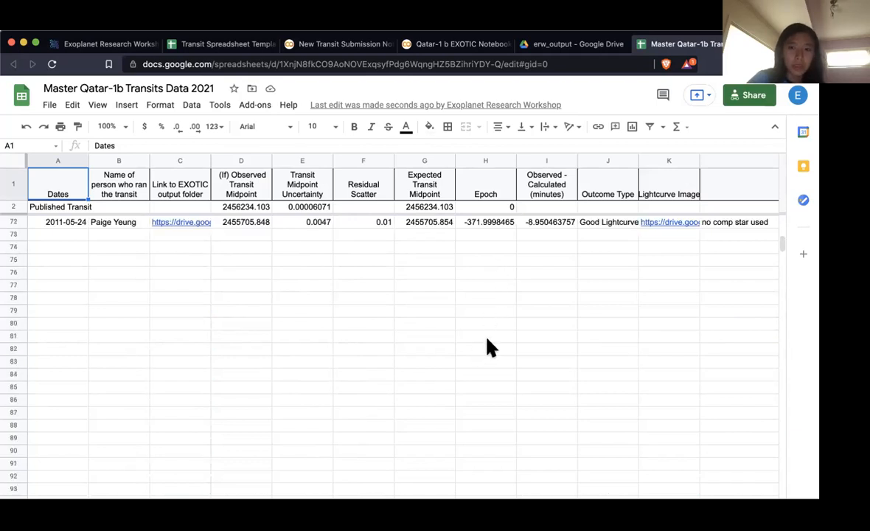
left_click_drag(56, 225, 762, 226)
- Examine the submitted row across all its columns through Notes, and compare it with the other transit entries above
scroll(761, 224, "right", 5)
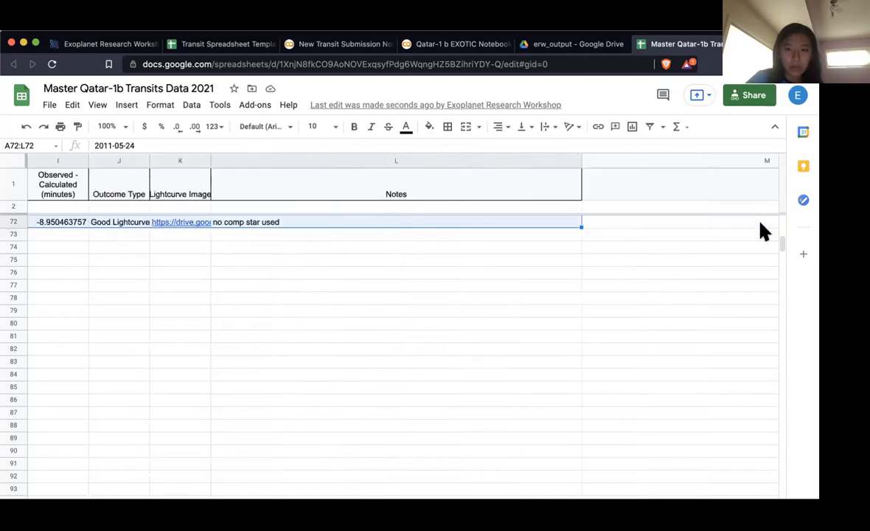
scroll(760, 224, "up", 3)
scroll(760, 224, "left", 5)
scroll(764, 231, "up", 3)
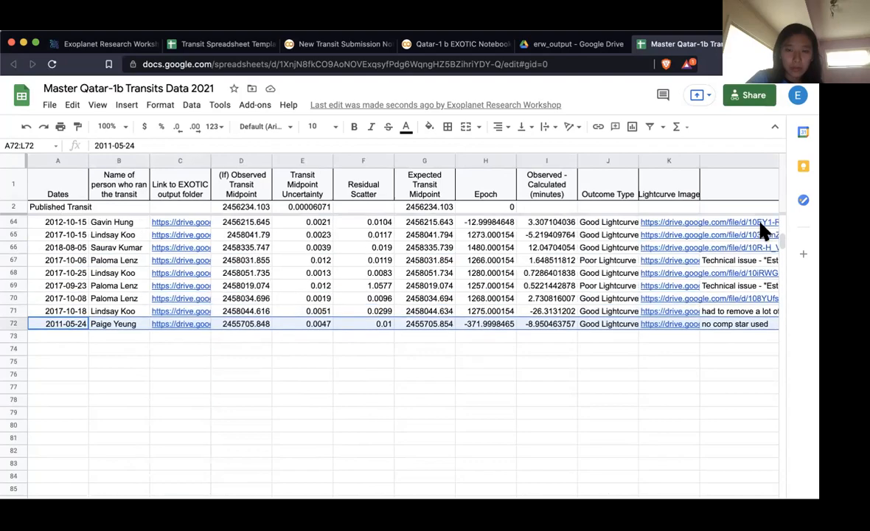
scroll(764, 231, "right", 2)
scroll(763, 231, "left", 5)
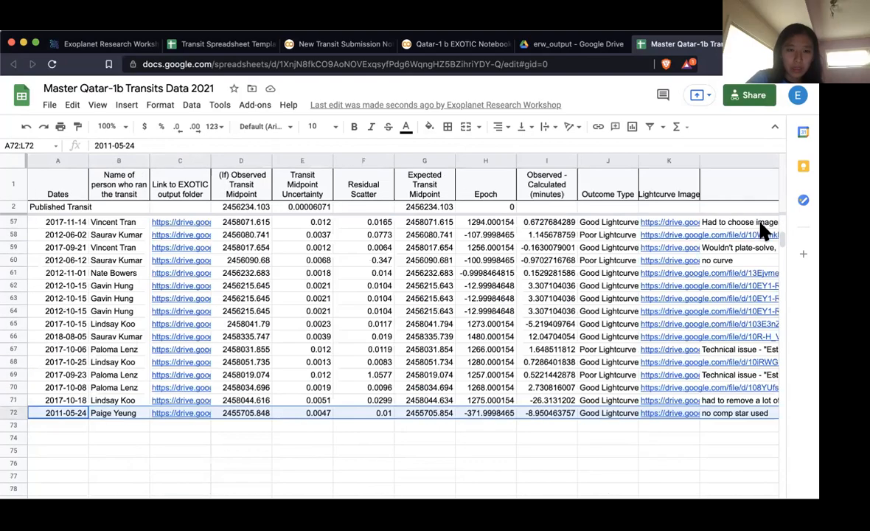
scroll(763, 231, "right", 10)
scroll(764, 231, "left", 10)
scroll(763, 231, "right", 10)
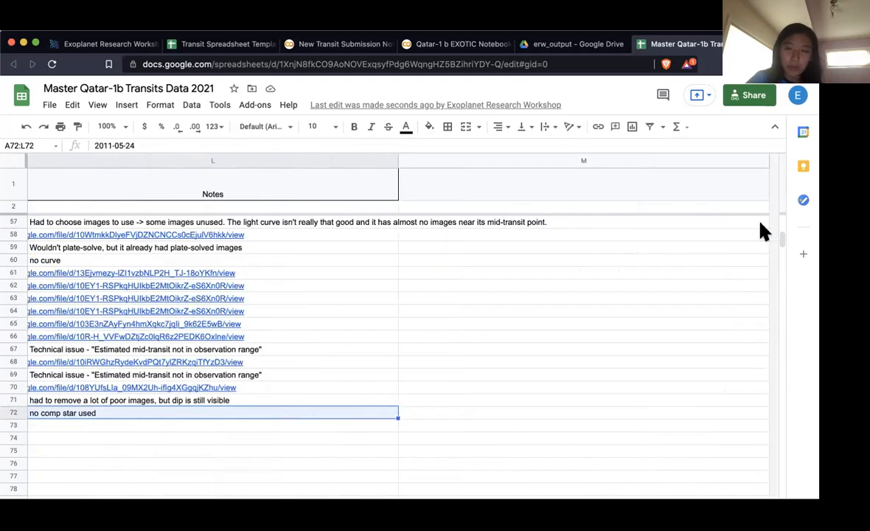
scroll(764, 231, "left", 10)
scroll(764, 231, "down", 3)
scroll(763, 230, "right", 10)
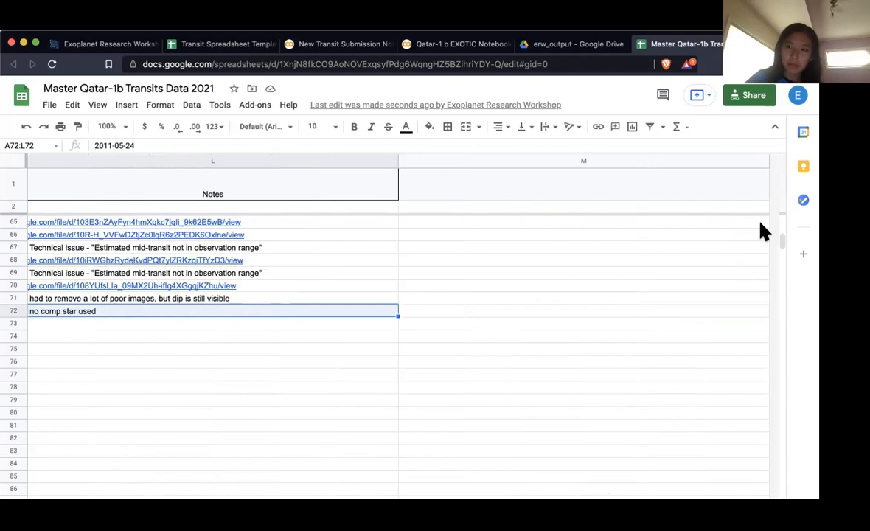
scroll(631, 269, "left", 10)
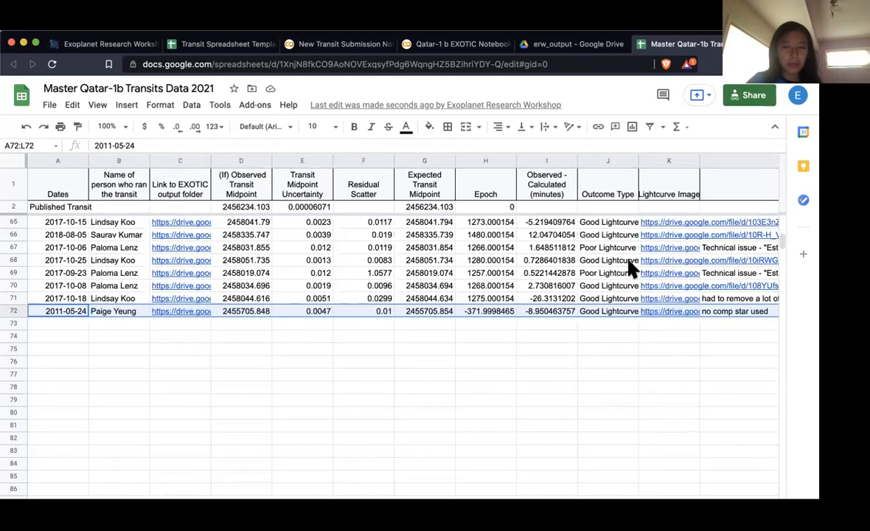
scroll(631, 270, "right", 10)
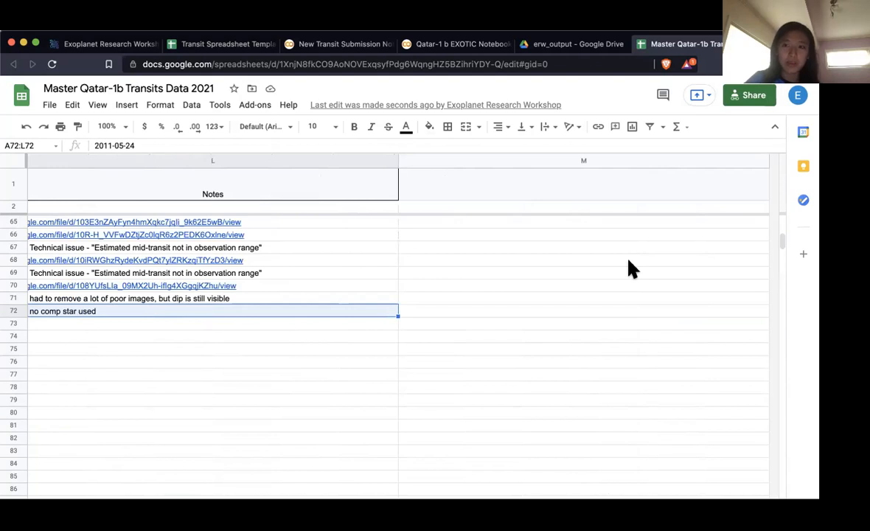